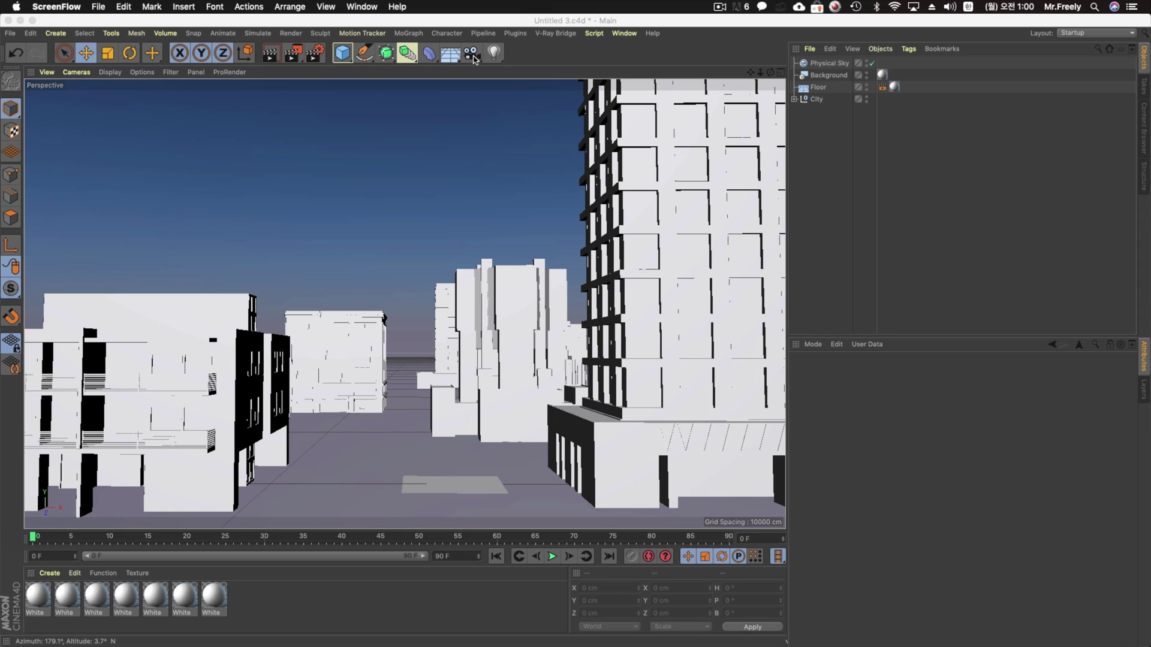
Step: Add a camera from the current view of the city and look through it
click(471, 54)
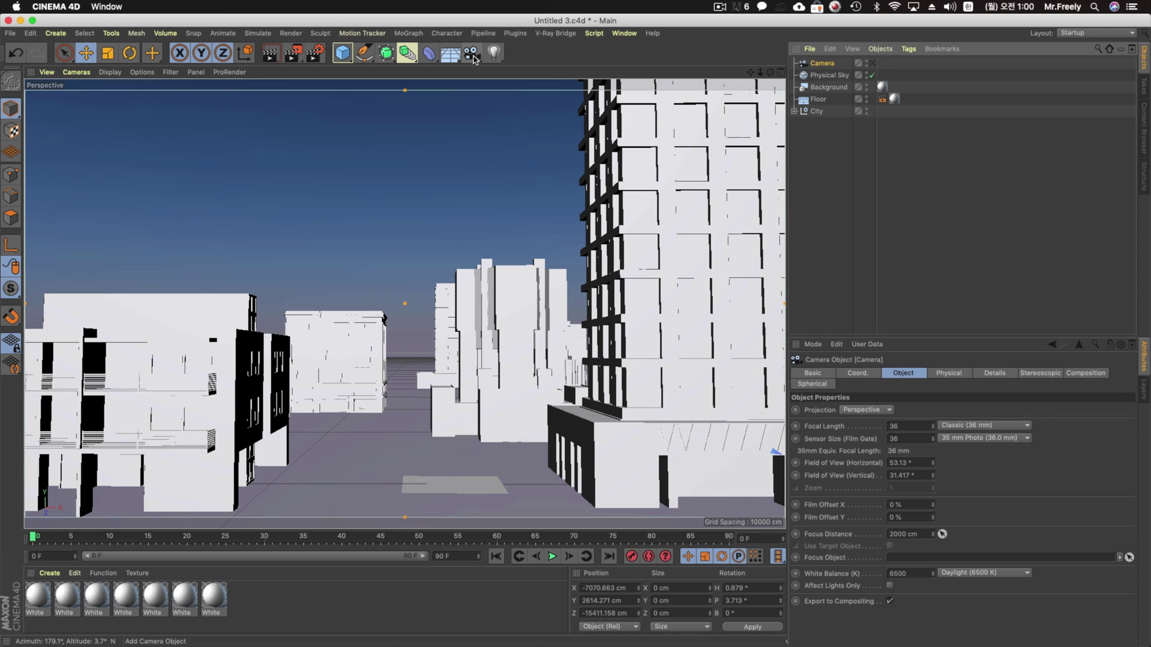
middle_click(525, 268)
middle_click(603, 241)
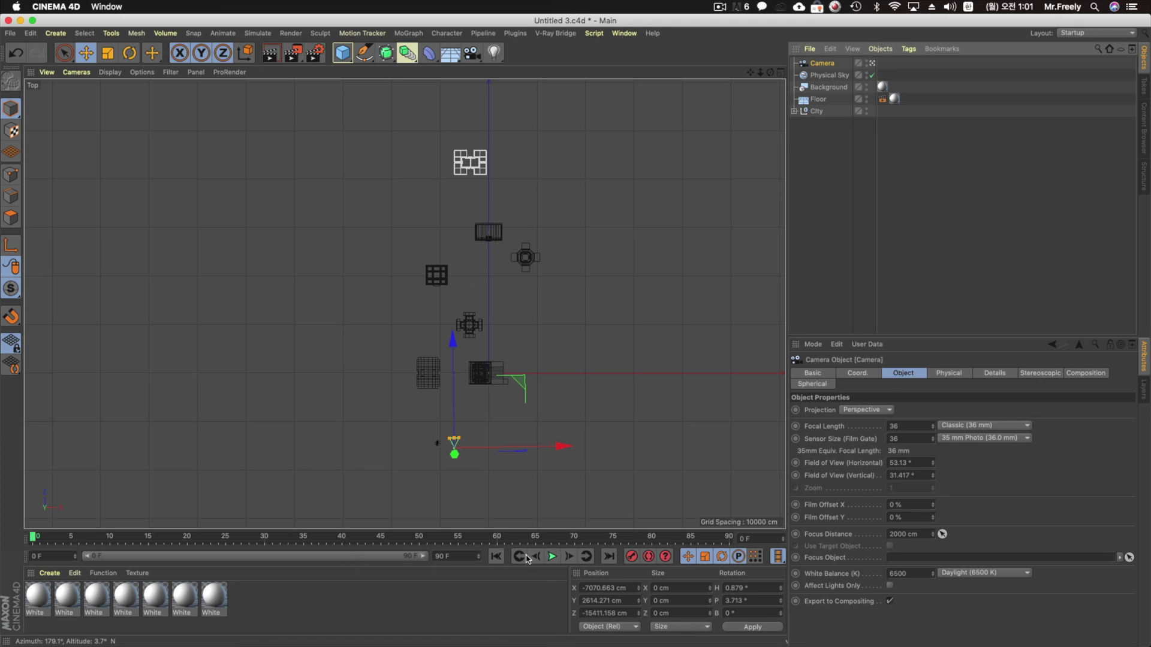
Step: Set the project length to 300 frames and extend the preview range to 300 F
click(476, 557)
text(300)
key(Return)
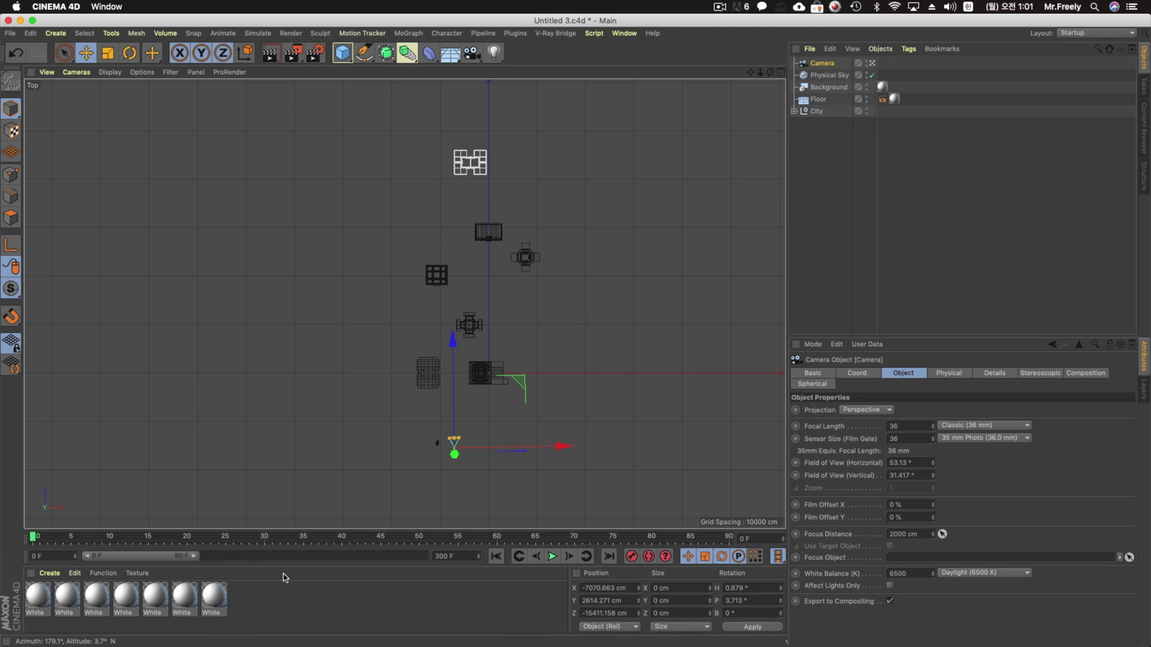
drag(195, 558, 424, 558)
Step: Turn on automatic keyframing for the camera at its starting position on frame 0
scroll(497, 459, up, 10)
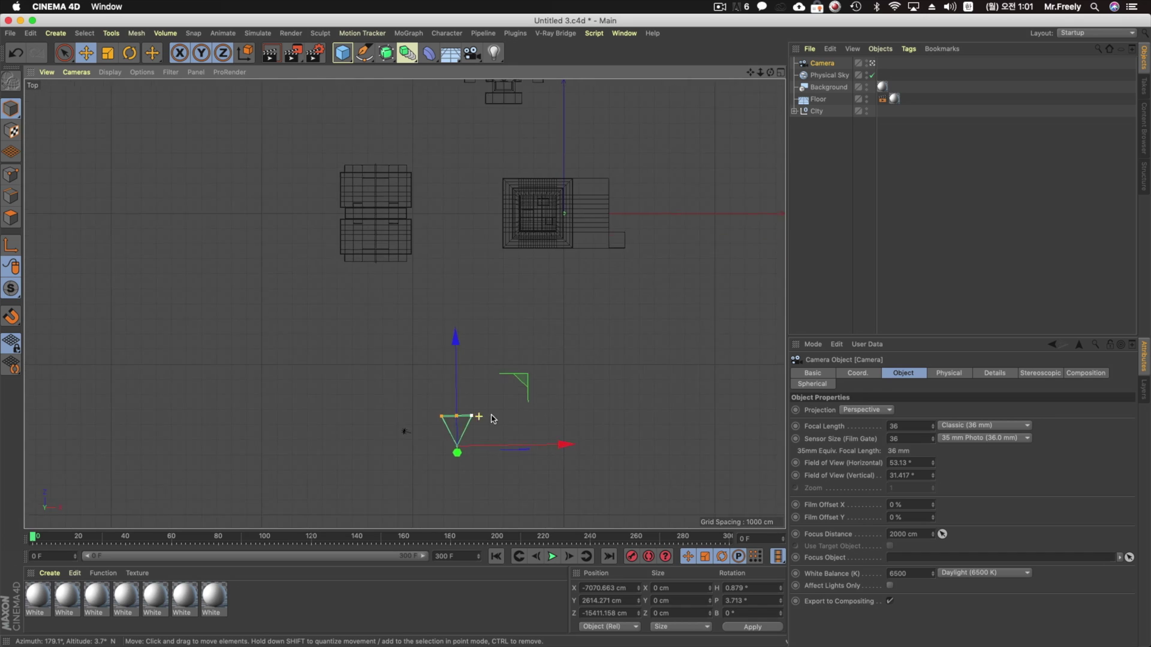
middle_click(462, 404)
middle_click(304, 213)
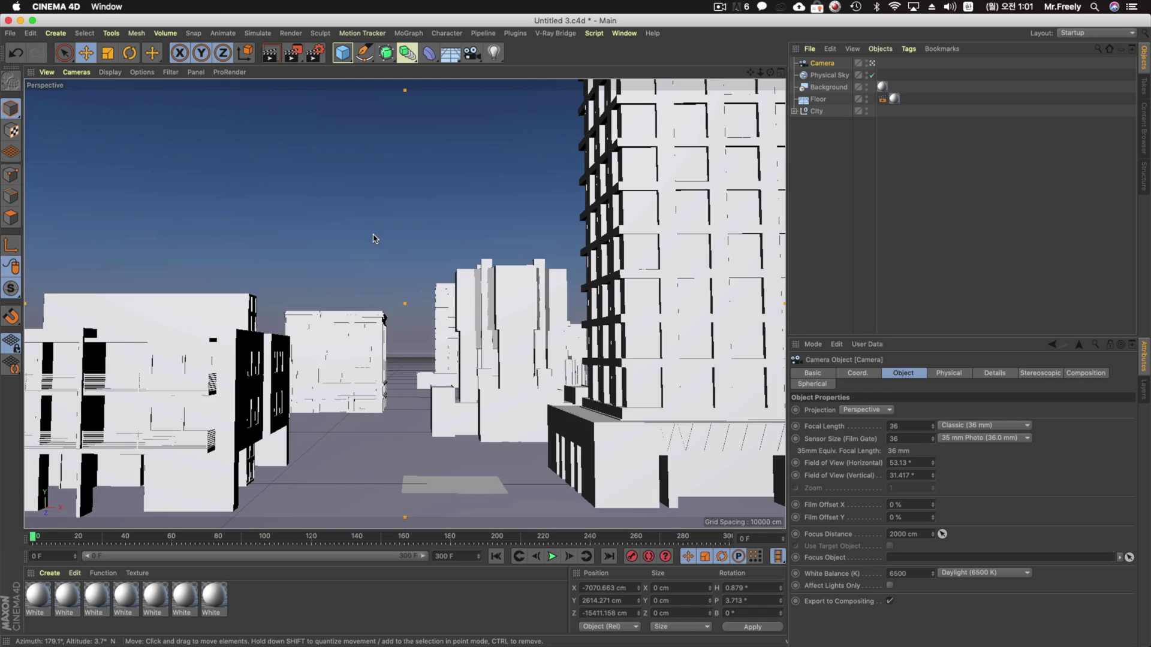
middle_click(376, 236)
middle_click(537, 358)
scroll(521, 348, down, 10)
middle_click(504, 332)
middle_click(619, 252)
scroll(480, 400, up, 5)
alt+middle_drag(479, 401, 455, 445)
click(648, 557)
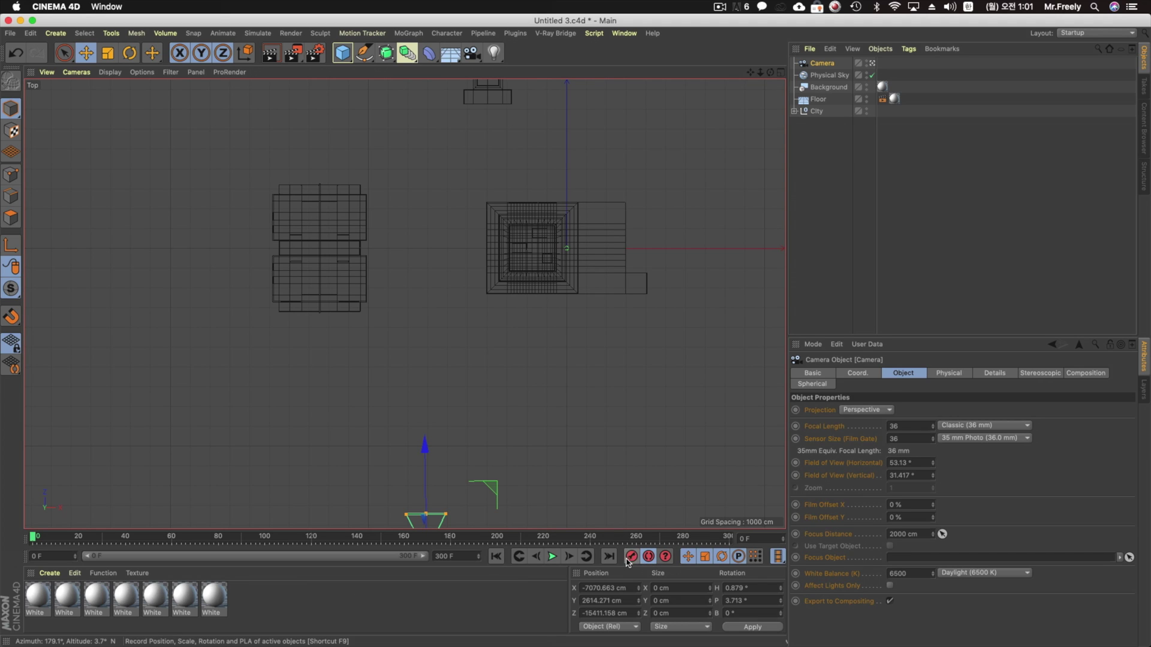
Step: At frame 60, move the camera forward past the first two buildings to about Z 2948 cm
drag(426, 449, 430, 195)
middle_click(450, 306)
middle_click(484, 253)
alt+middle_drag(459, 319, 480, 440)
drag(443, 342, 443, 252)
alt+middle_drag(458, 273, 465, 345)
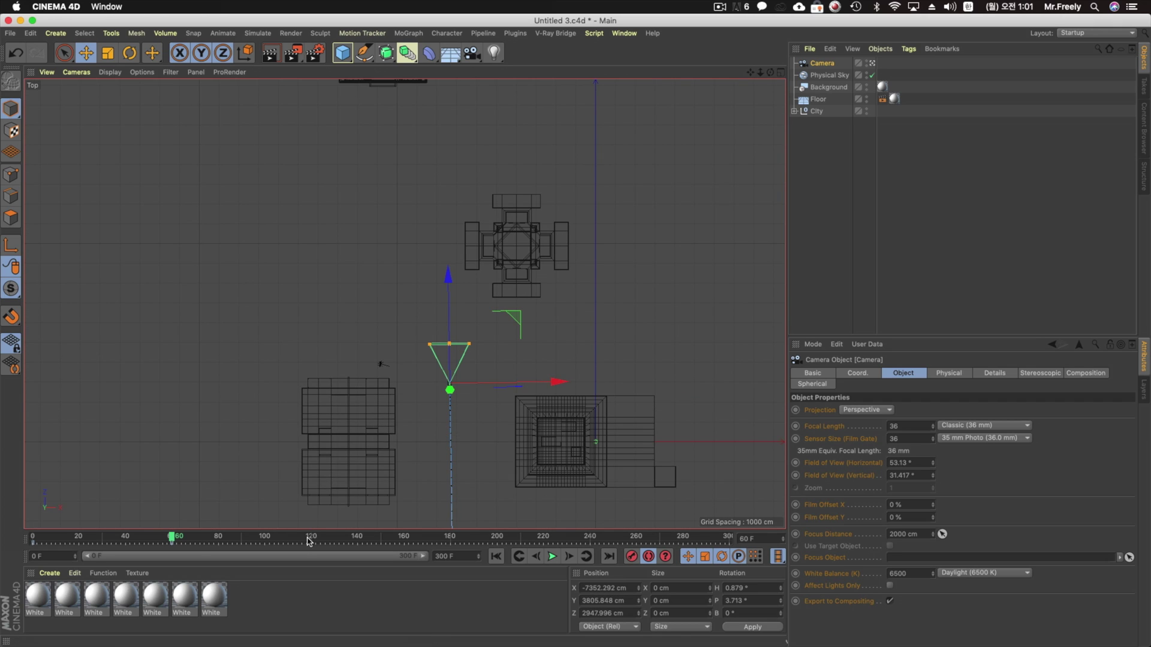
Step: Move the camera to about X -11294, Z 12525 cm at frame 132 and about X -547, Z 21293 cm at frame 216
alt+middle_drag(456, 404, 481, 482)
drag(495, 382, 417, 192)
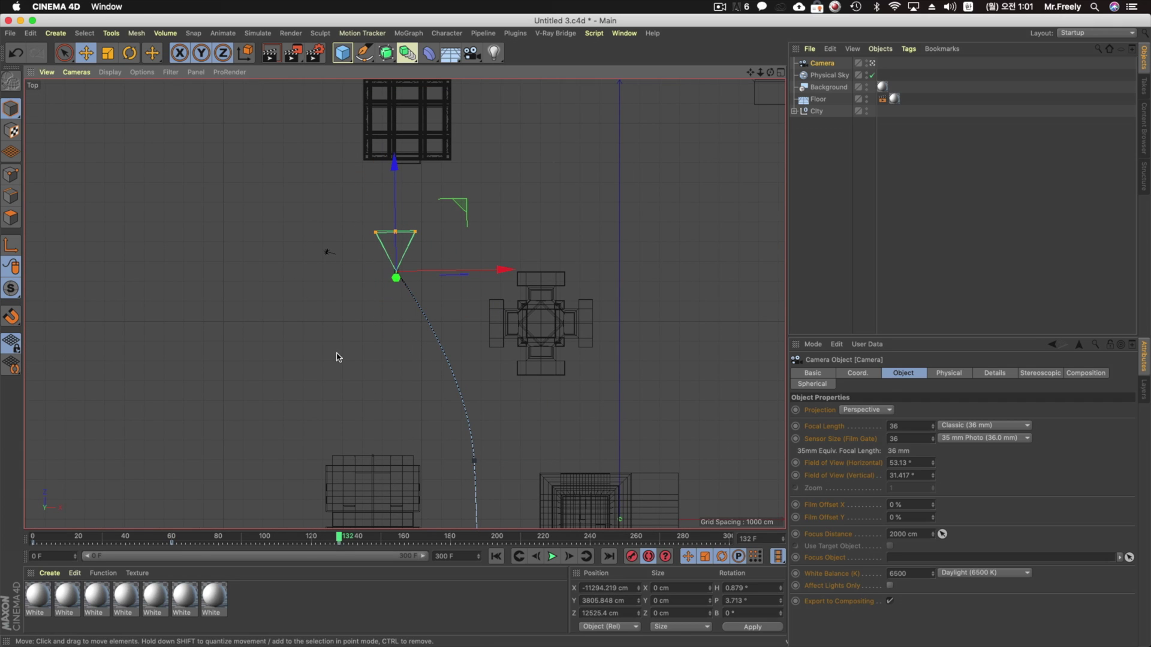
click(536, 538)
alt+middle_drag(455, 241, 436, 354)
drag(436, 353, 649, 180)
Step: At frame 300, move the camera in front of the farthest building, about X -10205, Z 33444 cm
alt+middle_drag(643, 234, 643, 504)
drag(687, 539, 730, 538)
alt+middle_drag(689, 398, 688, 468)
drag(649, 458, 467, 247)
alt+middle_drag(527, 430, 484, 223)
alt+right_drag(574, 282, 517, 316)
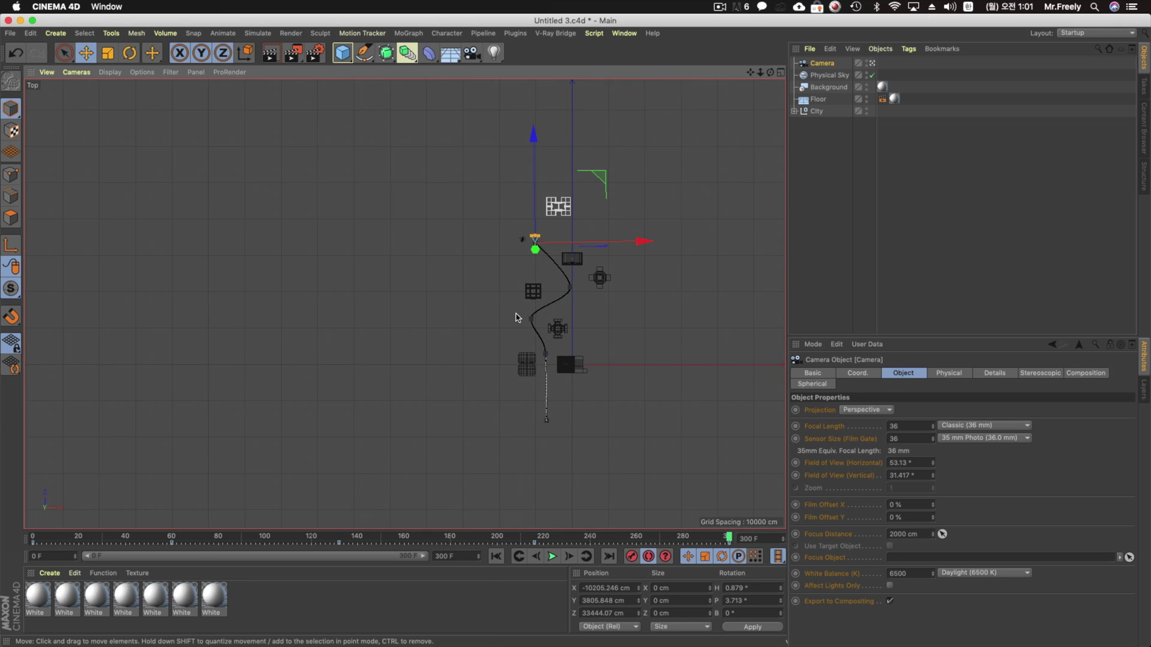
alt+middle_drag(516, 315, 514, 294)
Step: At frame 60, turn the camera toward the cross-shaped building and reframe it to about -33° heading and 0° pitch
click(153, 539)
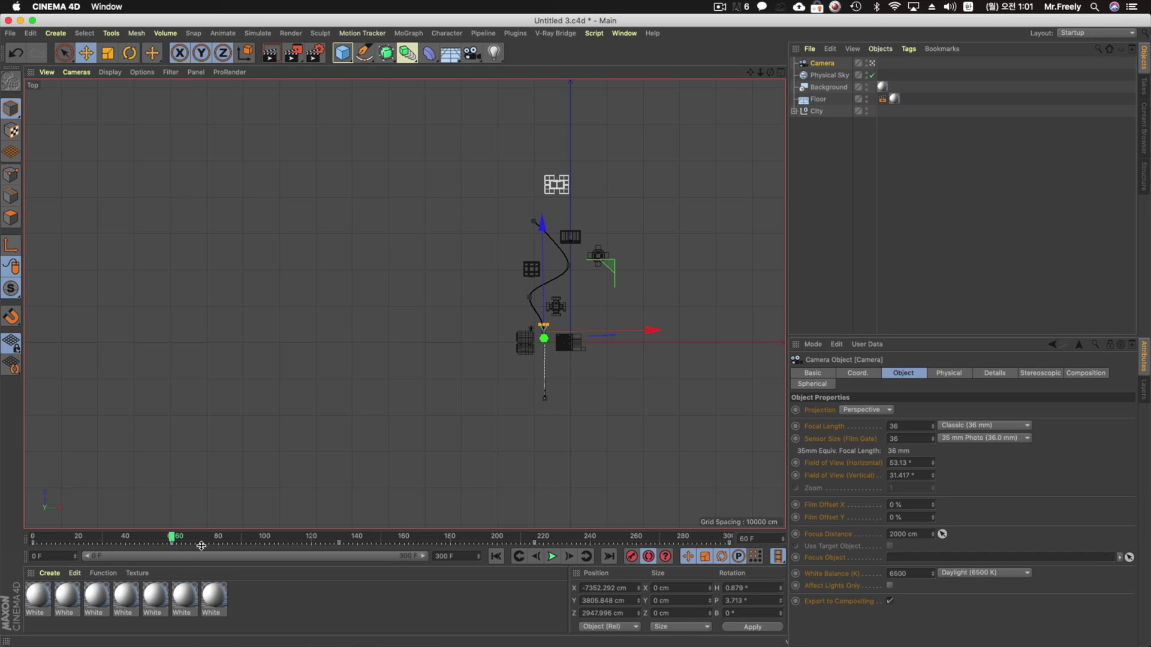
scroll(576, 339, up, 8)
scroll(318, 105, up, 2)
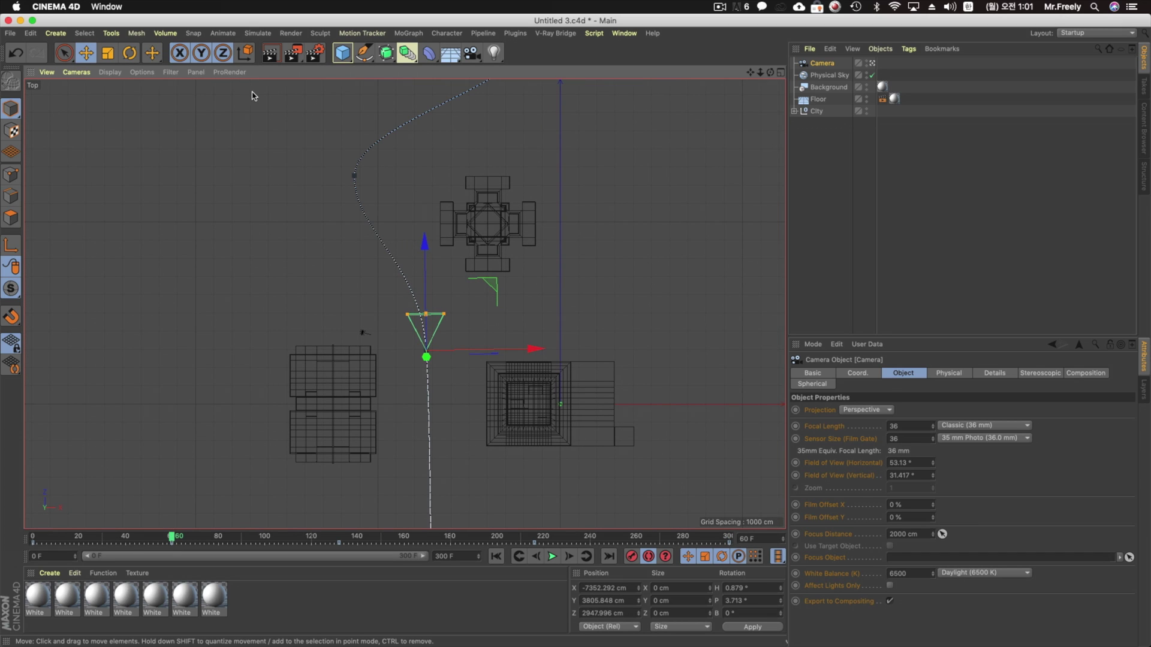
click(129, 54)
drag(470, 398, 463, 265)
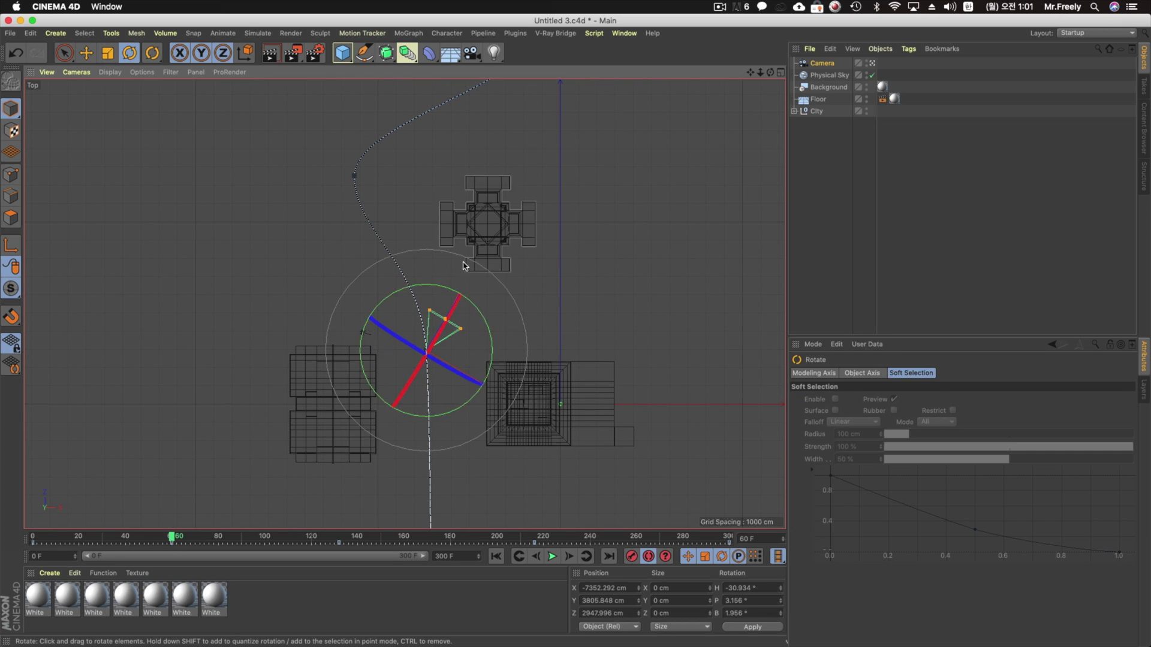
middle_click(464, 266)
middle_click(311, 229)
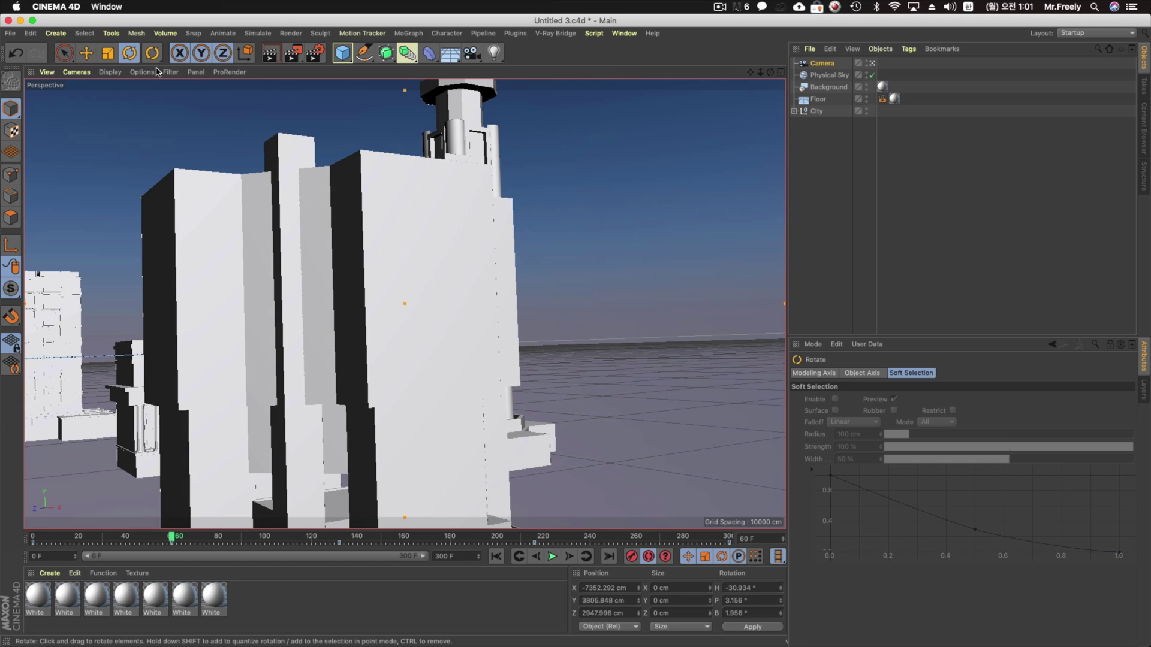
key(e)
alt+drag(383, 329, 357, 460)
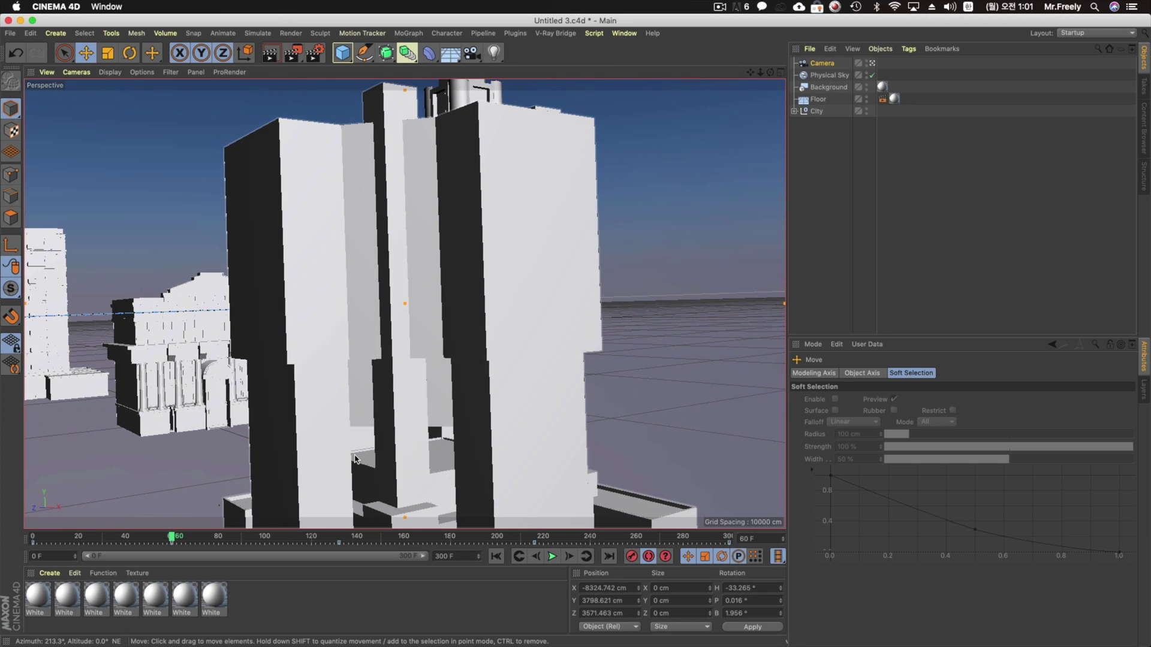
Step: At frame 132, lower and reframe the camera on the columned building, about Y 1368 cm, heading -29°, pitch 4.5°
click(339, 536)
alt+drag(365, 444, 321, 452)
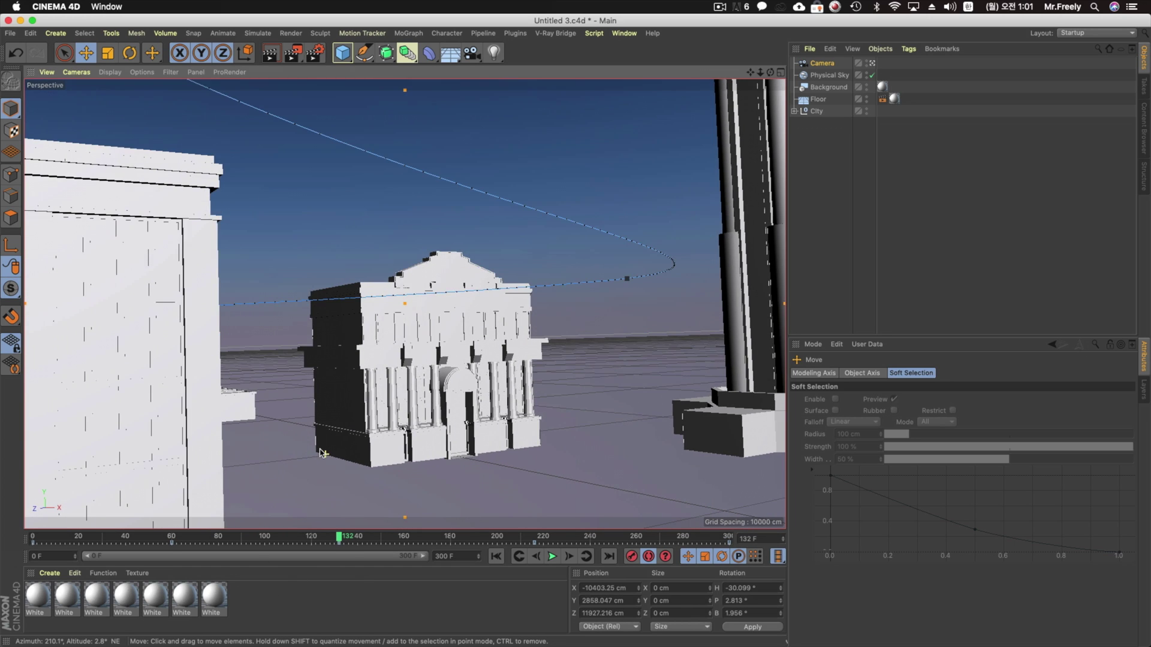
alt+middle_drag(321, 452, 372, 416)
alt+right_drag(372, 416, 378, 416)
alt+middle_drag(377, 416, 395, 471)
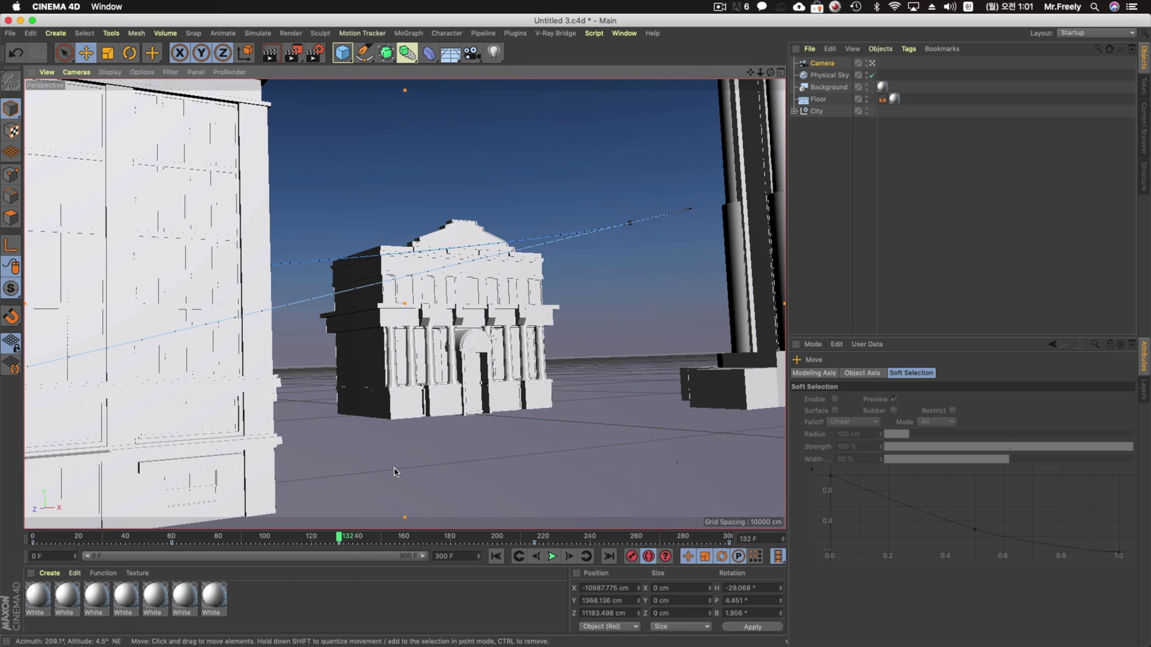
Step: At frame 216, rotate the camera in the top view to a heading of about 28°
drag(207, 532, 534, 541)
middle_click(476, 310)
alt+middle_drag(587, 201, 606, 140)
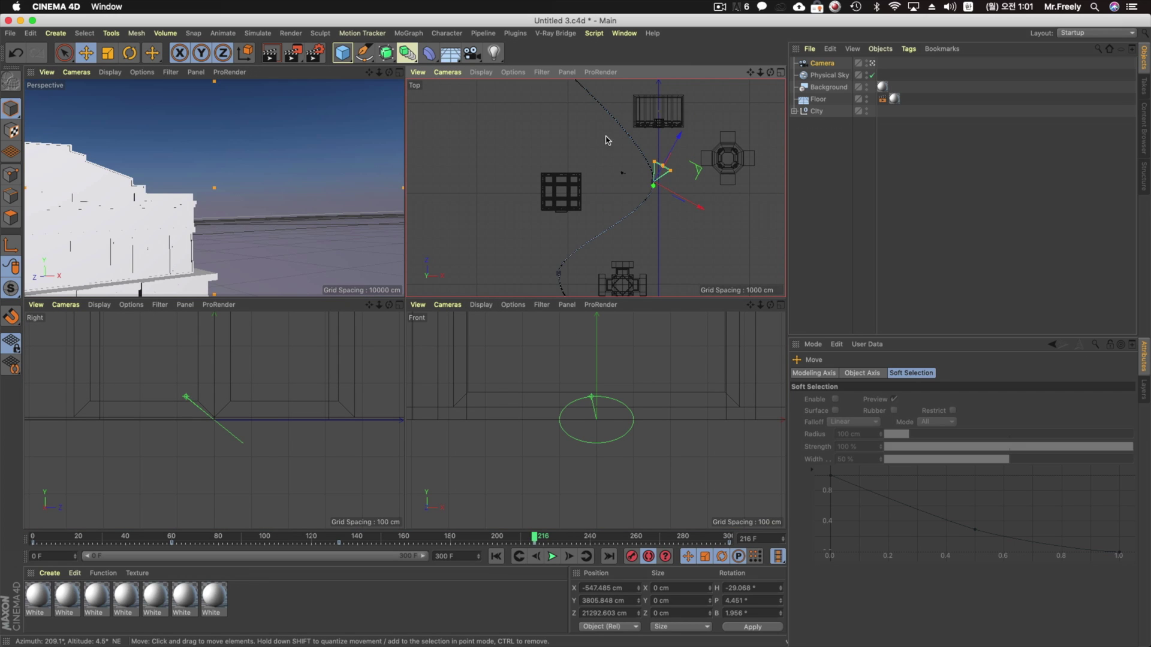
key(r)
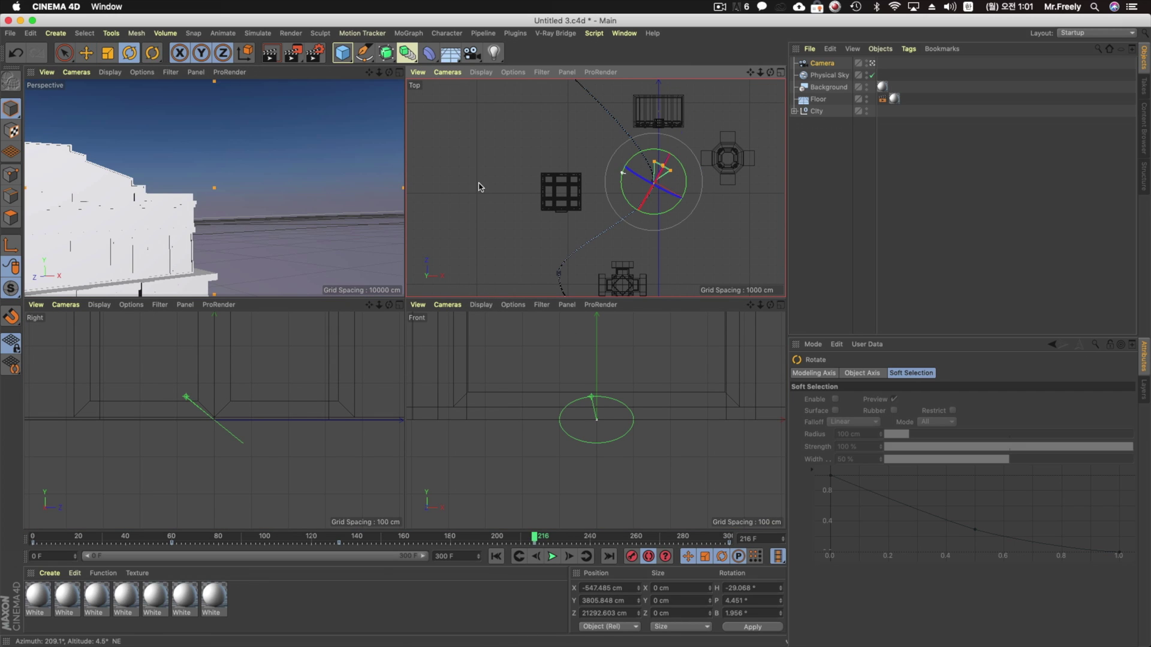
drag(658, 216, 690, 180)
Step: At frame 300, rotate the camera toward the last building to a heading of about -20°
drag(307, 539, 682, 531)
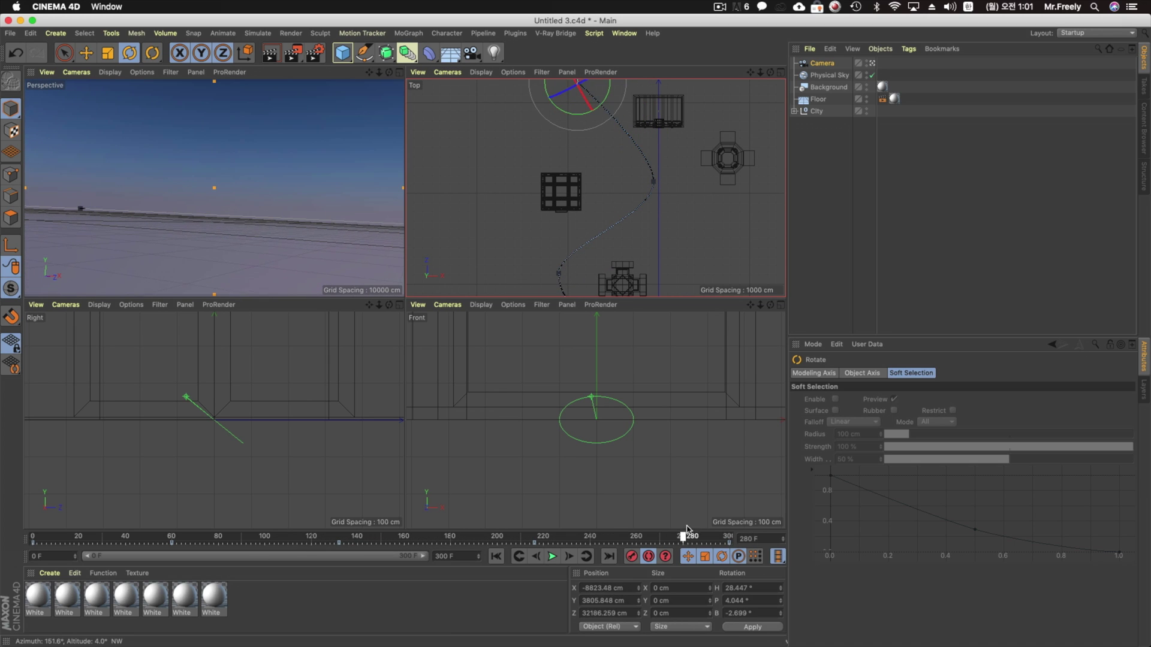
alt+middle_drag(688, 161, 686, 235)
drag(592, 163, 569, 184)
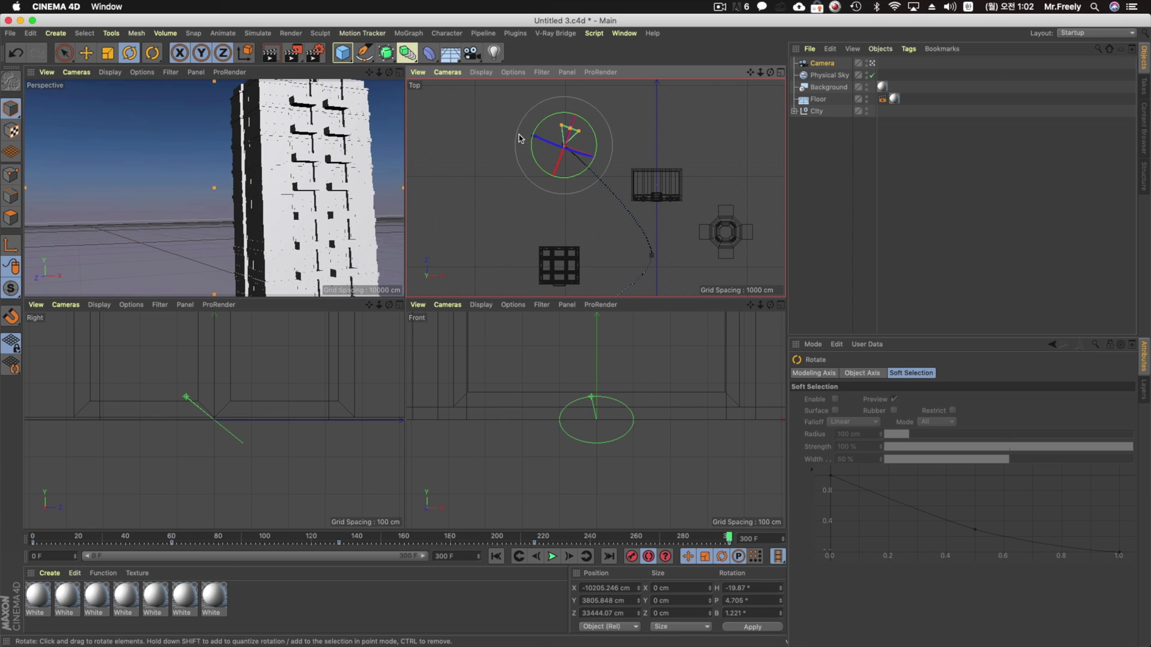
alt+middle_drag(618, 133, 602, 185)
Step: At frame 300, lower the camera in the side view to about Y 1934 cm
click(85, 53)
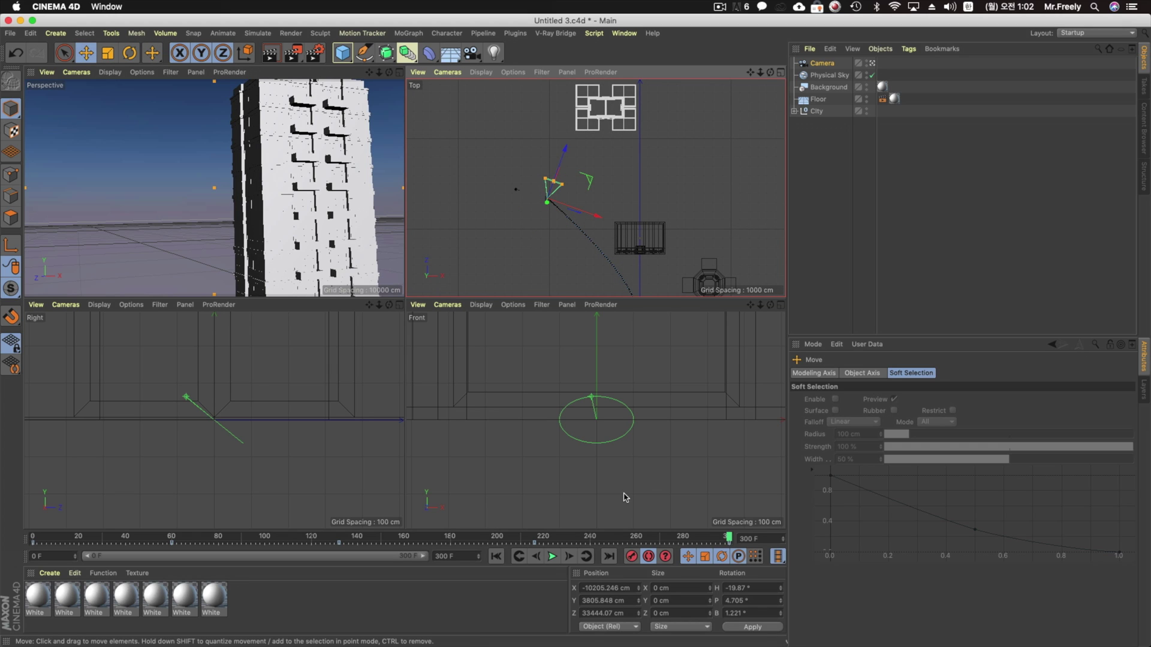
scroll(275, 444, down, 15)
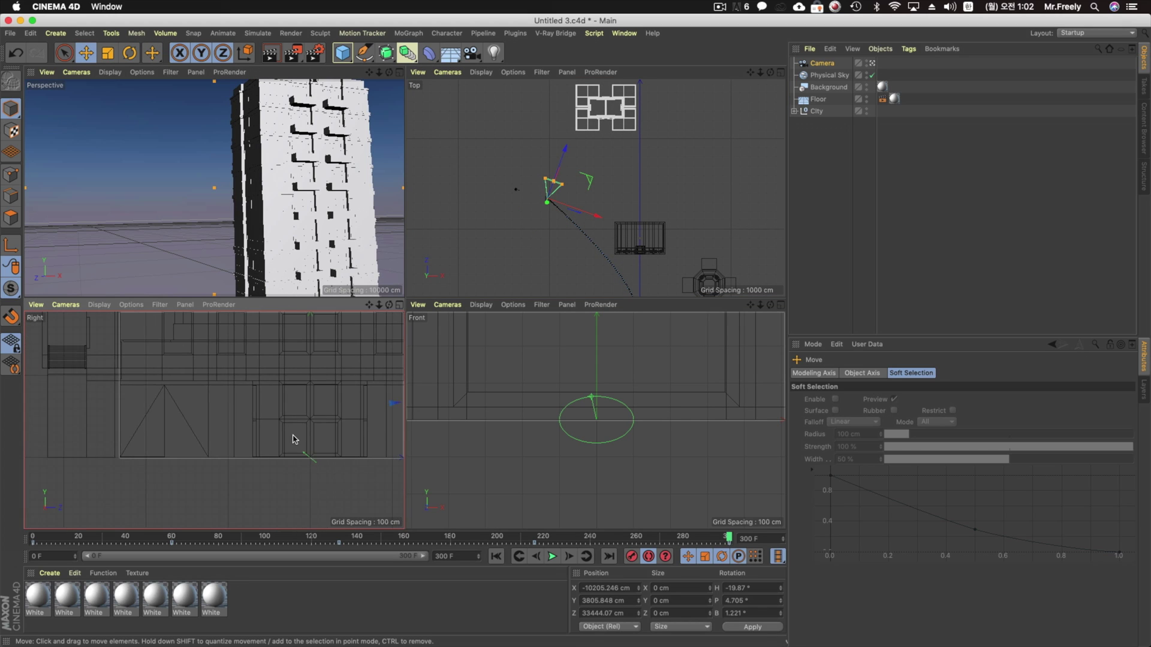
scroll(340, 384, up, 8)
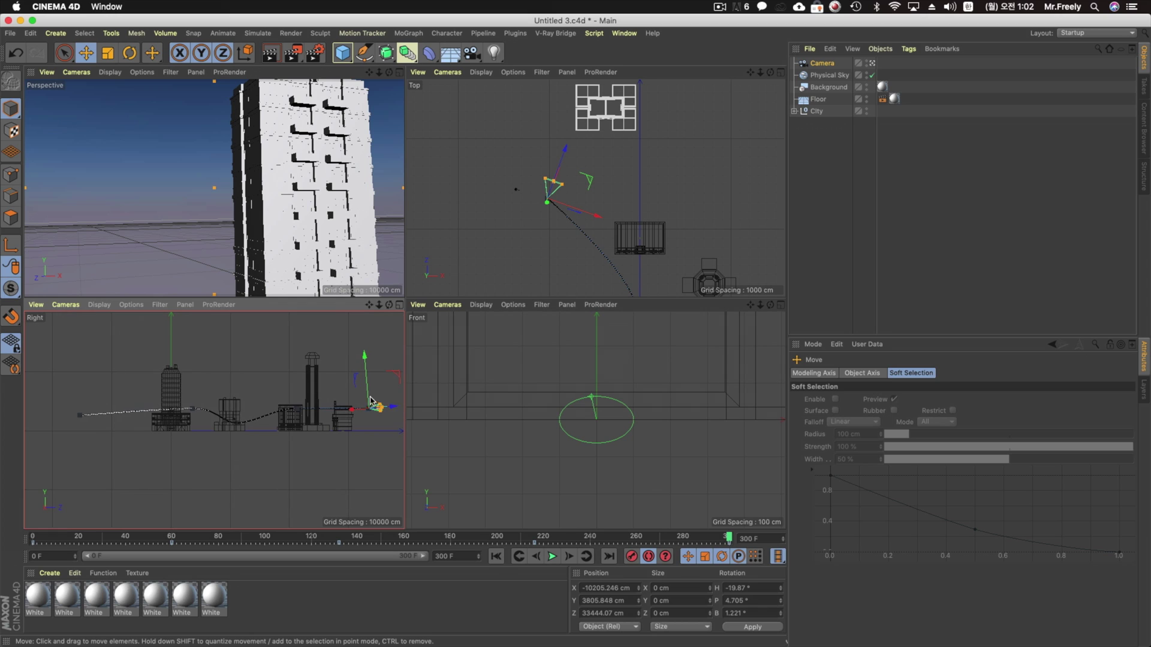
drag(339, 383, 344, 396)
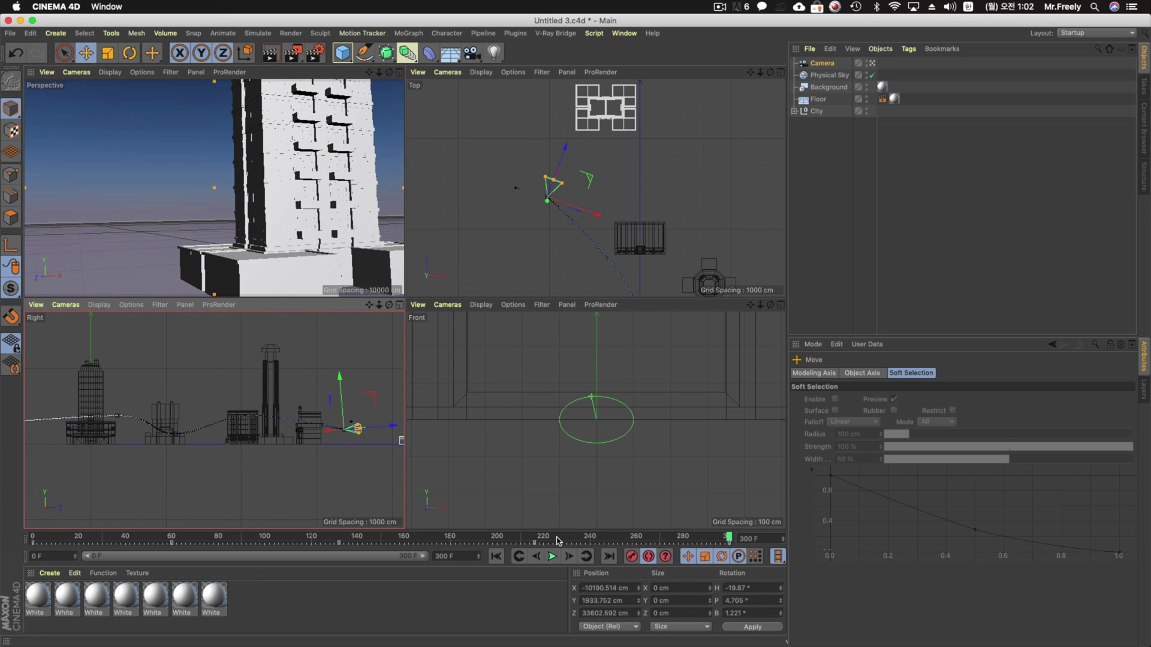
Step: Lower the camera nearer the ground at frame 216 and to about Y 1845 cm at frame 60
drag(557, 541, 534, 539)
drag(248, 384, 253, 404)
drag(457, 537, 356, 540)
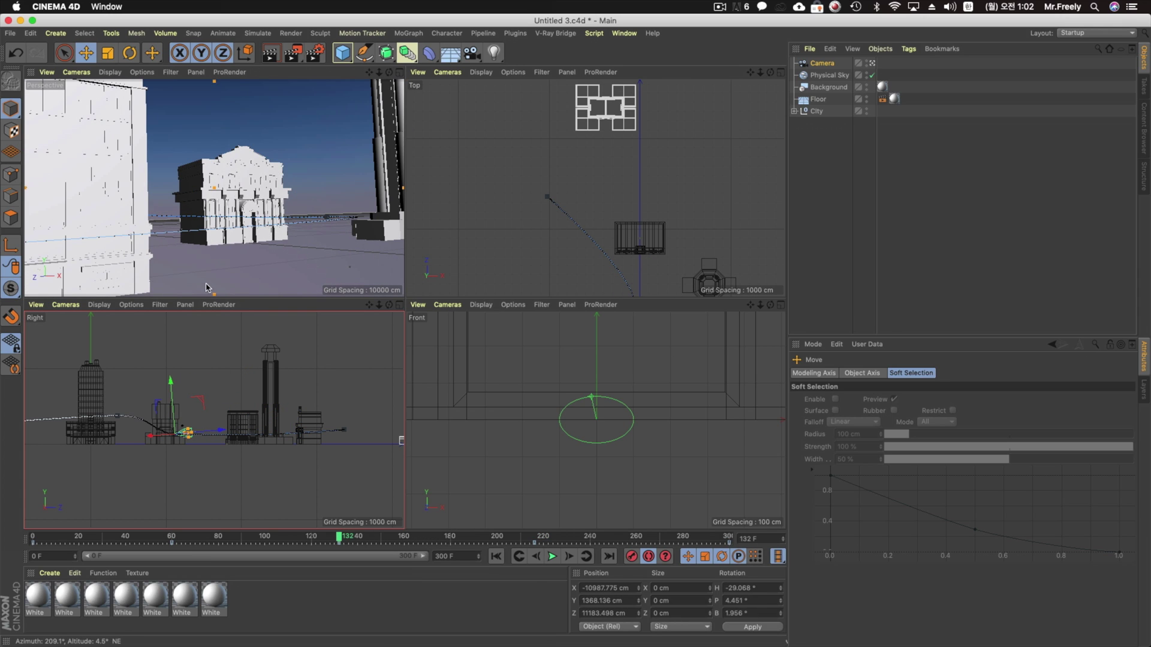
click(172, 538)
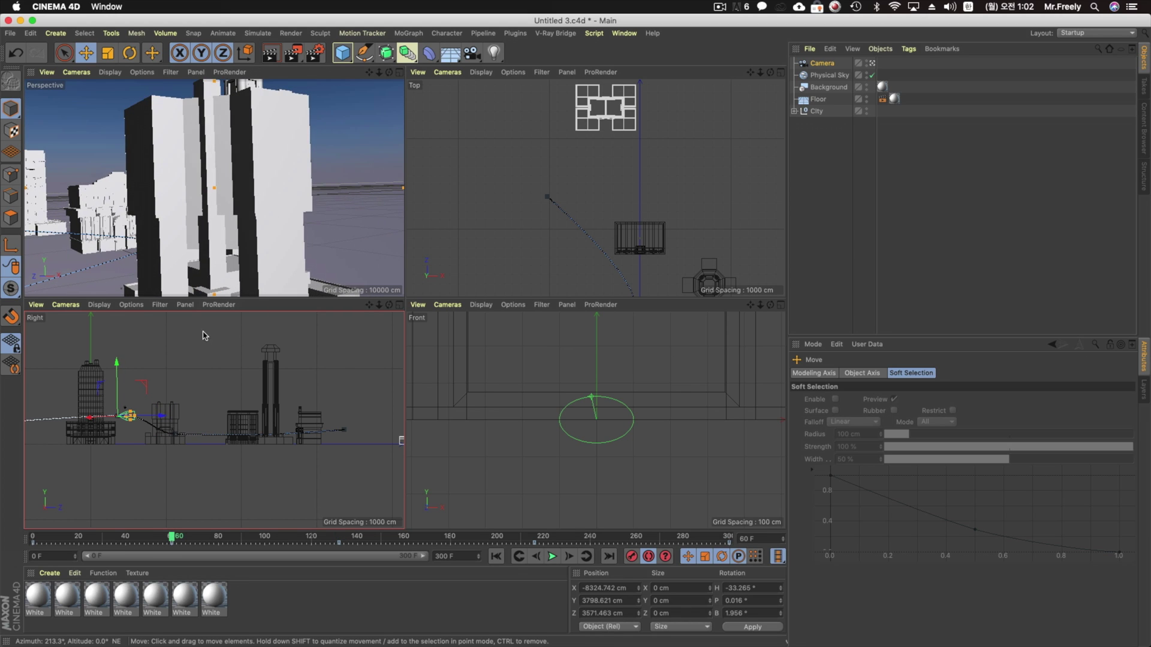
mouse_move(124, 386)
mouse_down()
mouse_move(122, 404)
mouse_move(123, 387)
mouse_up()
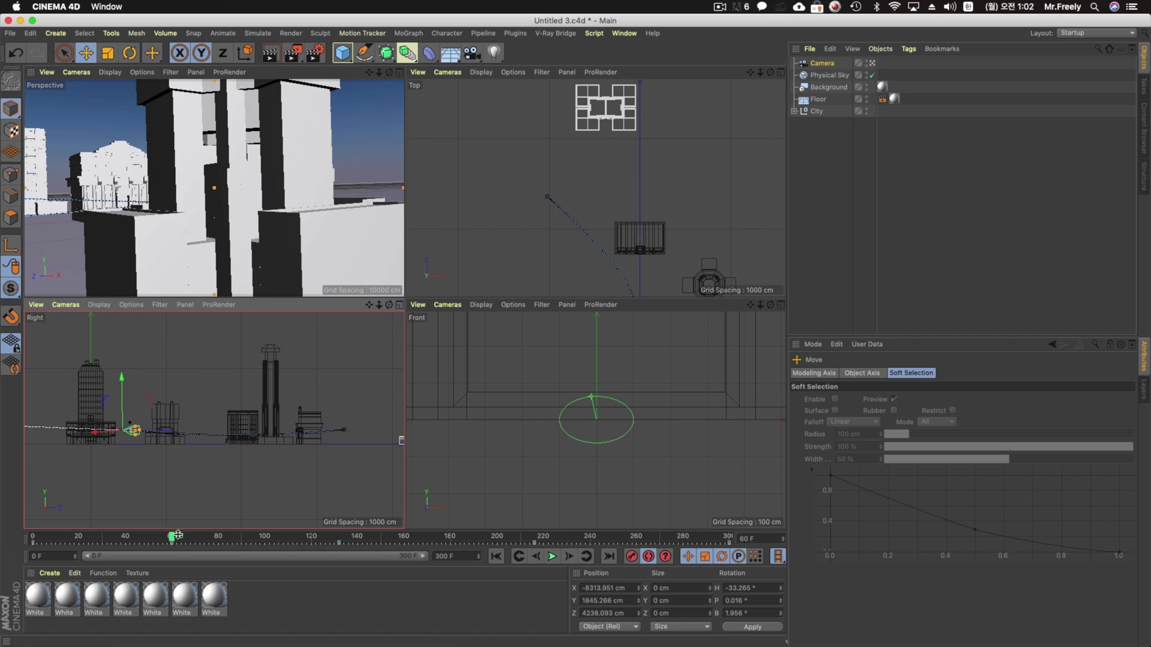
Step: Play the animation from frame 0 through the camera to check its flight between the buildings
drag(177, 535, 33, 536)
middle_click(172, 232)
click(553, 556)
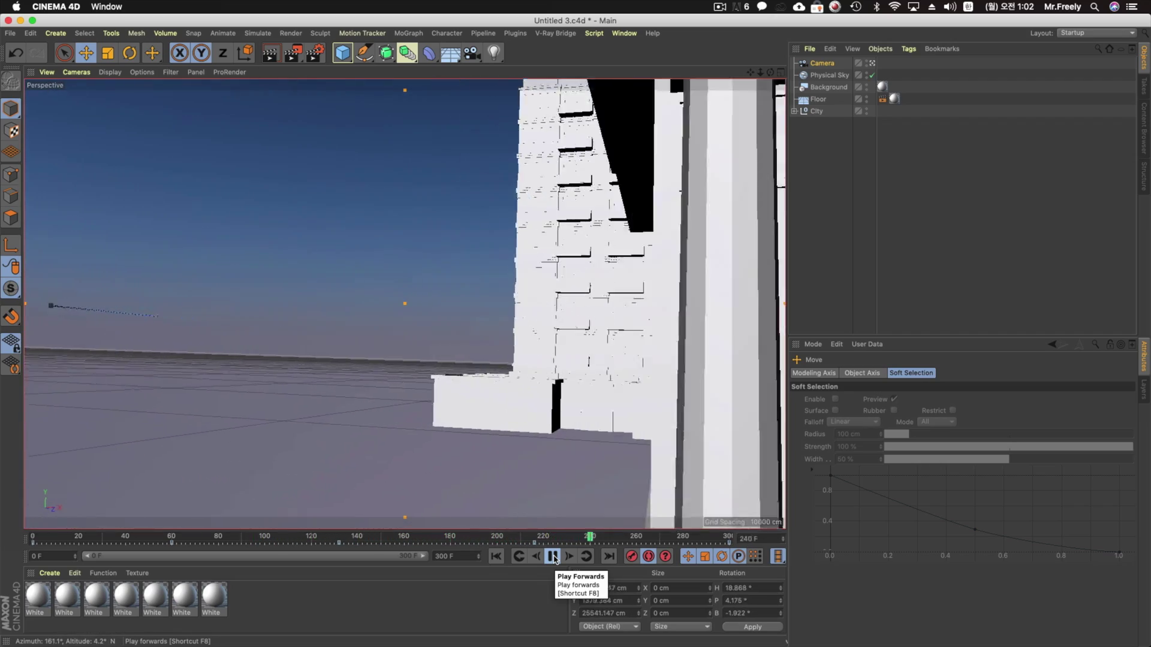
click(552, 557)
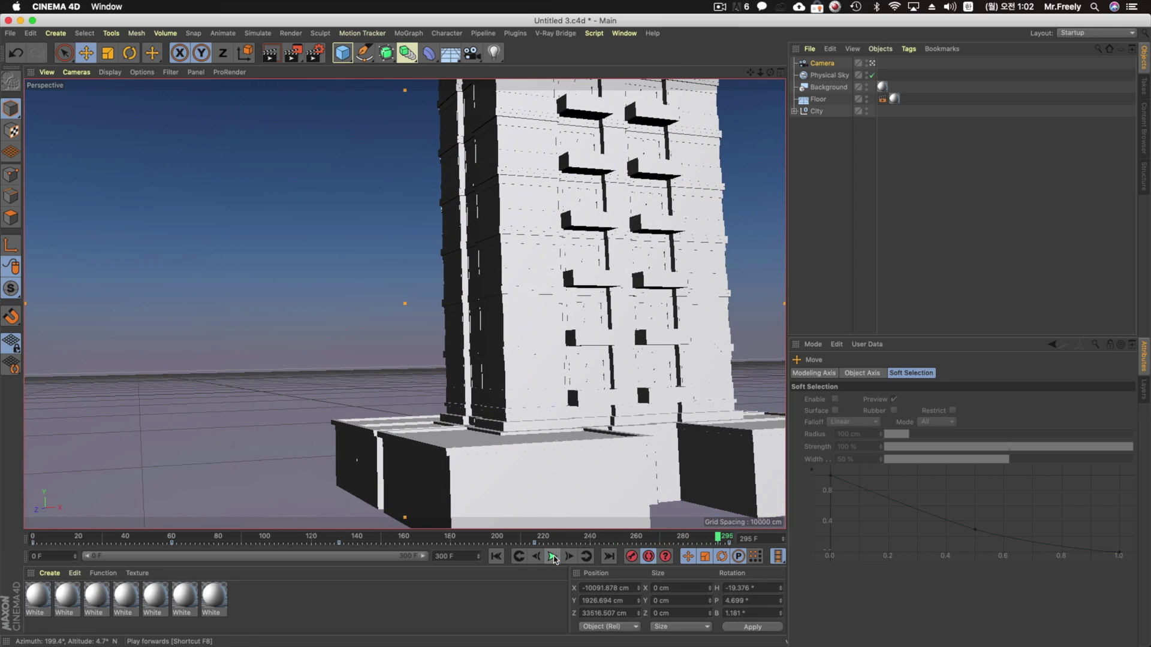
Step: At frame 60, reduce the camera's bank rotation in its coordinates to level the horizon
drag(254, 541, 171, 540)
click(821, 63)
click(857, 373)
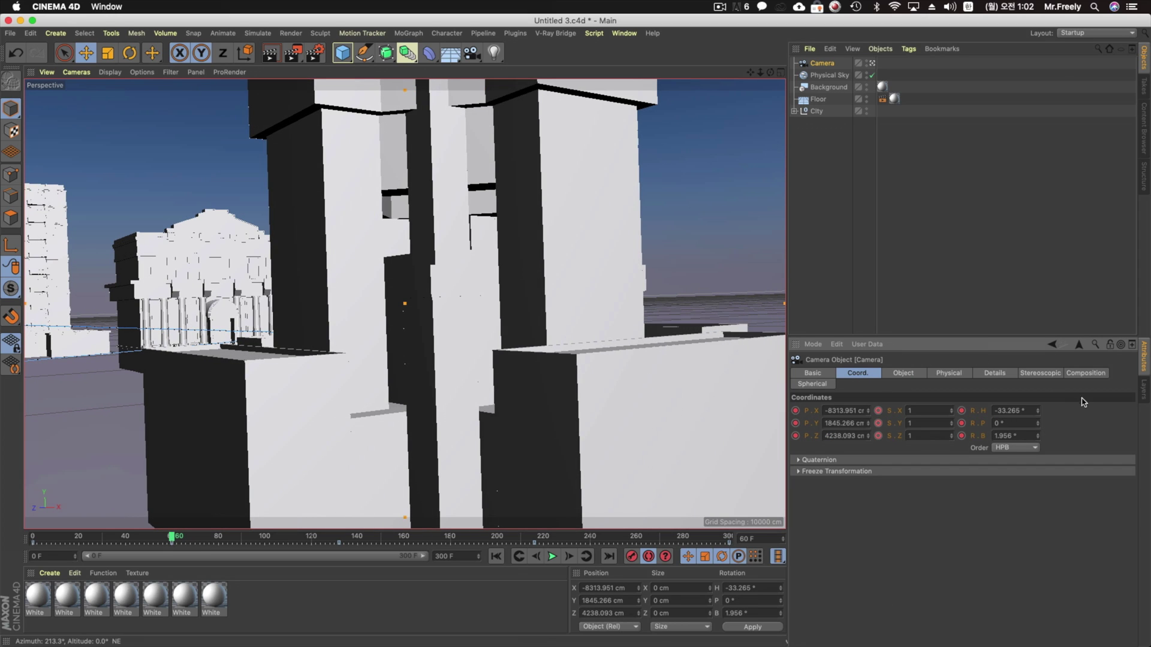
click(1038, 410)
click(1038, 413)
click(1038, 438)
click(1038, 438)
Step: Set the camera's bank to -0.044° at frame 132 and raise the bank closer to level at frame 218
click(339, 540)
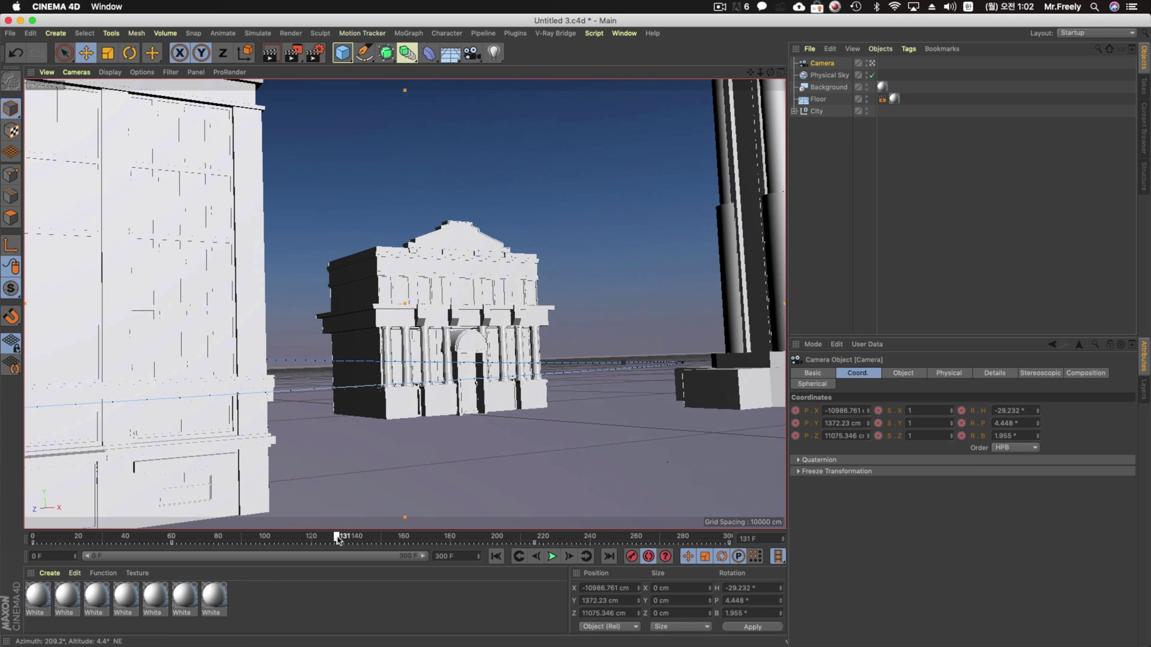
click(1038, 439)
click(1038, 439)
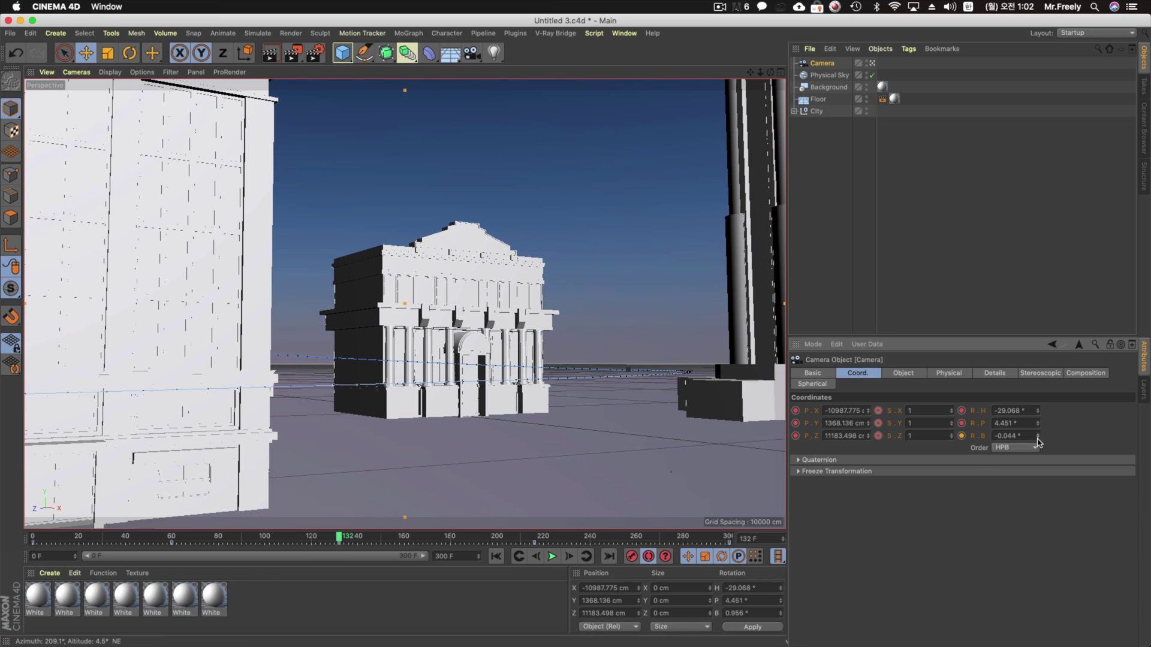
drag(533, 540, 539, 538)
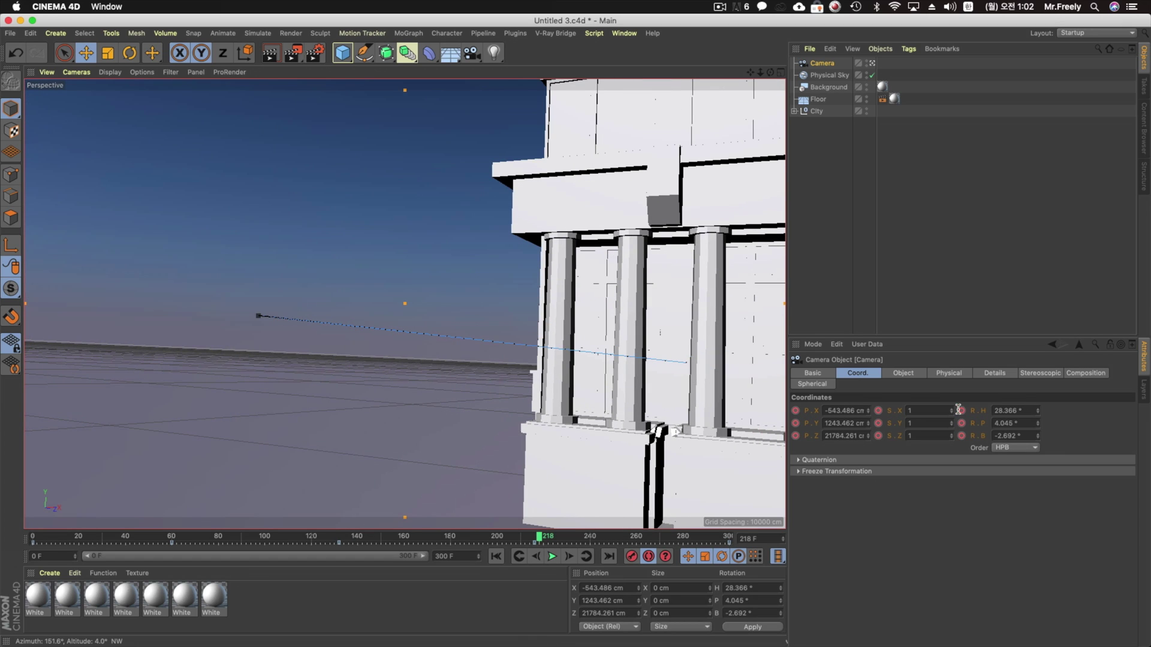
click(1037, 434)
click(1038, 434)
Step: Set the camera's bank rotation to -1.779° at frame 300
drag(707, 539, 730, 539)
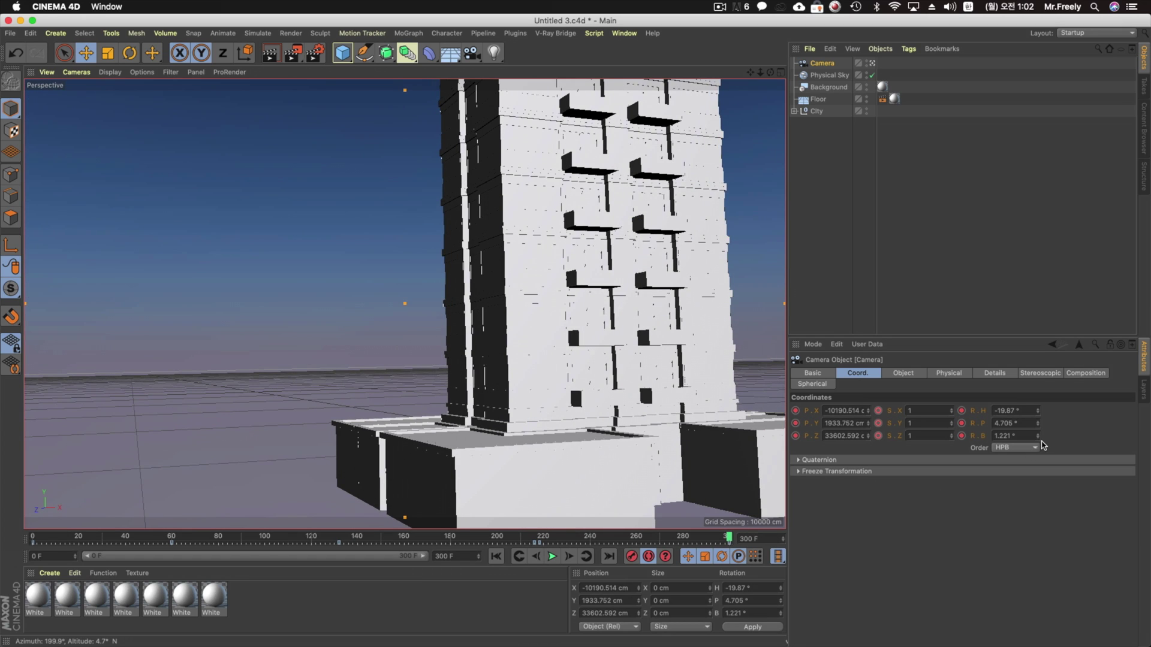
click(1038, 438)
click(1038, 438)
click(1039, 438)
middle_click(372, 340)
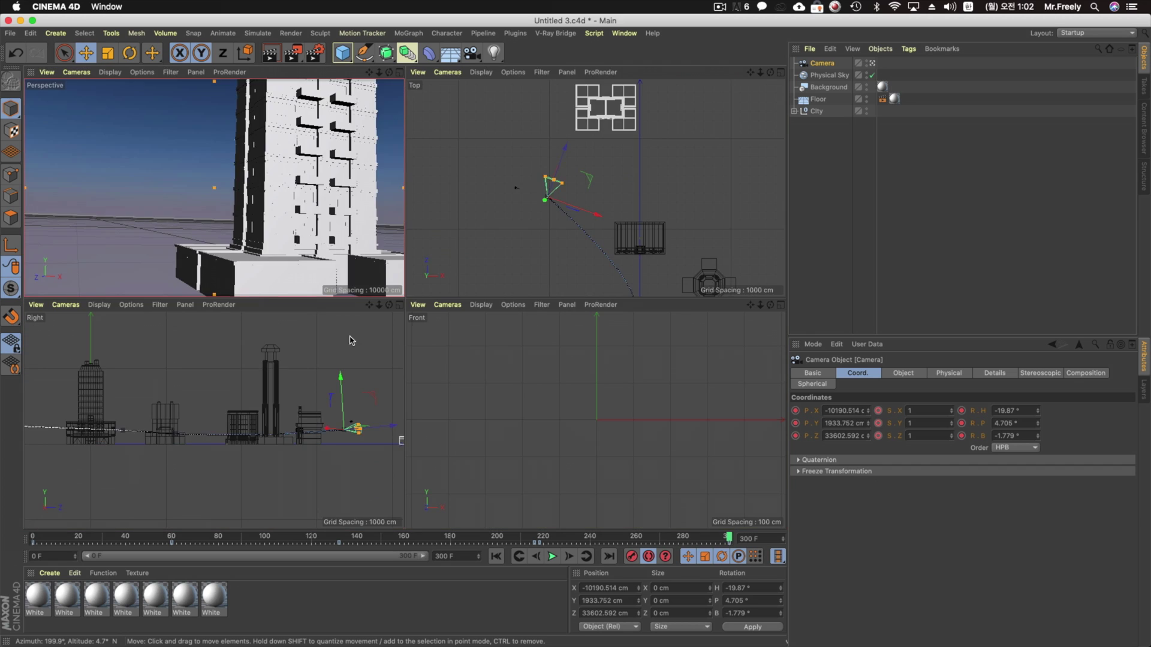
Step: Enlarge the perspective view and play the camera animation to check the levelled flight
middle_click(351, 341)
middle_click(423, 339)
middle_click(336, 240)
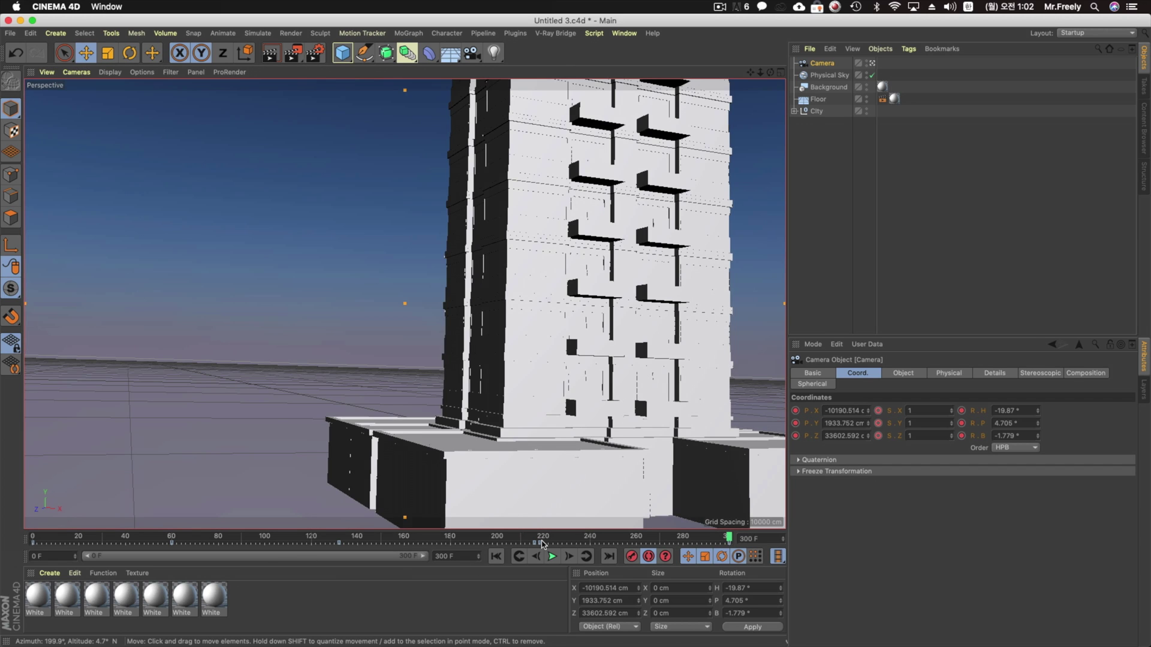
click(548, 555)
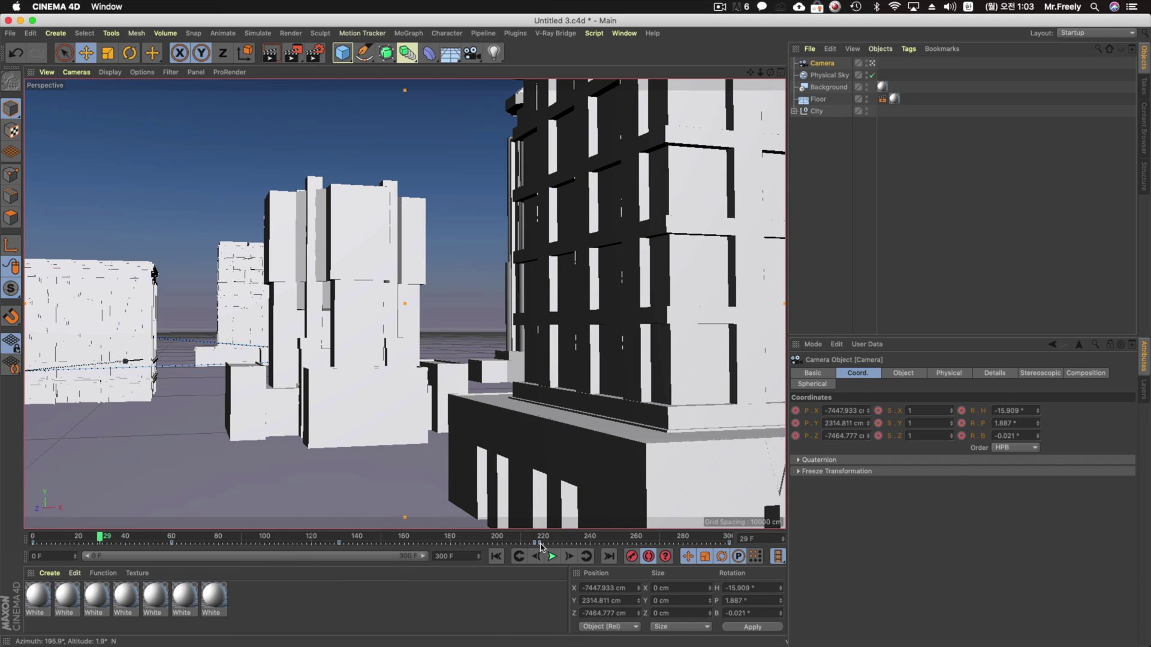
Step: Delete the camera's extra keyframe at frame 218 and go to frame 216 with the camera selected
click(540, 544)
key(Delete)
drag(538, 538, 535, 538)
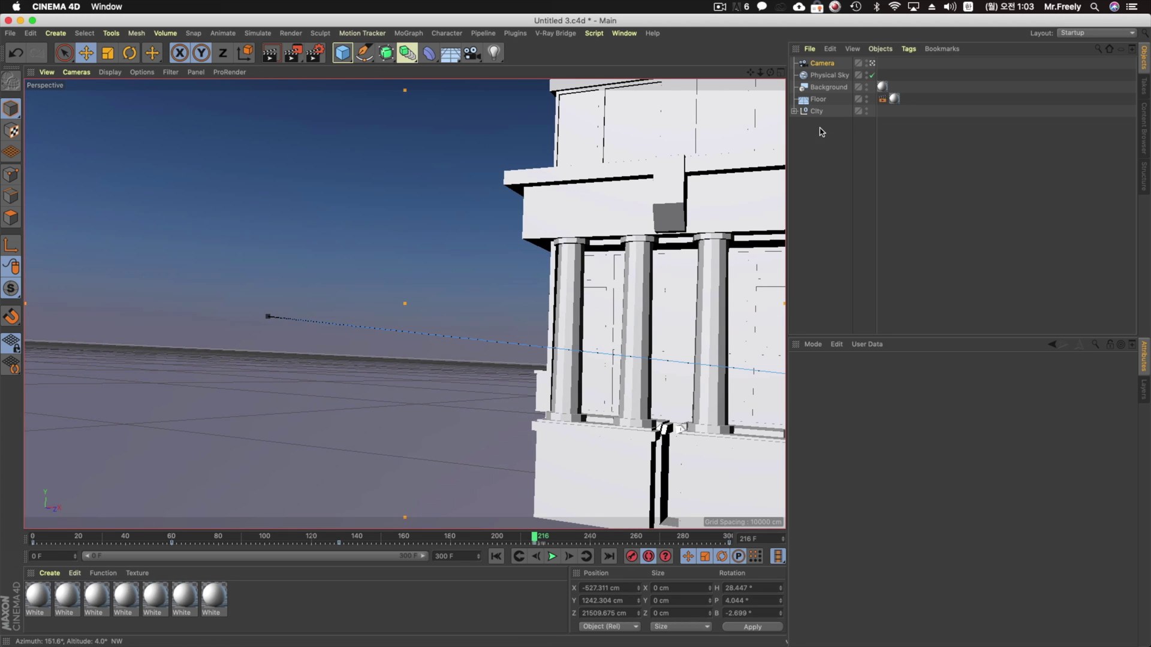
click(821, 64)
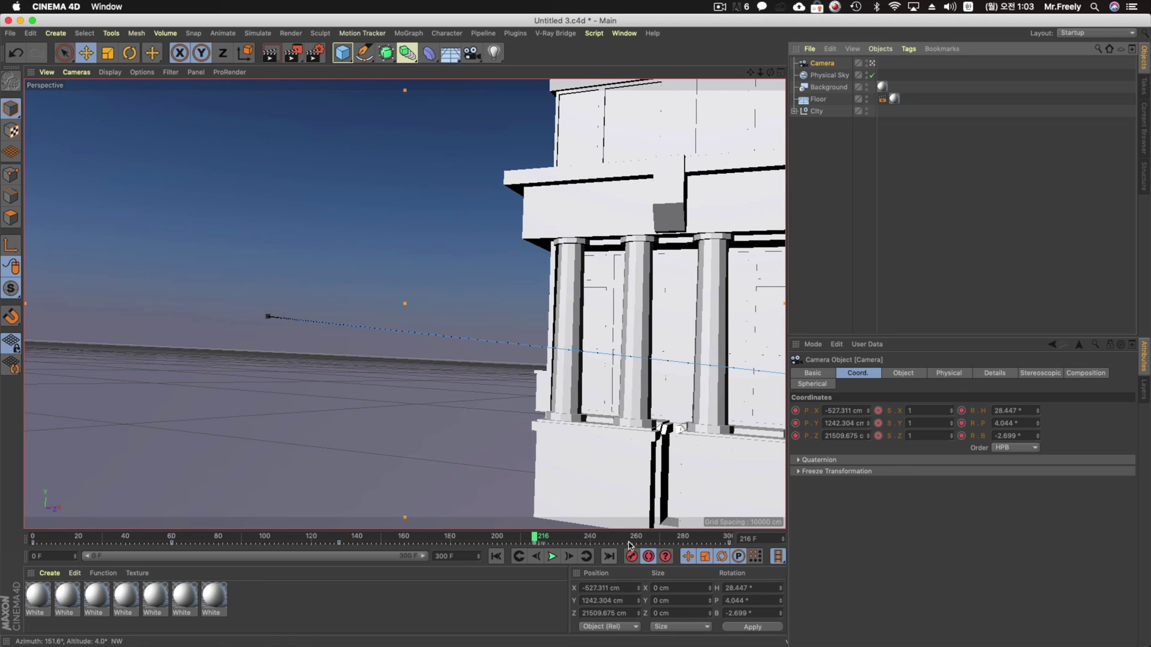
Step: Play the camera animation again to check its motion, stopping at frame 283
click(550, 558)
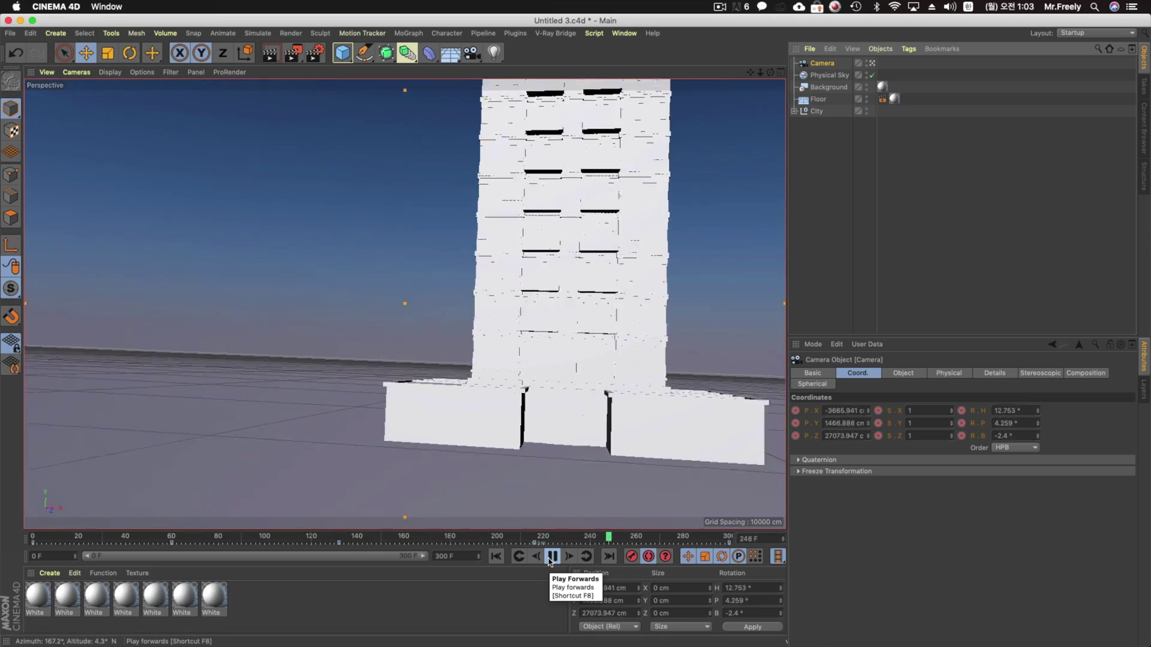
click(551, 556)
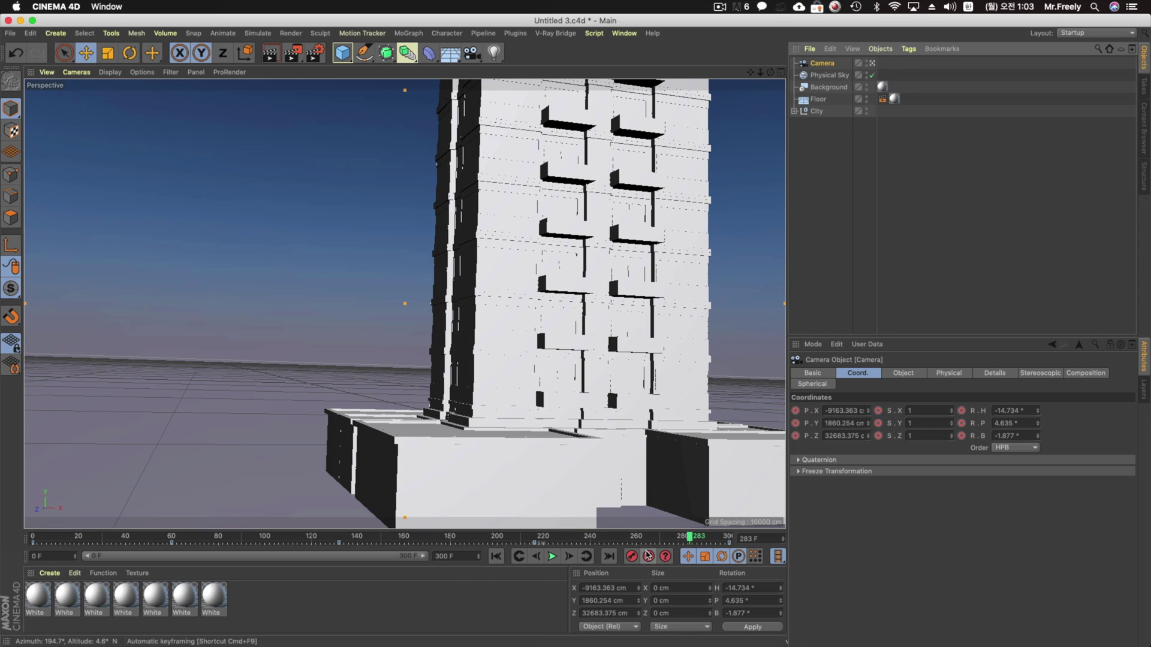
click(863, 124)
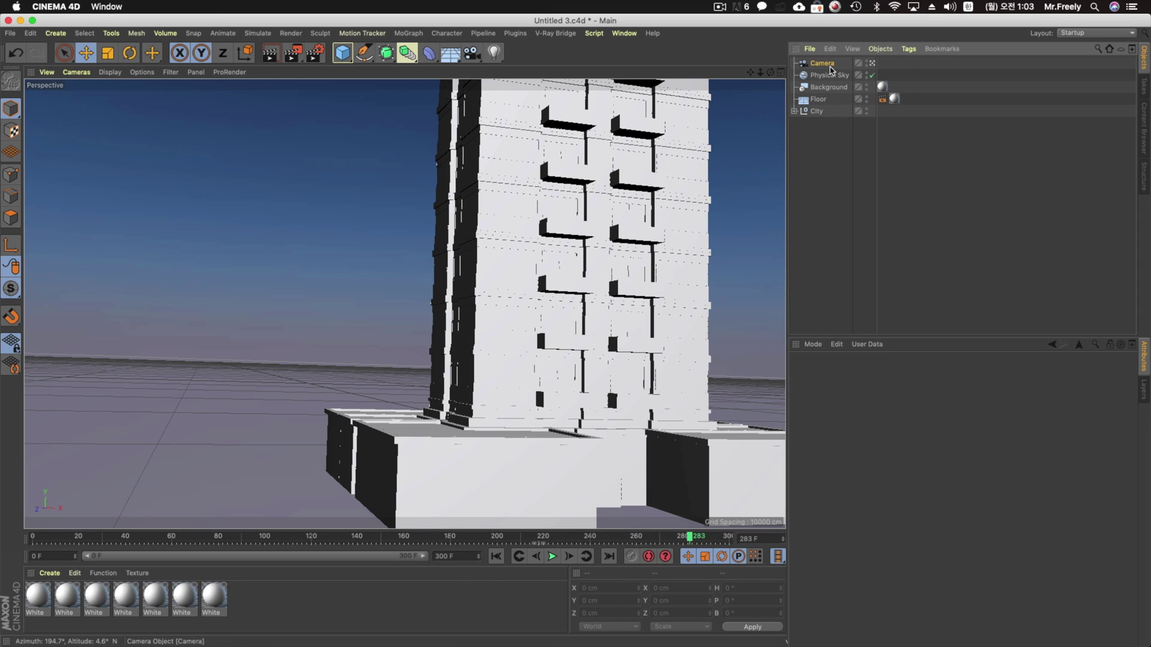
click(830, 68)
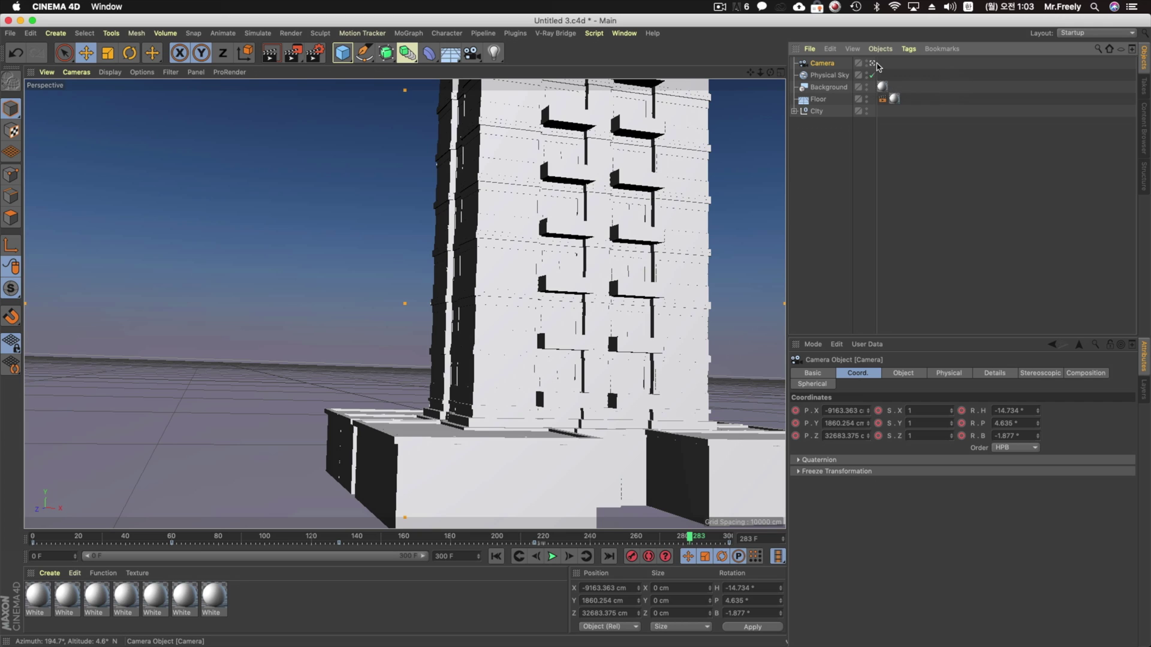
Step: Leave the first camera's view, add a second camera, and look through the new one
click(873, 63)
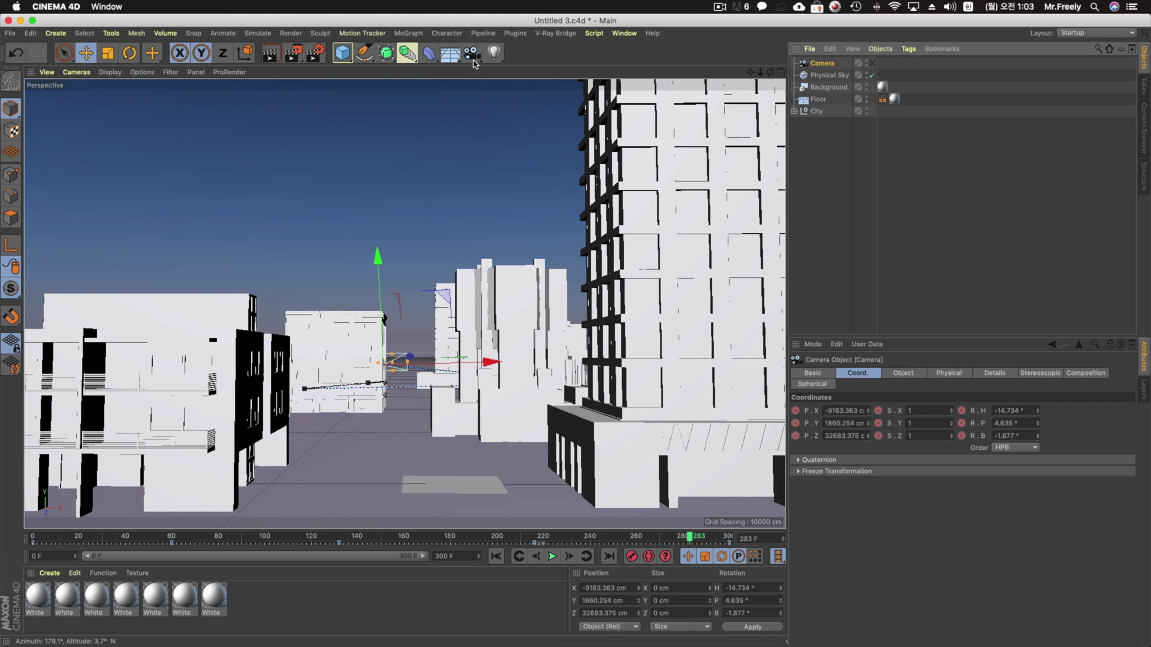
click(473, 60)
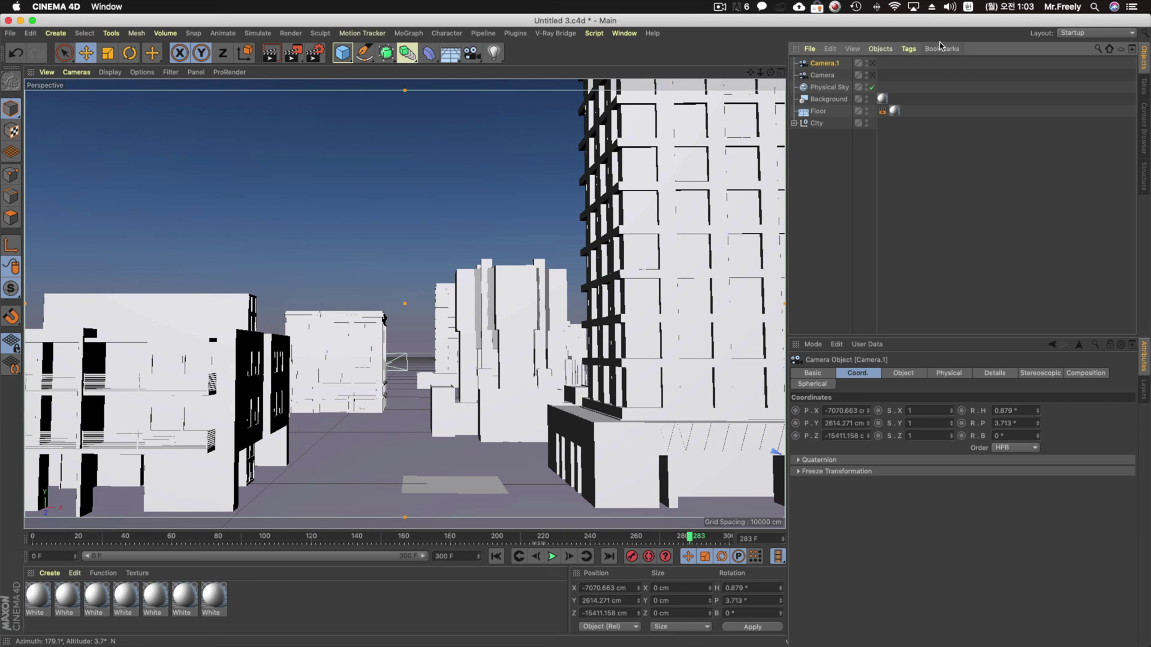
click(873, 64)
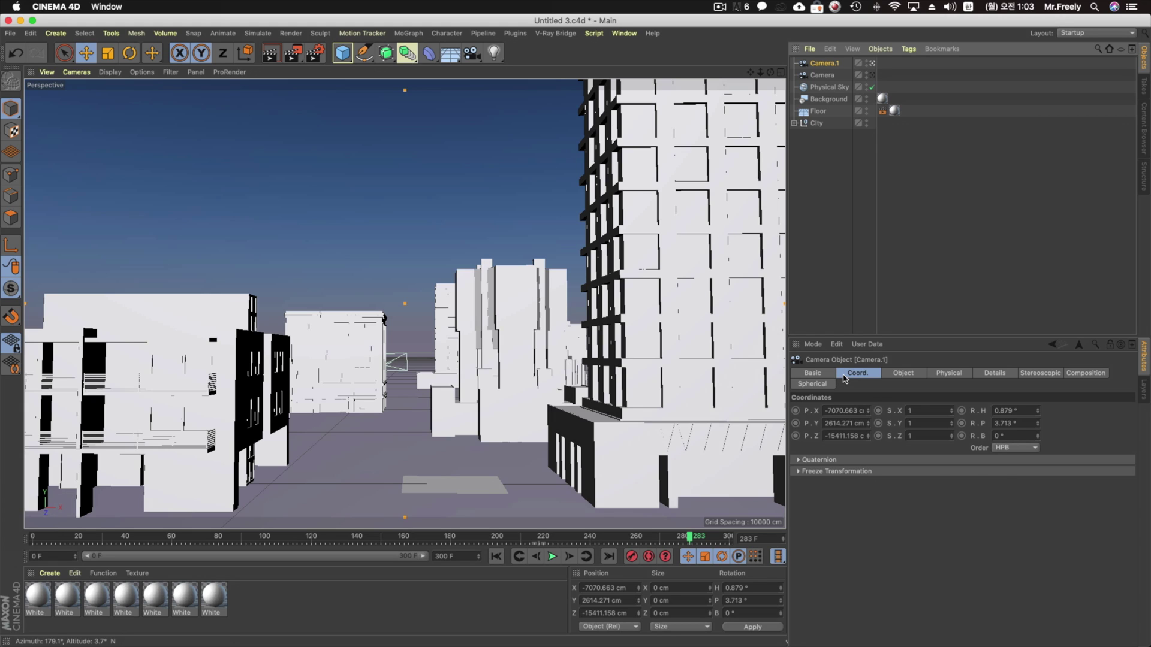
Step: View the Dynamics section of the project settings
key(super+d)
click(893, 379)
click(920, 375)
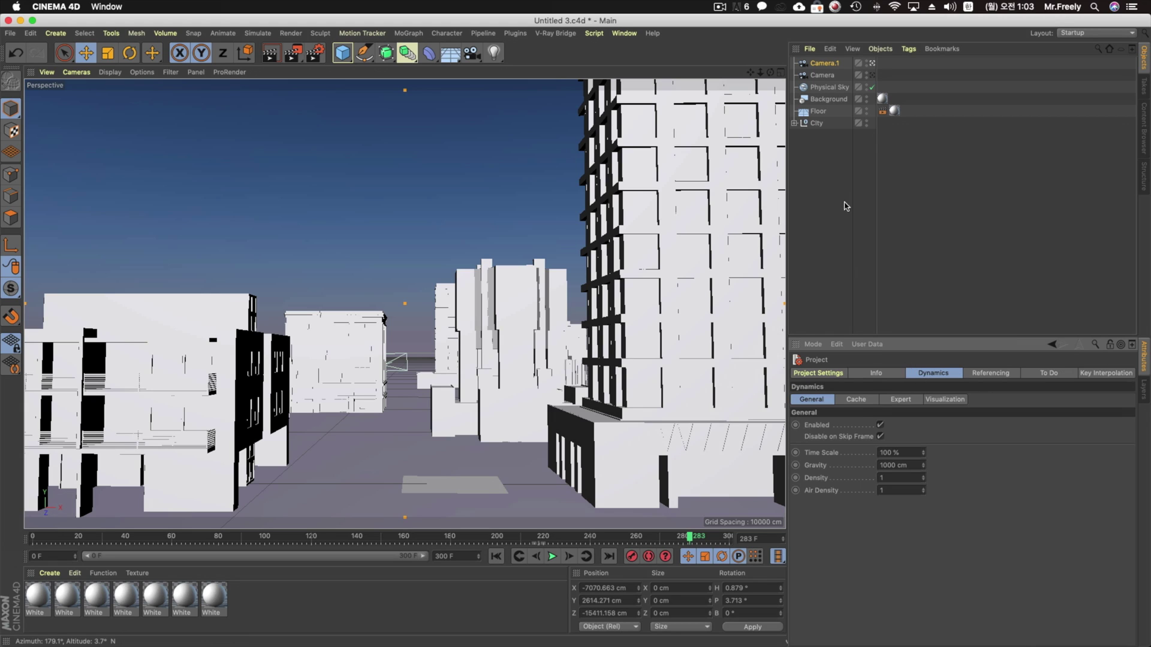
Step: Open the first camera's F-Curve timeline, select all its keys to examine their interpolation, and close the timeline
click(821, 75)
click(594, 33)
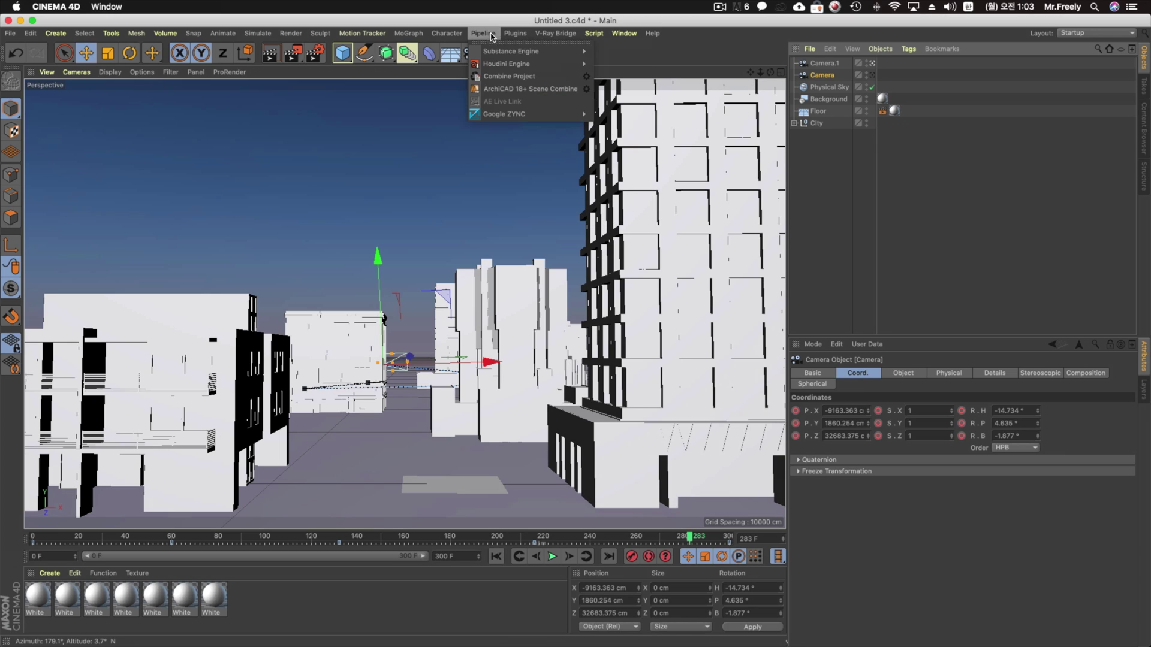
mouse_move(609, 35)
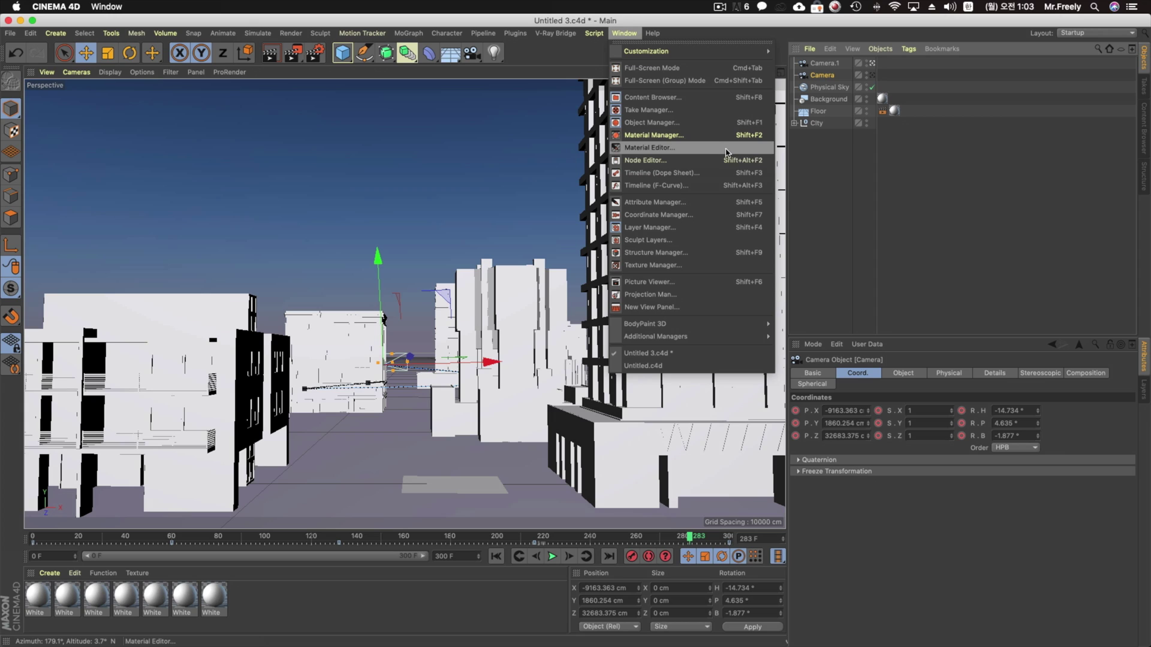
click(729, 186)
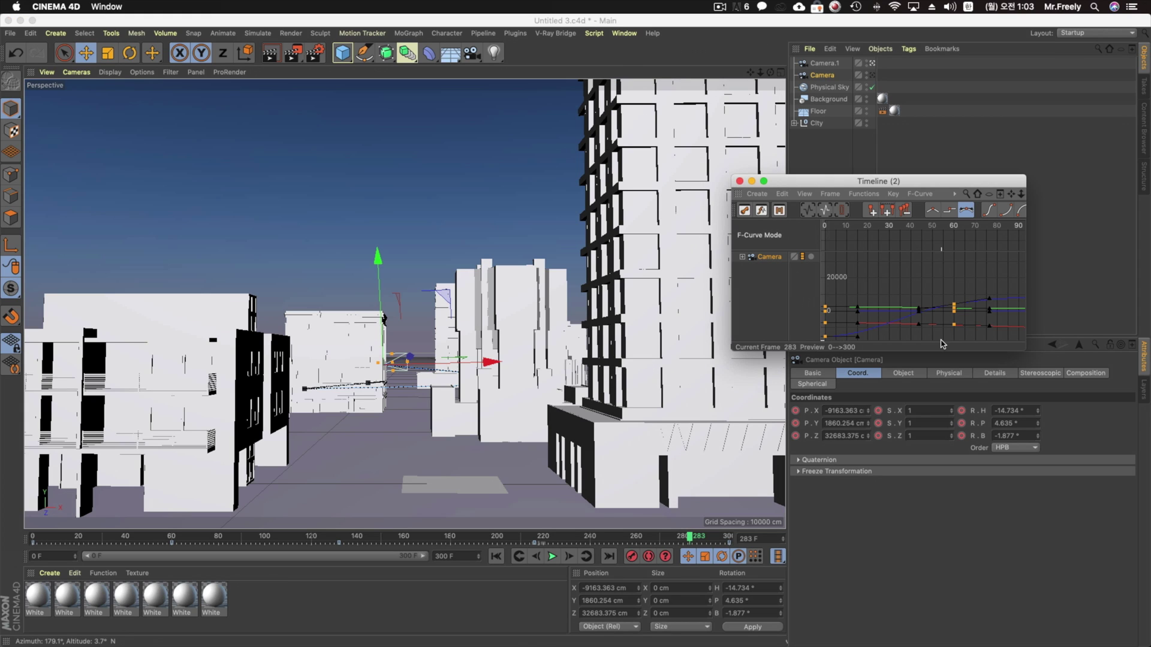
key(ctrl+a)
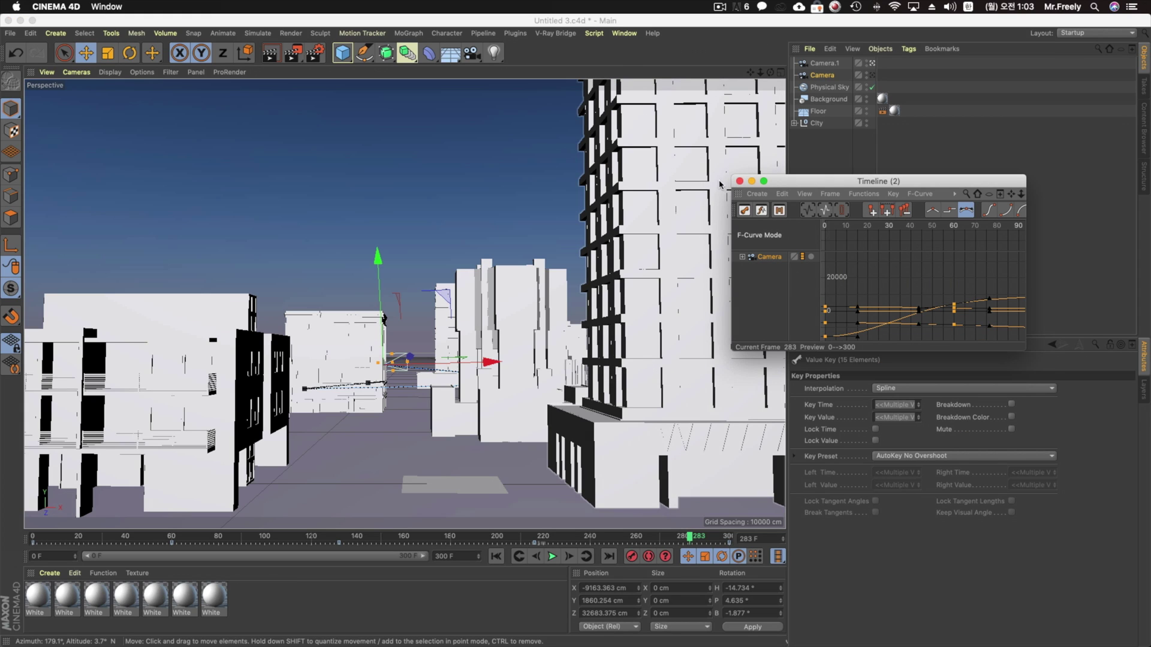
click(739, 181)
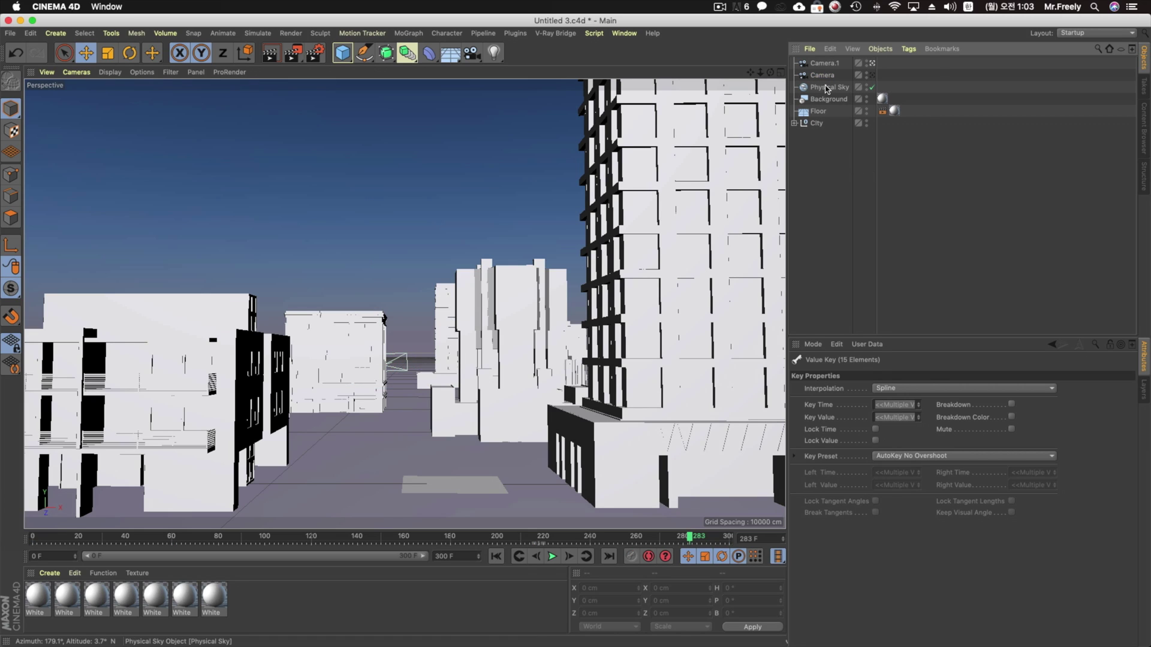
Step: Set the project's default key interpolation to Linear
click(824, 63)
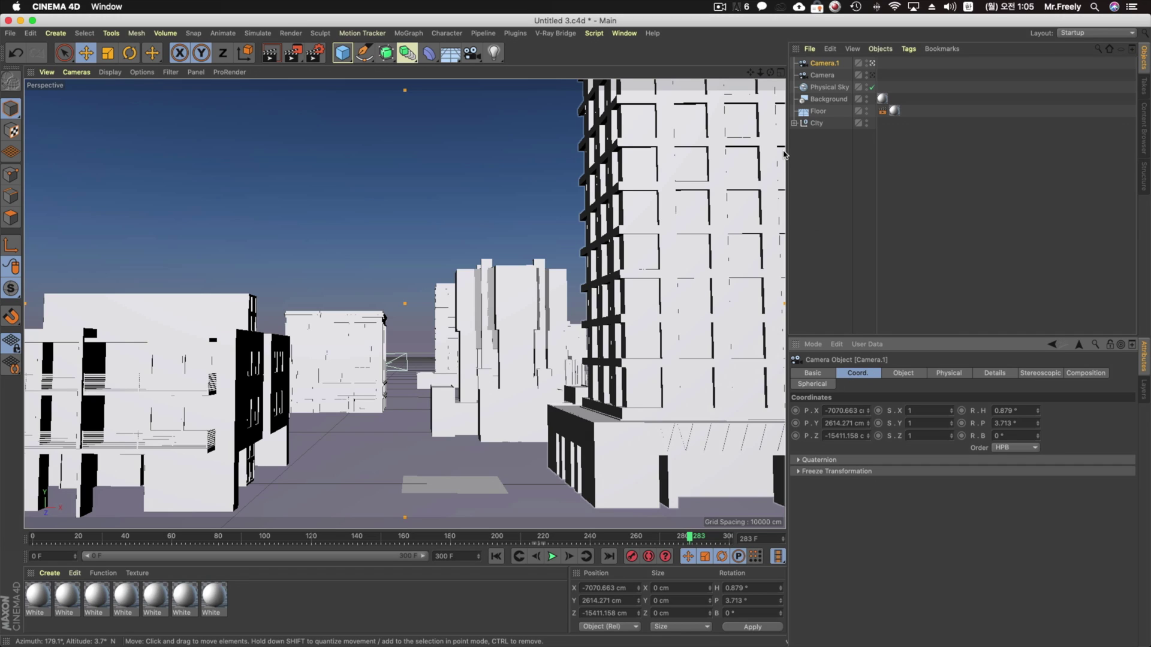
key(super+d)
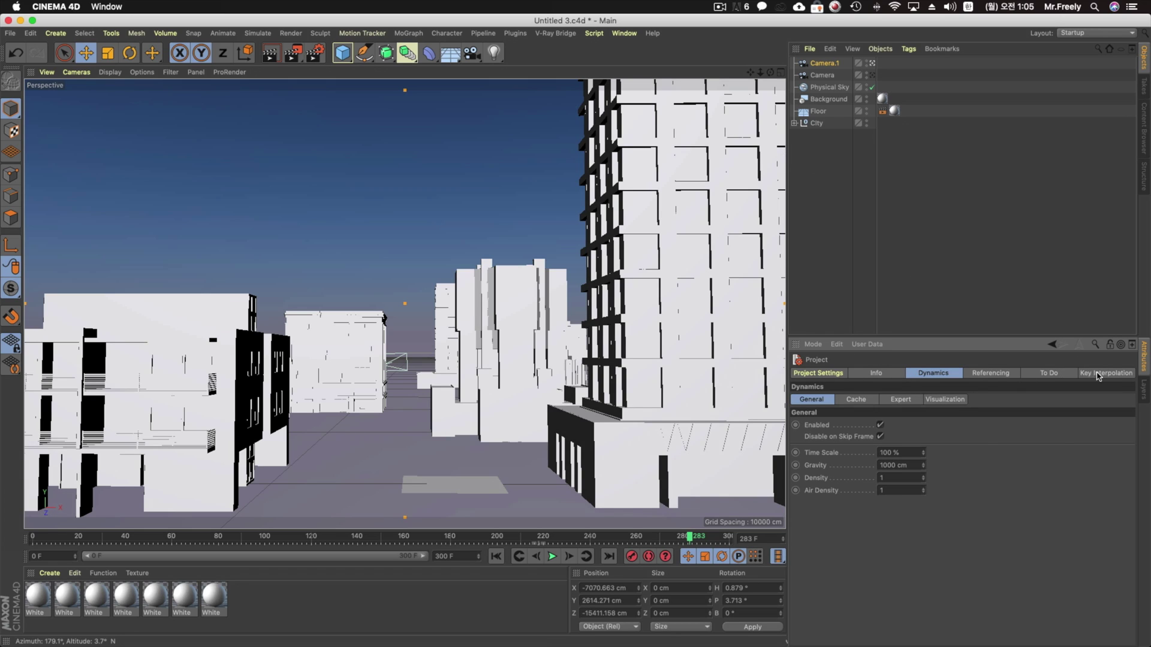
click(1098, 373)
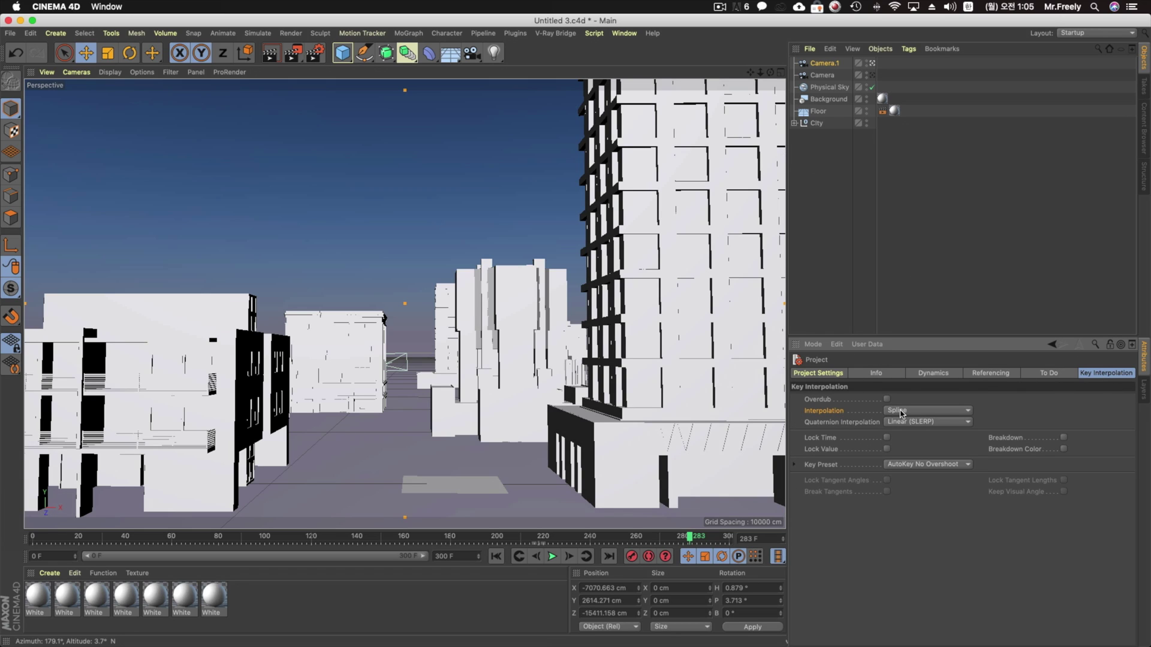
click(901, 413)
click(907, 443)
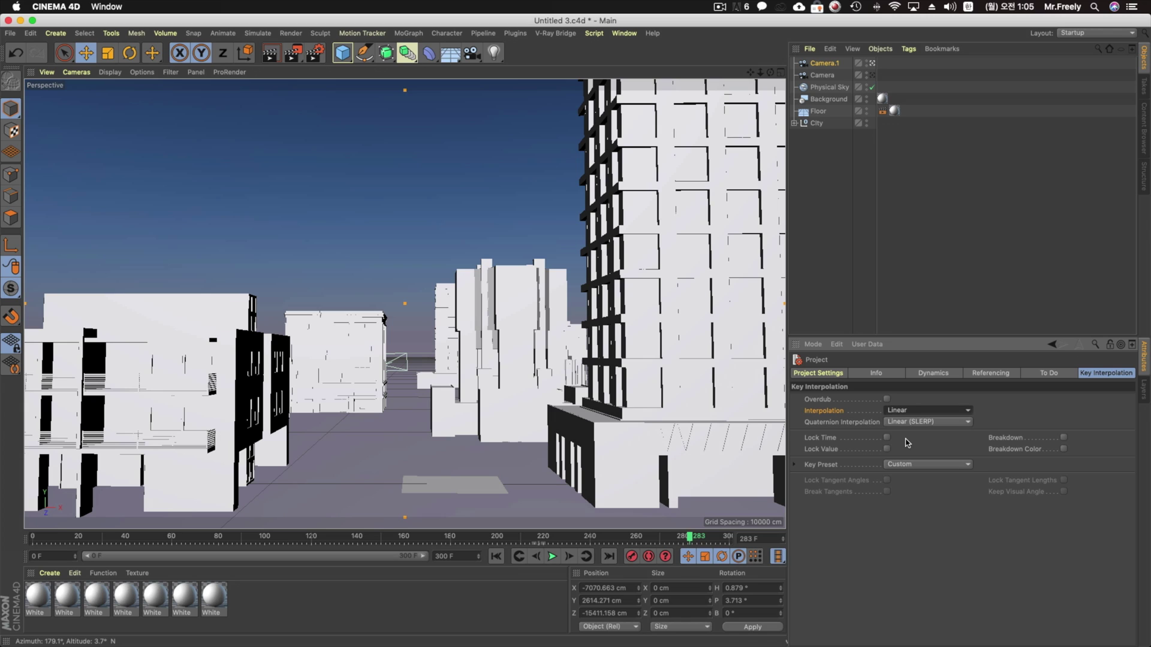
Step: With the second camera framed in the top view, turn on automatic keyframing and record its starting keyframe at frame 0
click(827, 63)
middle_click(580, 222)
middle_click(543, 278)
scroll(523, 307, down, 5)
scroll(523, 307, down, 1)
alt+middle_drag(467, 408, 474, 263)
scroll(462, 403, up, 2)
alt+middle_drag(462, 501, 483, 442)
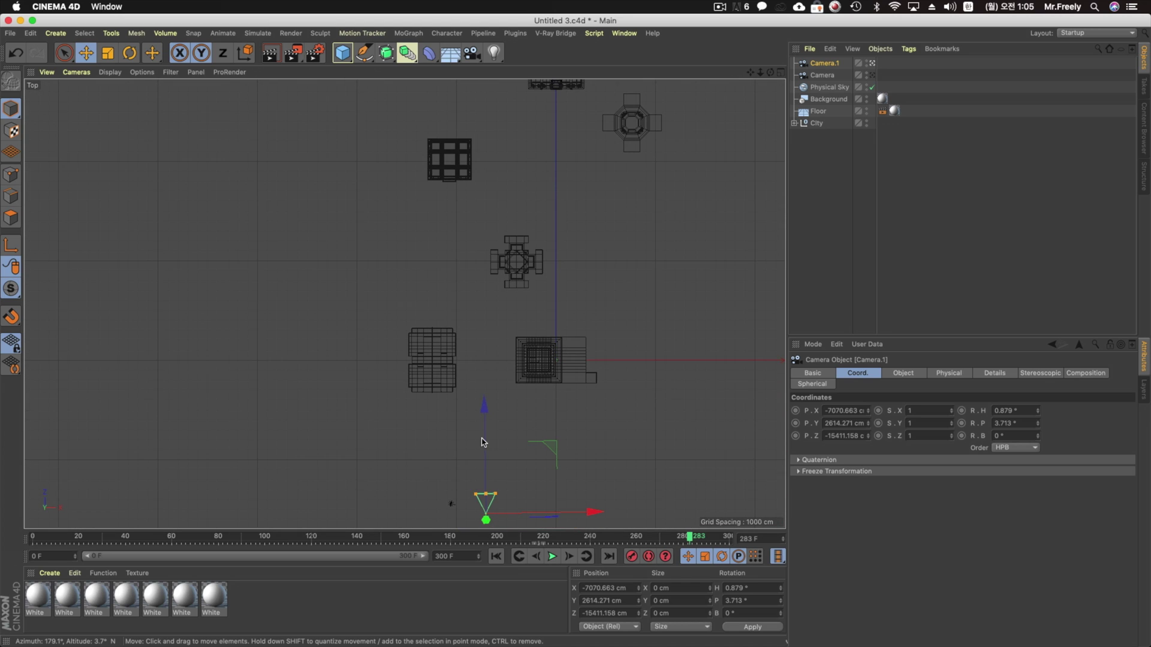
click(648, 556)
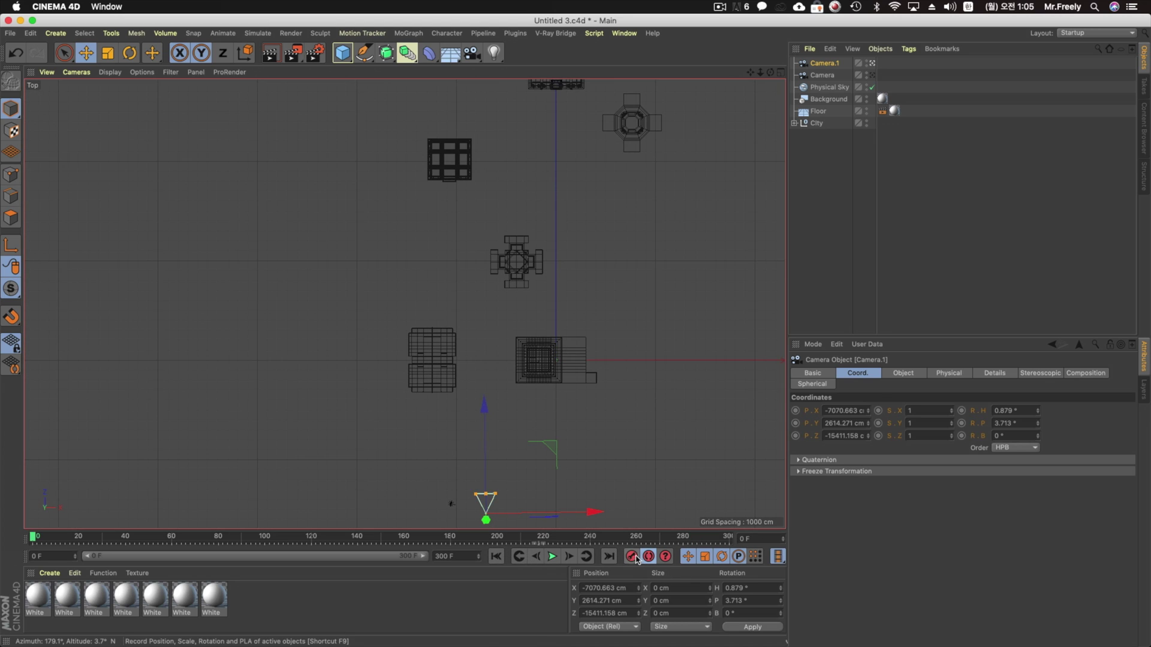
alt+middle_drag(522, 470, 527, 475)
Step: At frame 55, move the second camera forward between the first buildings to about X -7366, Y 3864, Z 3840 cm
drag(494, 484, 494, 313)
key(super+z)
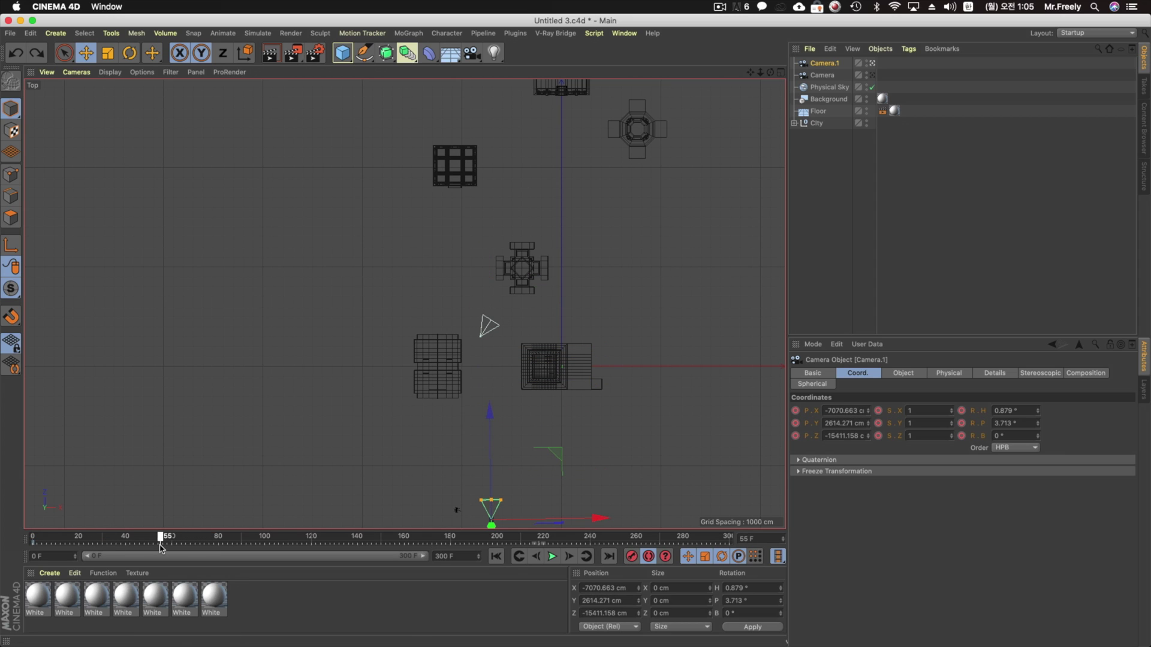
drag(513, 476, 512, 328)
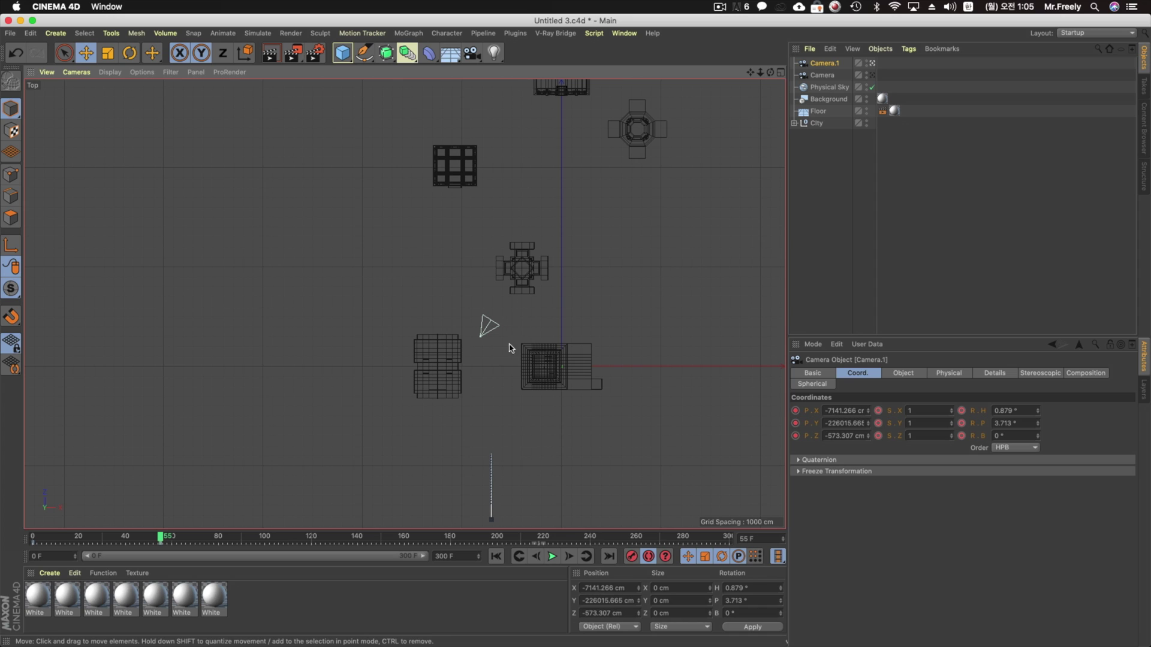
drag(514, 375, 495, 279)
Step: At frame 156, move the second camera past the cross-shaped building and rotate its heading to about -42.7°
click(302, 540)
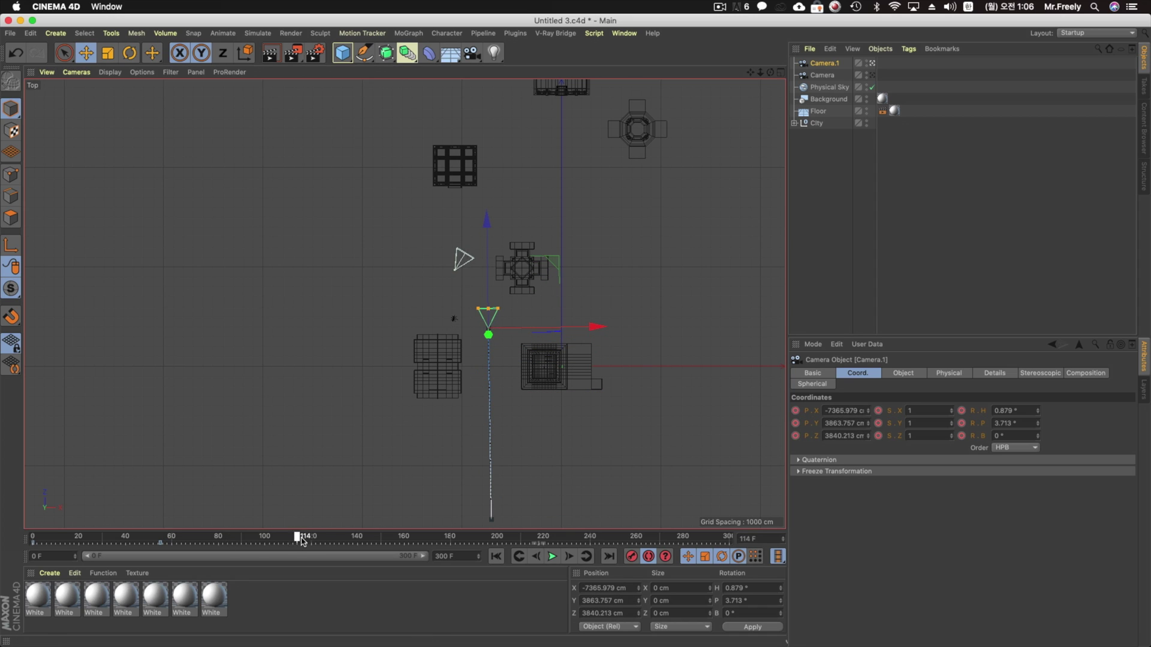
drag(364, 540, 396, 539)
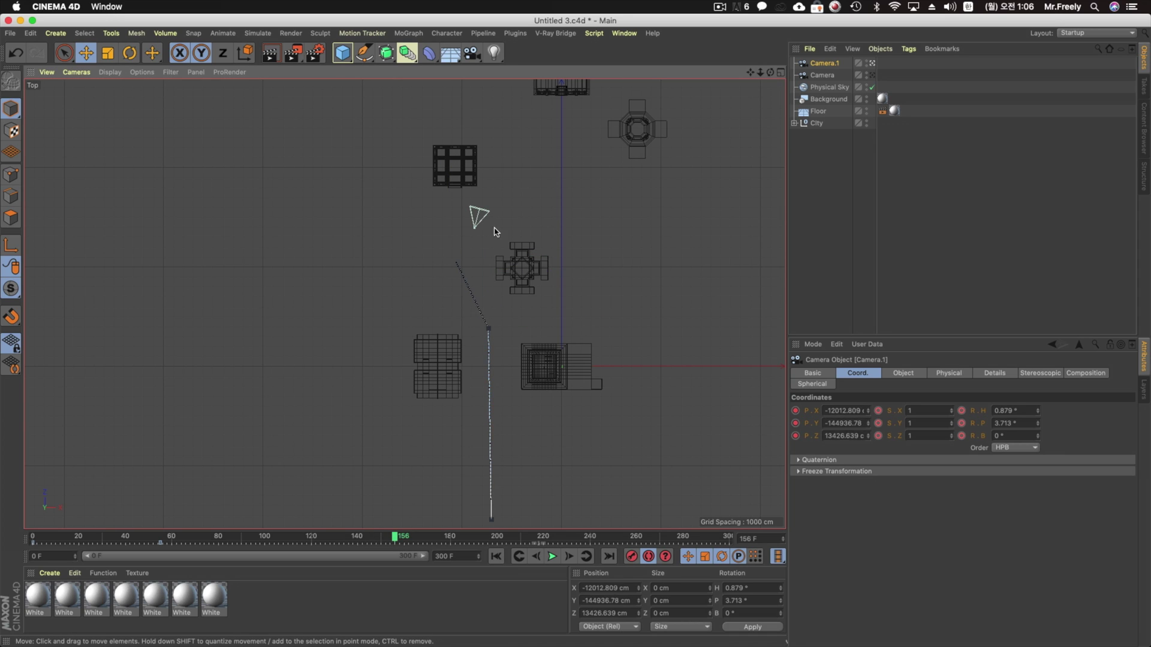
drag(504, 295, 525, 235)
key(r)
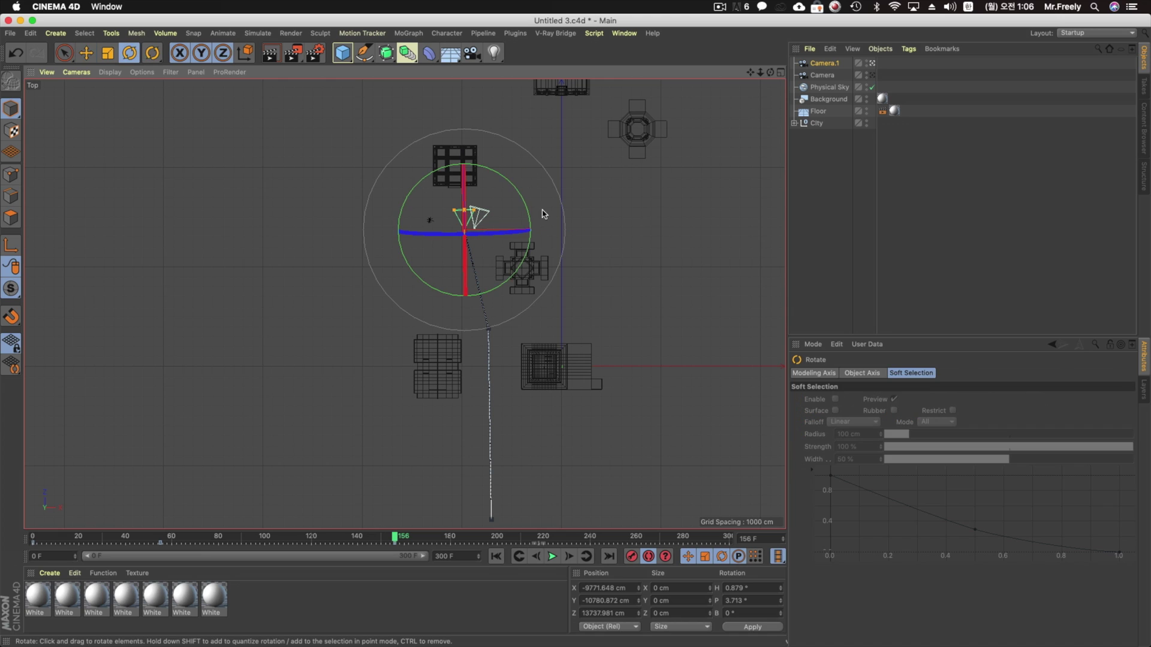
drag(515, 277, 468, 272)
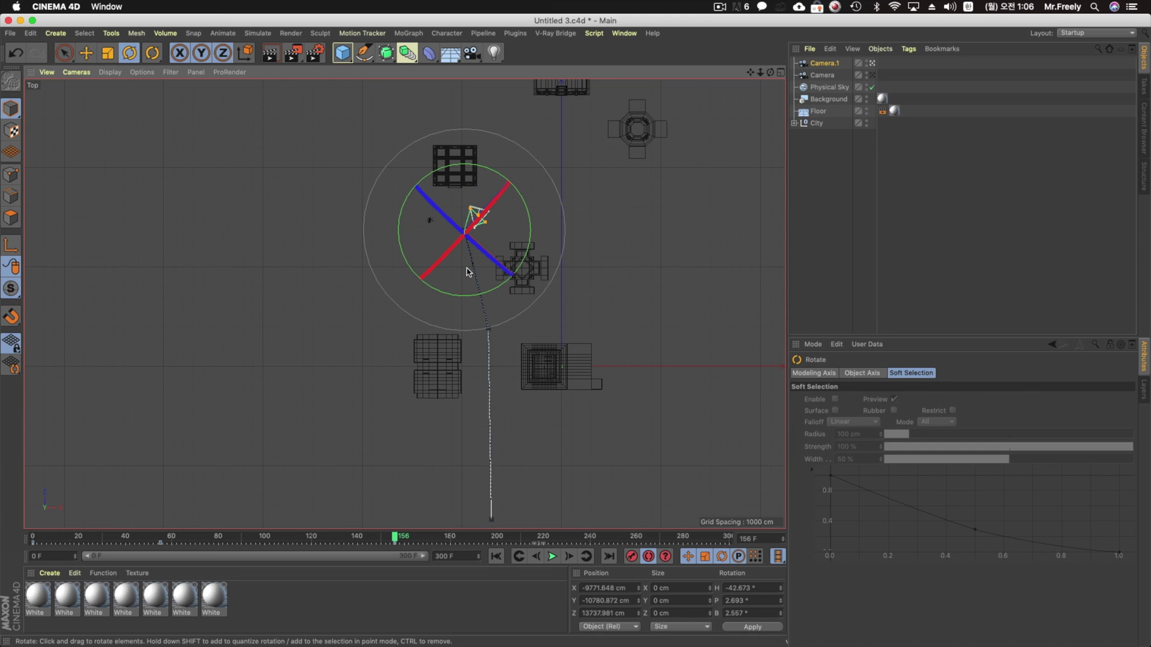
Step: At frame 55, rotate the second camera's heading to about -10.3° and display all four views
drag(159, 537, 166, 542)
drag(530, 393, 523, 358)
middle_click(339, 343)
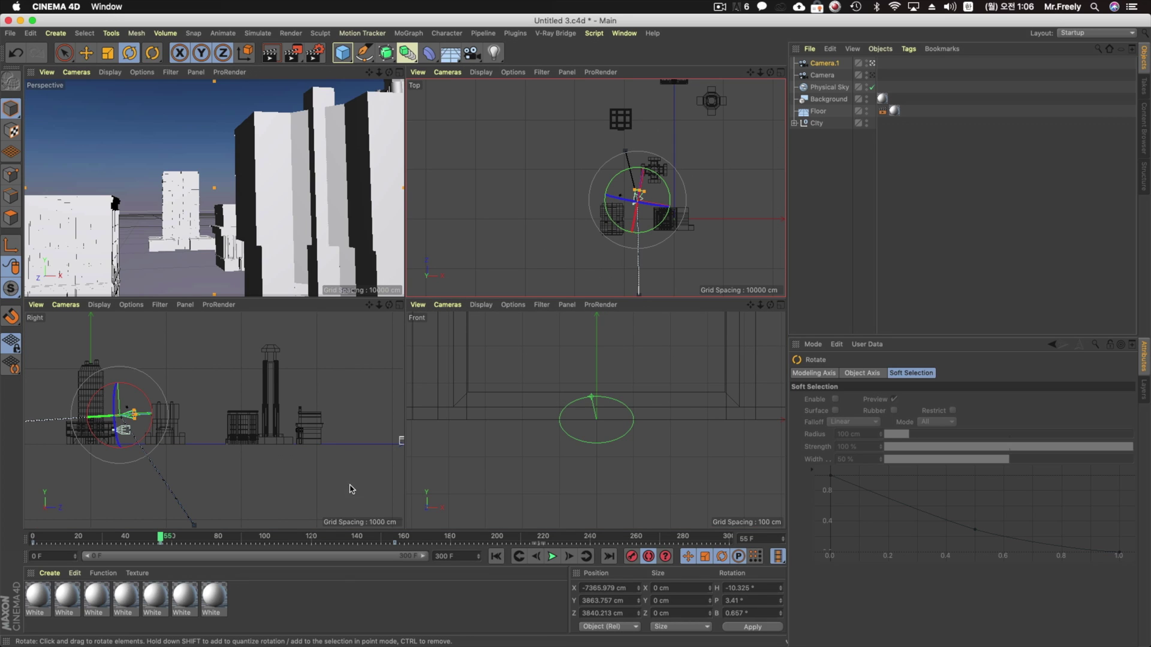
Step: Delete the second camera's keyframe at frame 156
drag(160, 537, 393, 543)
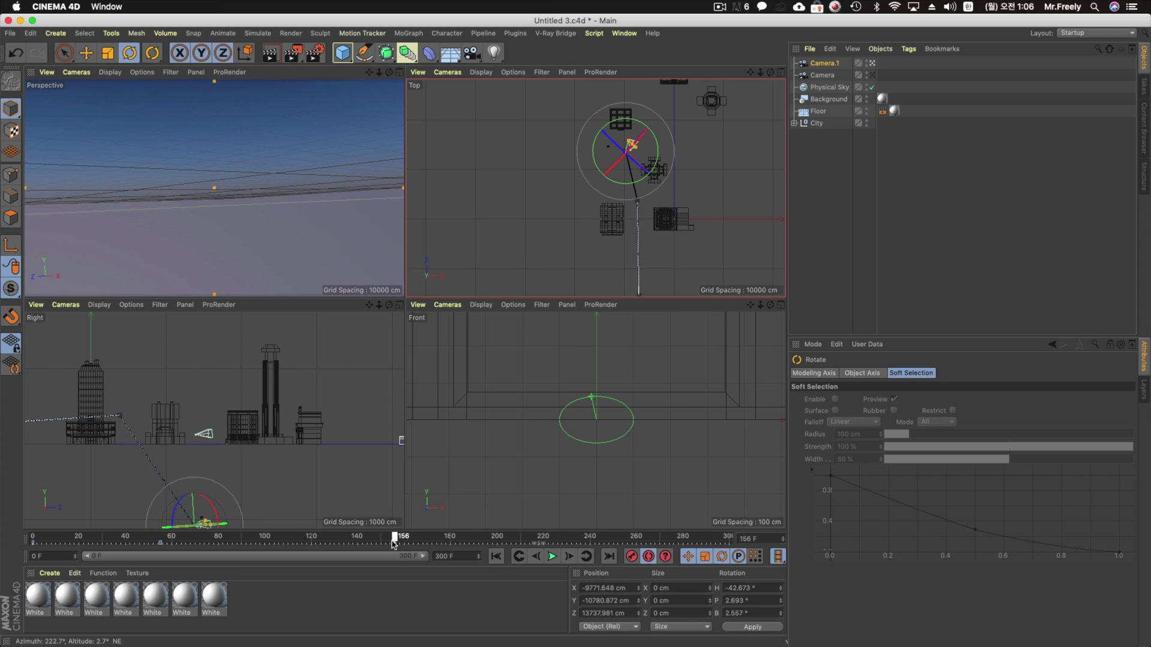
click(826, 63)
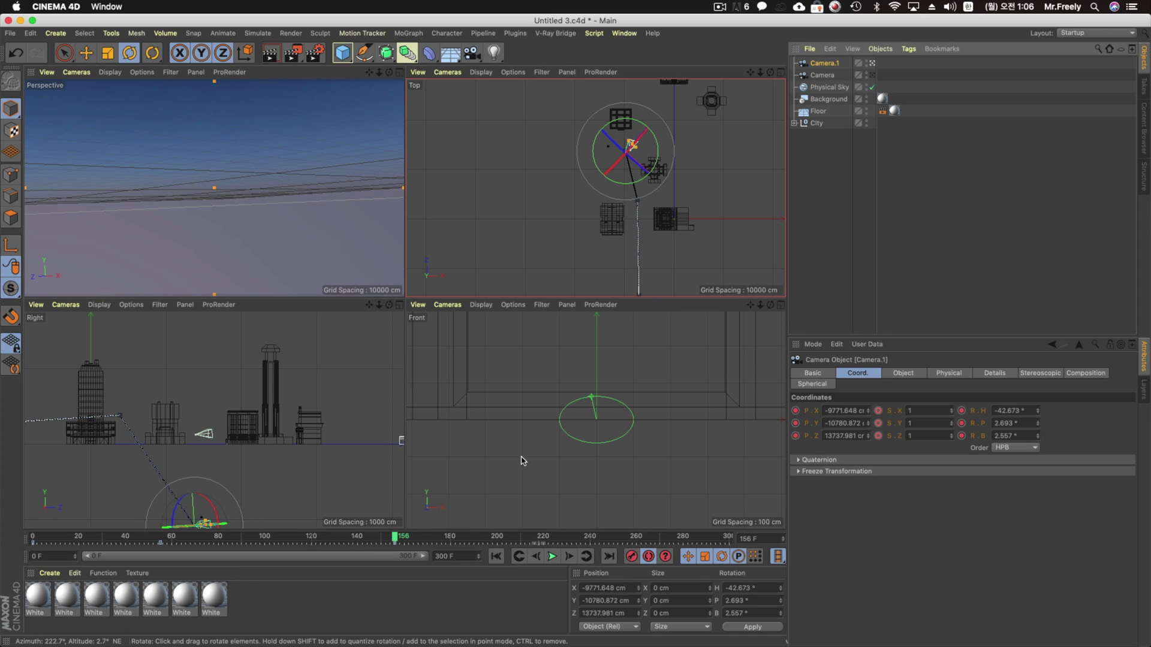
click(395, 546)
key(Delete)
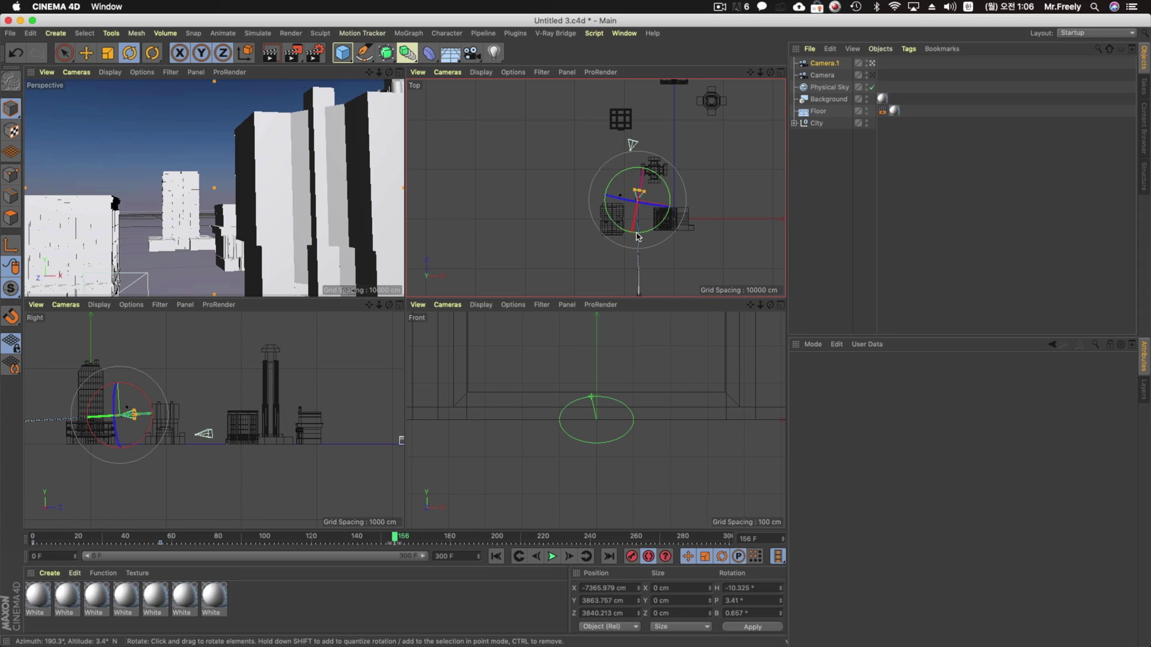
Step: At frame 156, move the second camera past the cross-shaped building to about X -9287, Y 4460, Z 13649 cm
alt+middle_drag(598, 178, 589, 198)
click(87, 54)
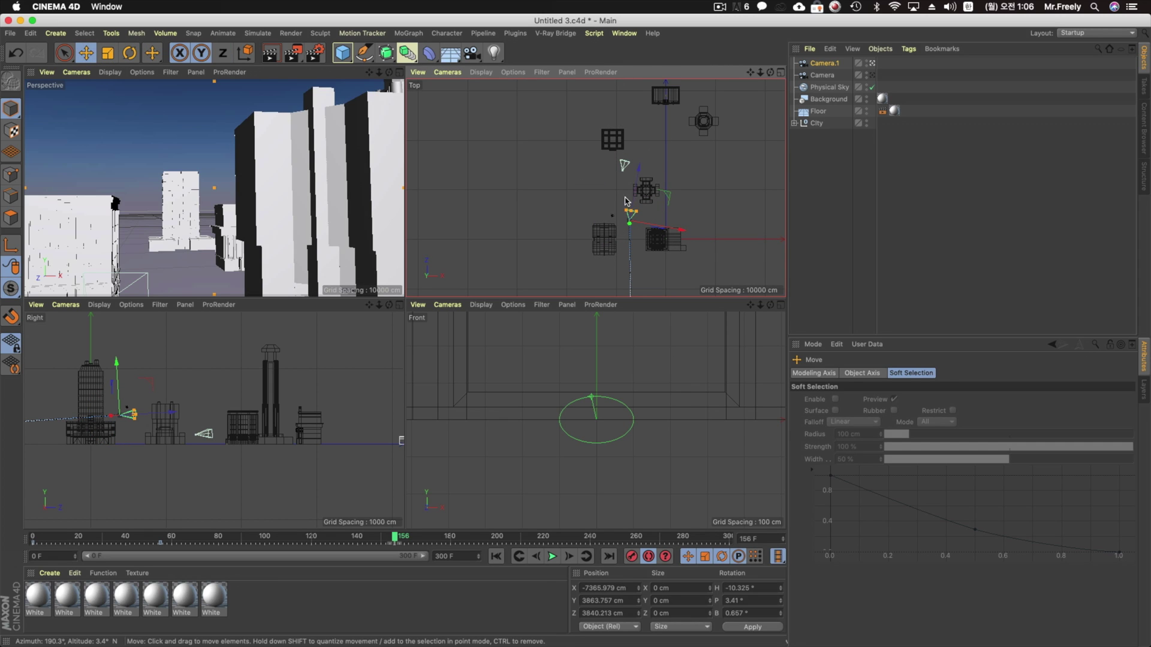
mouse_move(634, 192)
mouse_down()
mouse_move(689, 194)
mouse_move(648, 181)
mouse_up()
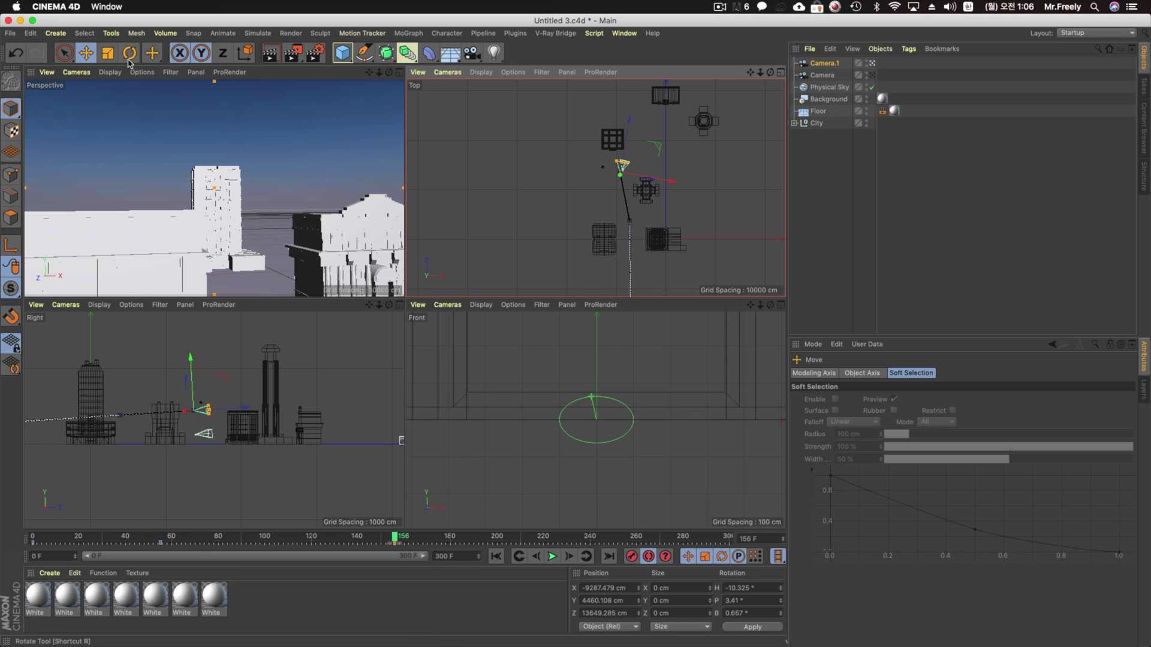
Step: At frame 156, rotate the second camera's heading to about -23°
key(r)
scroll(603, 209, up, 4)
drag(649, 220, 639, 227)
alt+middle_drag(638, 230, 532, 297)
Step: At frame 233, move the second camera in front of the columned building, about X -2259, Y 4966, Z 22054 cm, and record a keyframe
click(574, 540)
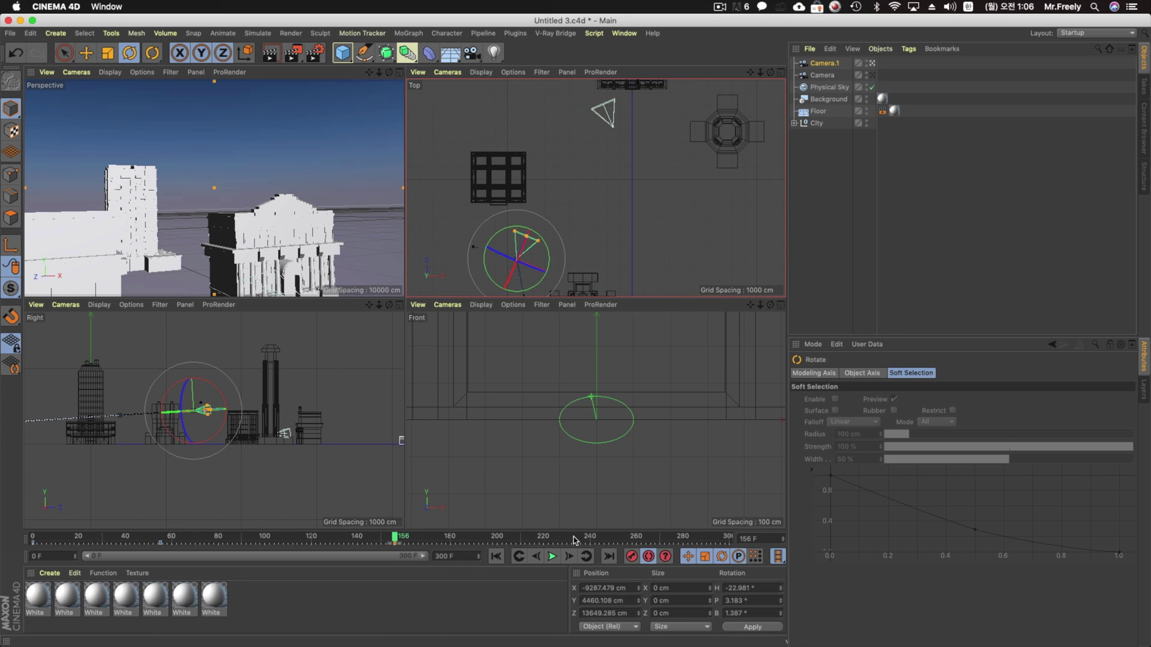
click(87, 52)
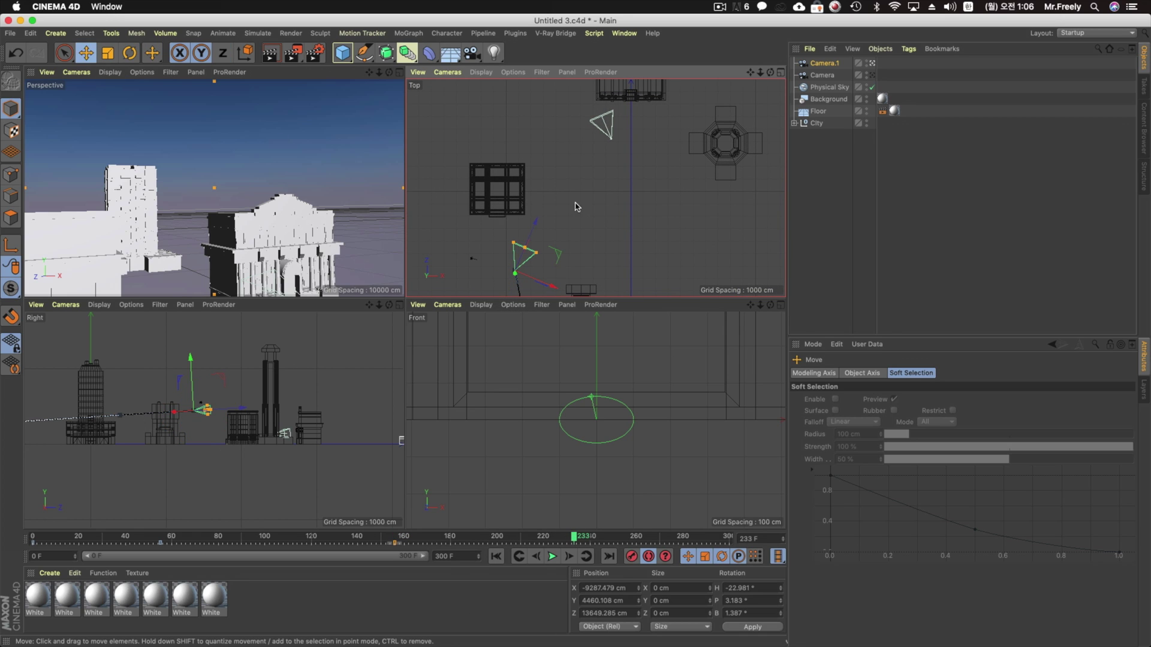
drag(551, 245, 630, 182)
alt+middle_drag(630, 181, 618, 251)
click(631, 556)
Step: At frame 300, place the second camera past the columned building at about X -6960, Y 1327, Z 30173 cm with heading about 14.2°
click(729, 537)
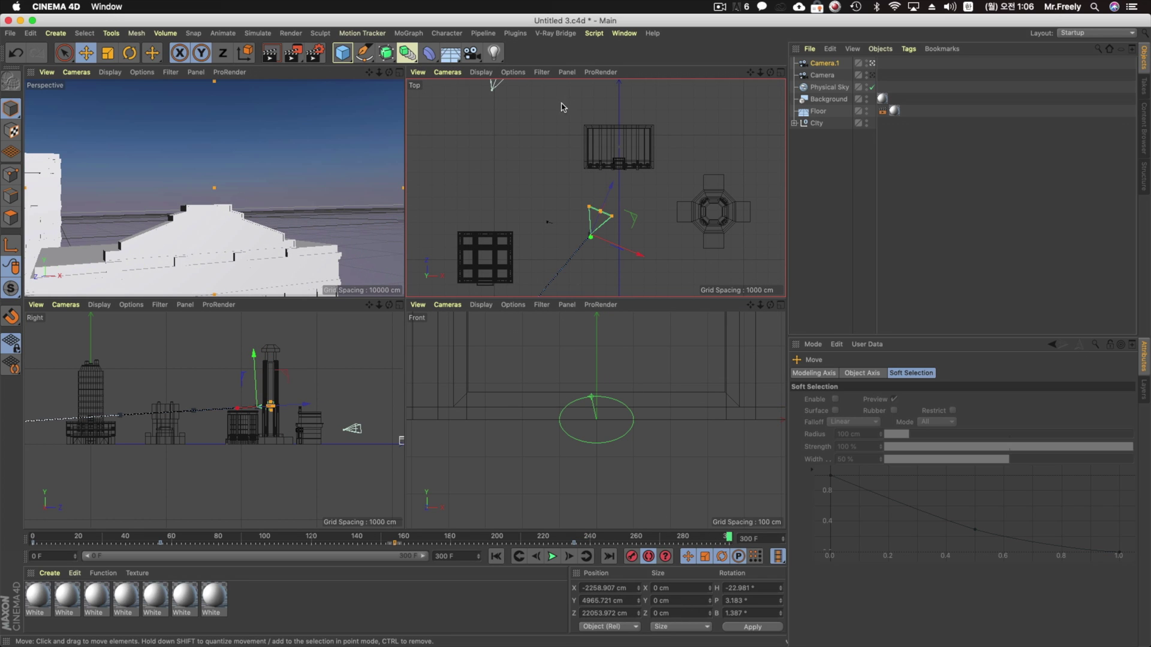
alt+middle_drag(562, 105, 562, 129)
click(130, 52)
drag(607, 292, 569, 167)
key(e)
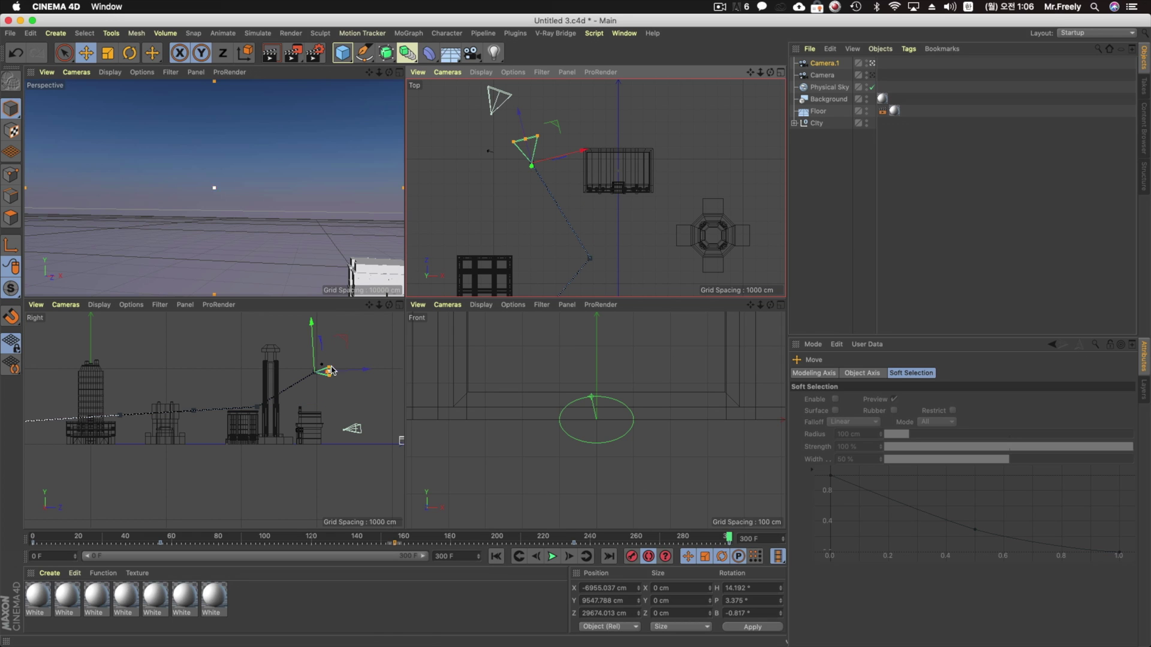
drag(313, 351, 319, 421)
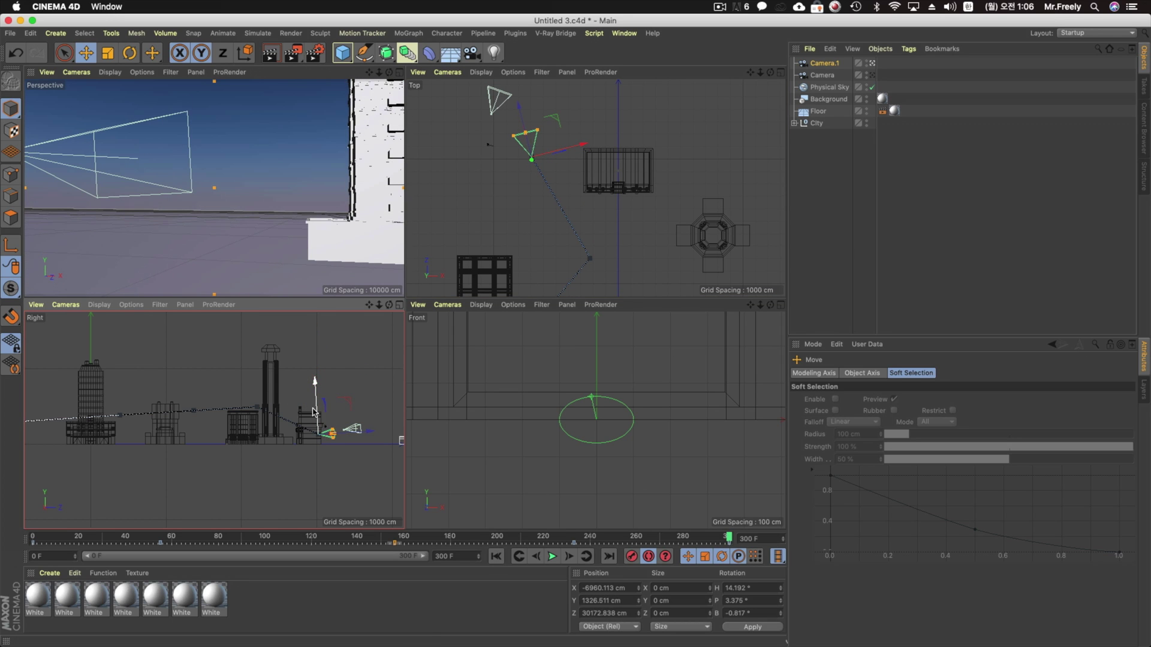
Step: Lower the second camera to a height of about 1150 cm at frame 233, 916 cm at frame 156 and 1727 cm at frame 55
drag(584, 539, 575, 538)
drag(253, 387, 253, 423)
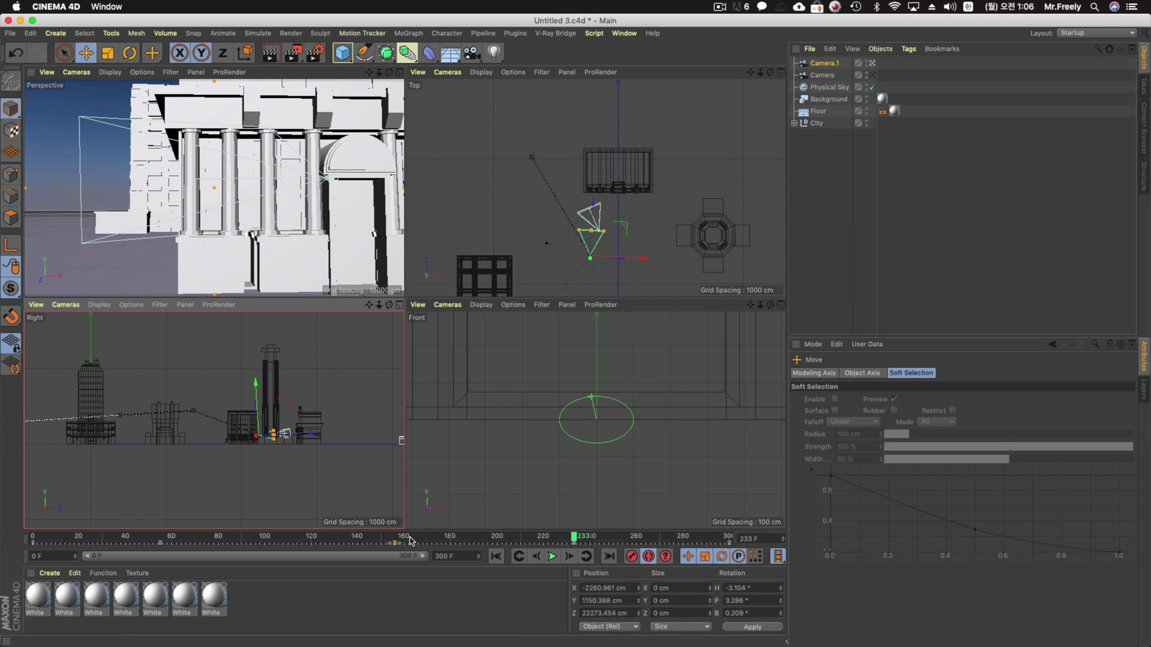
drag(411, 540, 395, 542)
drag(192, 389, 195, 416)
alt+middle_drag(203, 422, 251, 424)
drag(253, 538, 160, 537)
drag(254, 381, 254, 398)
Step: Retime the second camera's keyframes at frames 156 and 233 to frames 137 and 211
drag(156, 540, 286, 552)
click(376, 547)
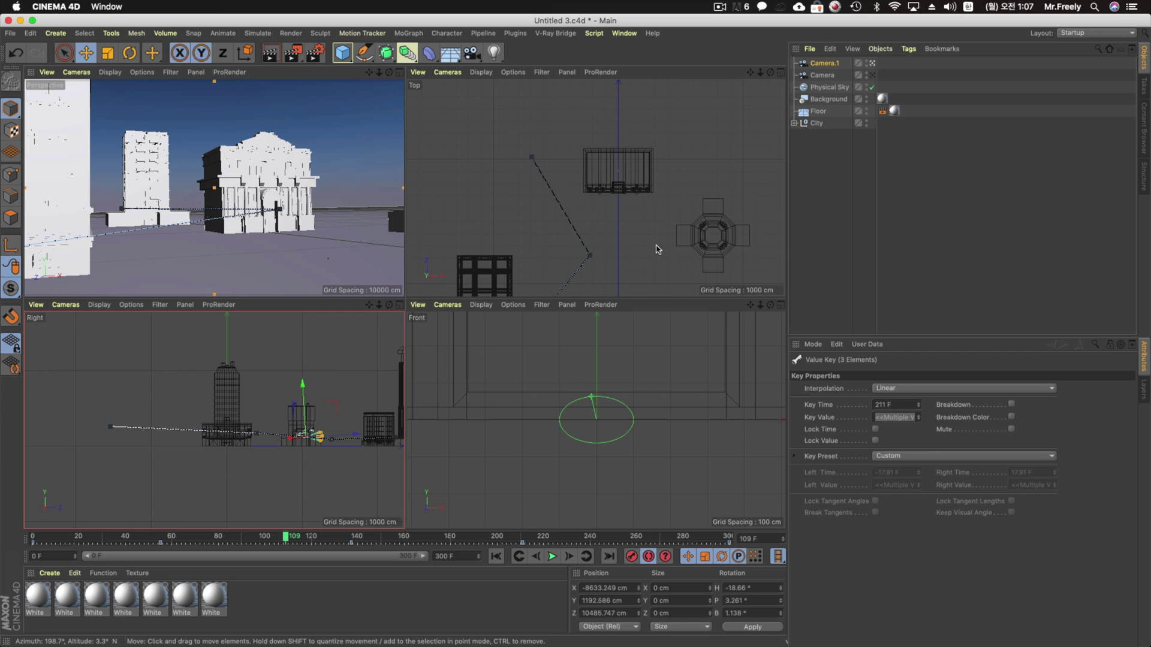
Step: Try to apply Ease Ease interpolation to the second camera's keys at frames 0 and 55 in the F-Curve timeline
click(624, 33)
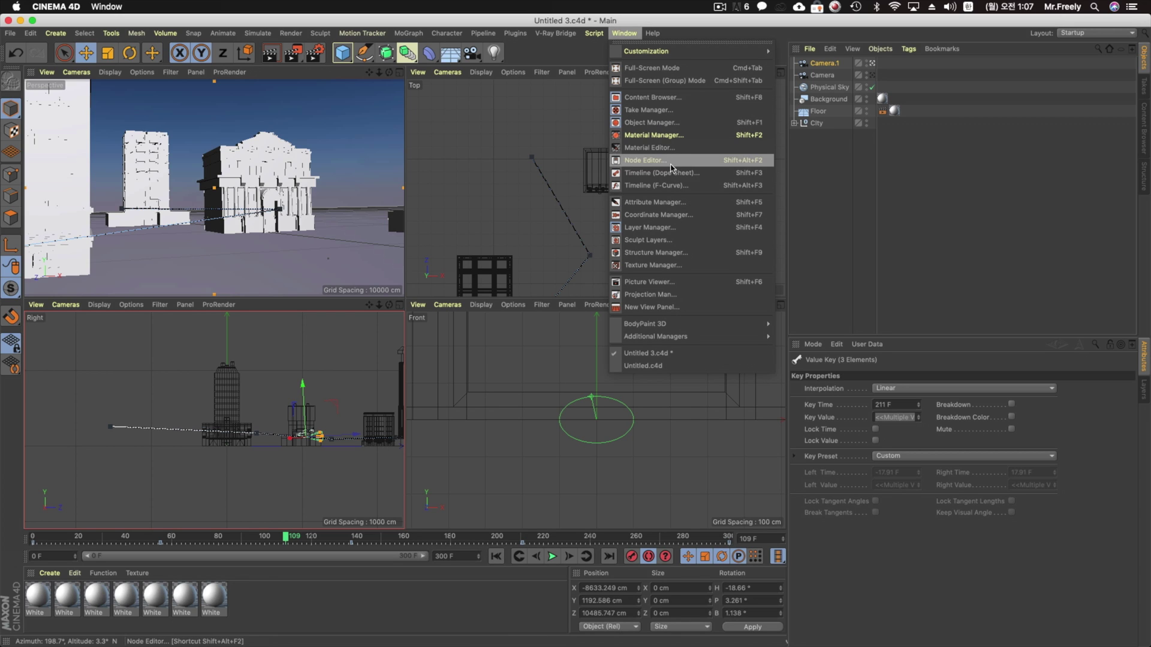
click(675, 188)
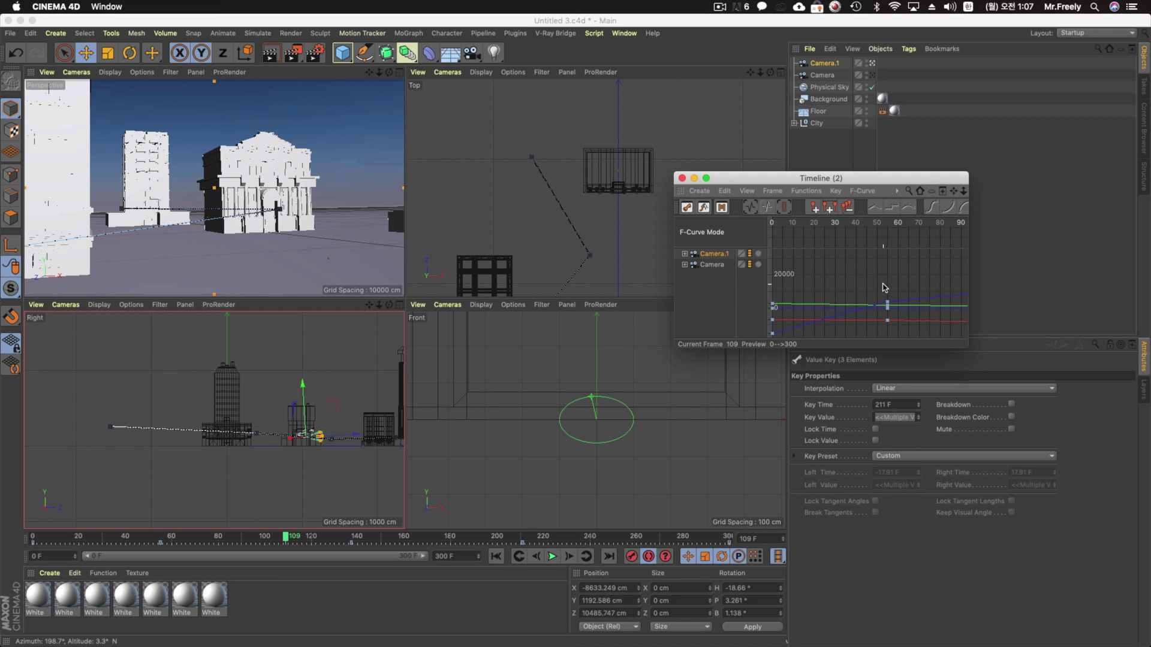
drag(673, 348, 490, 483)
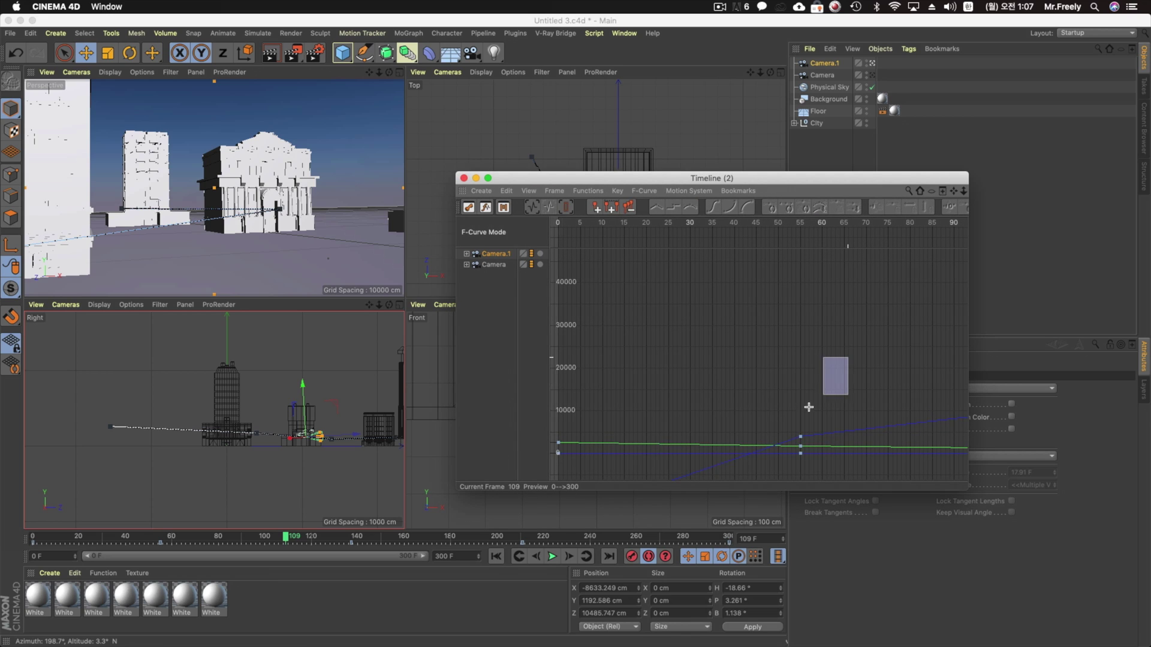
drag(847, 358, 550, 479)
scroll(647, 386, down, 4)
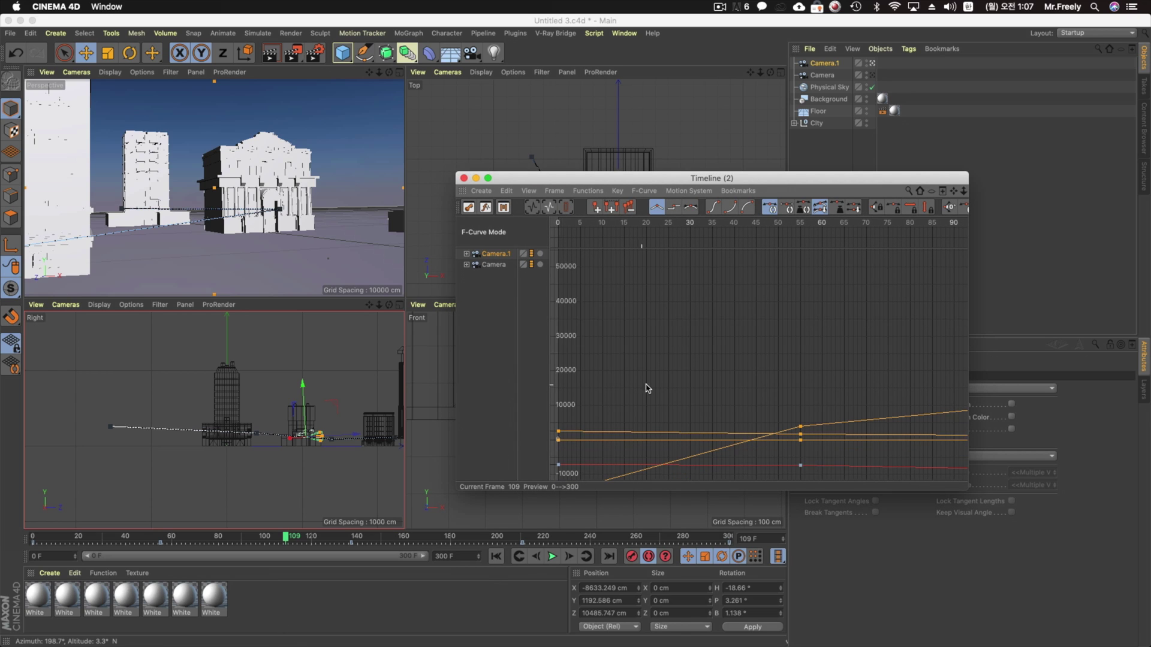
click(713, 211)
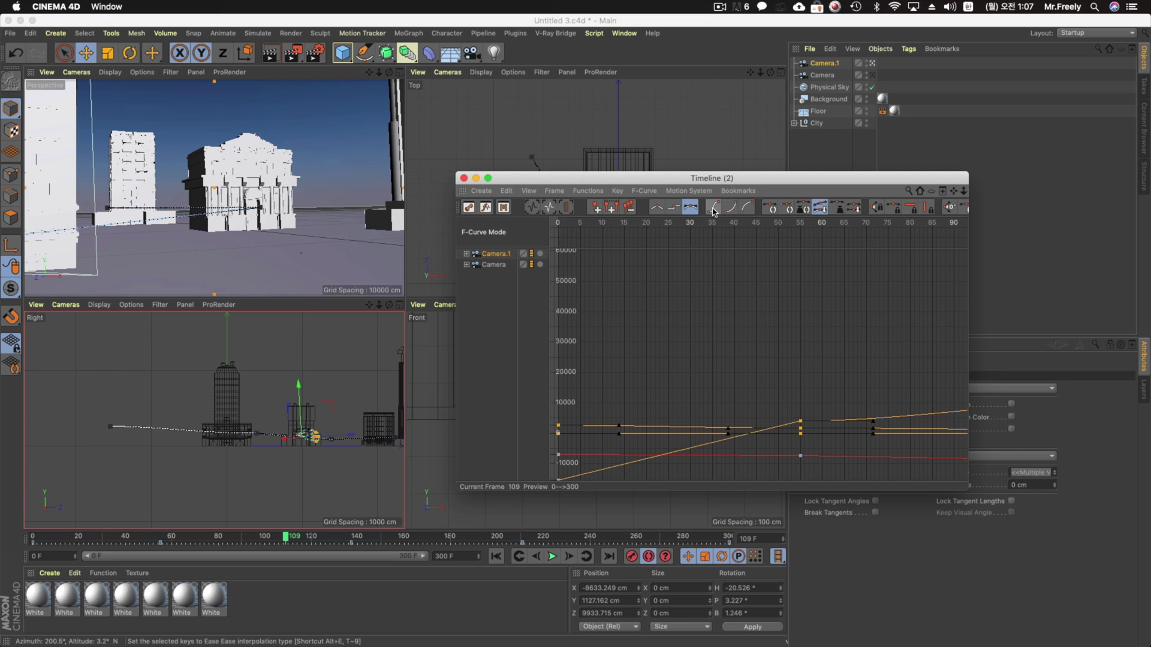
click(463, 178)
Step: Maximize the perspective view and retime the second camera's keyframe at frame 211 to frame 198
middle_click(296, 186)
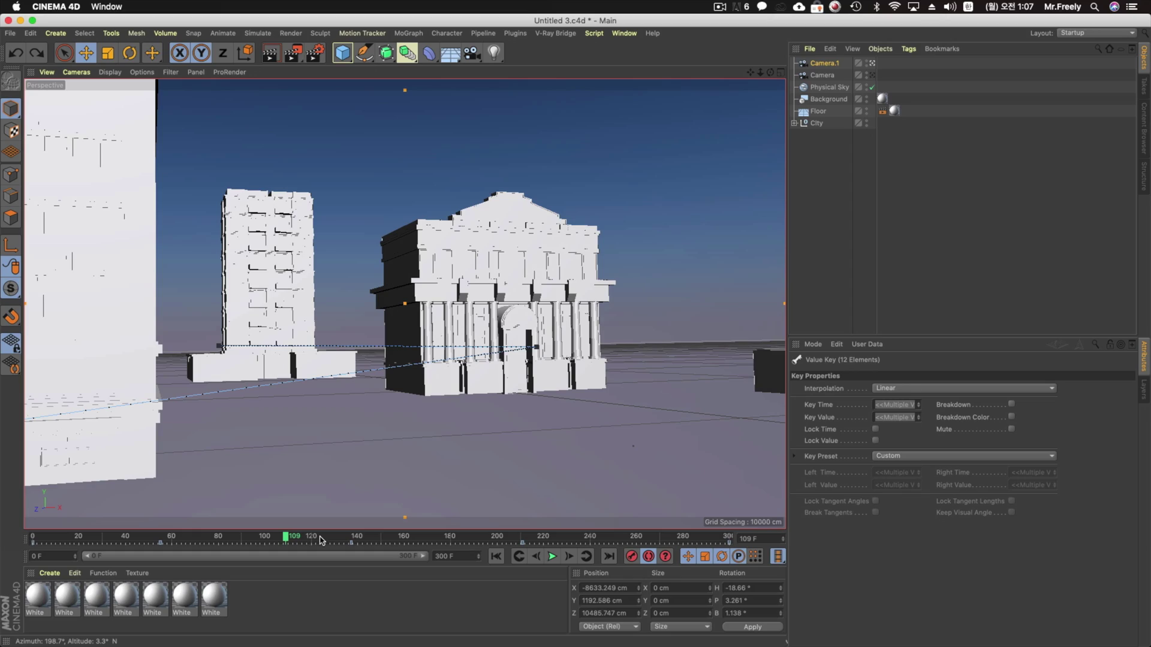
drag(319, 540, 283, 561)
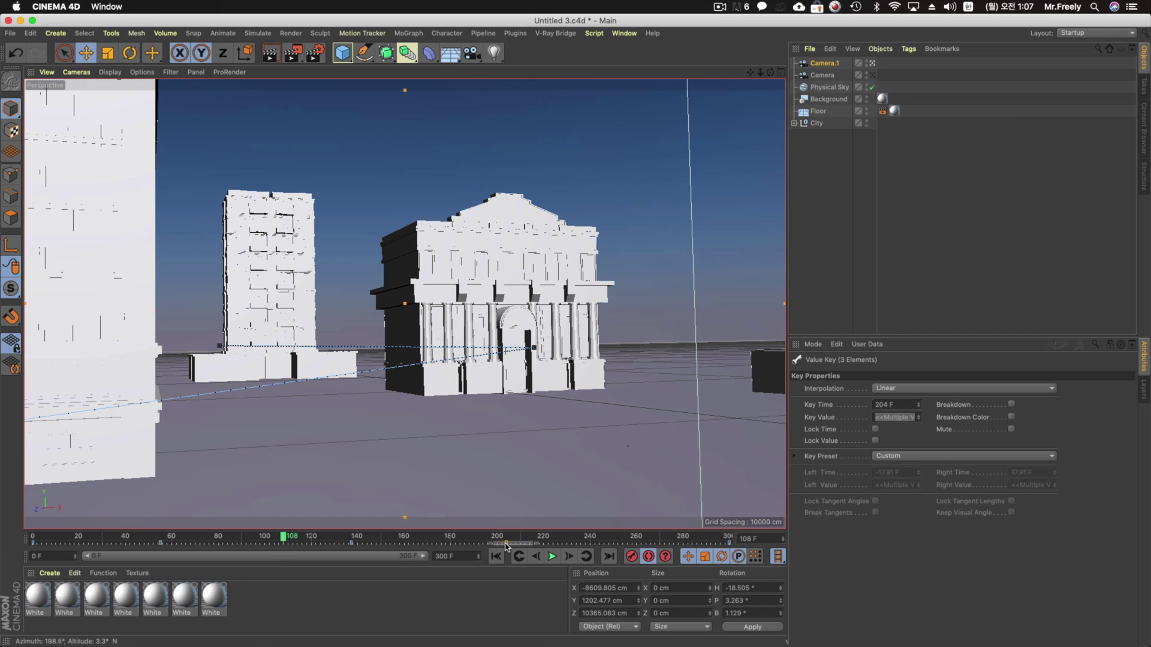
click(495, 557)
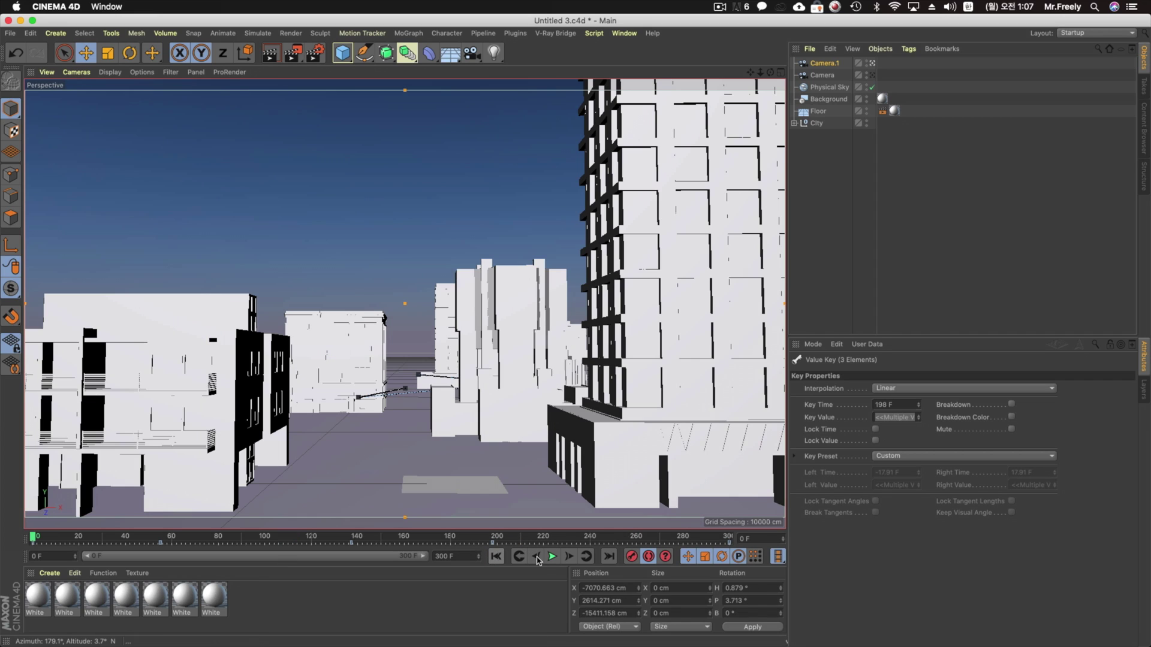
Step: At frame 55, set the second camera's bank rotation to -0.343°
click(161, 538)
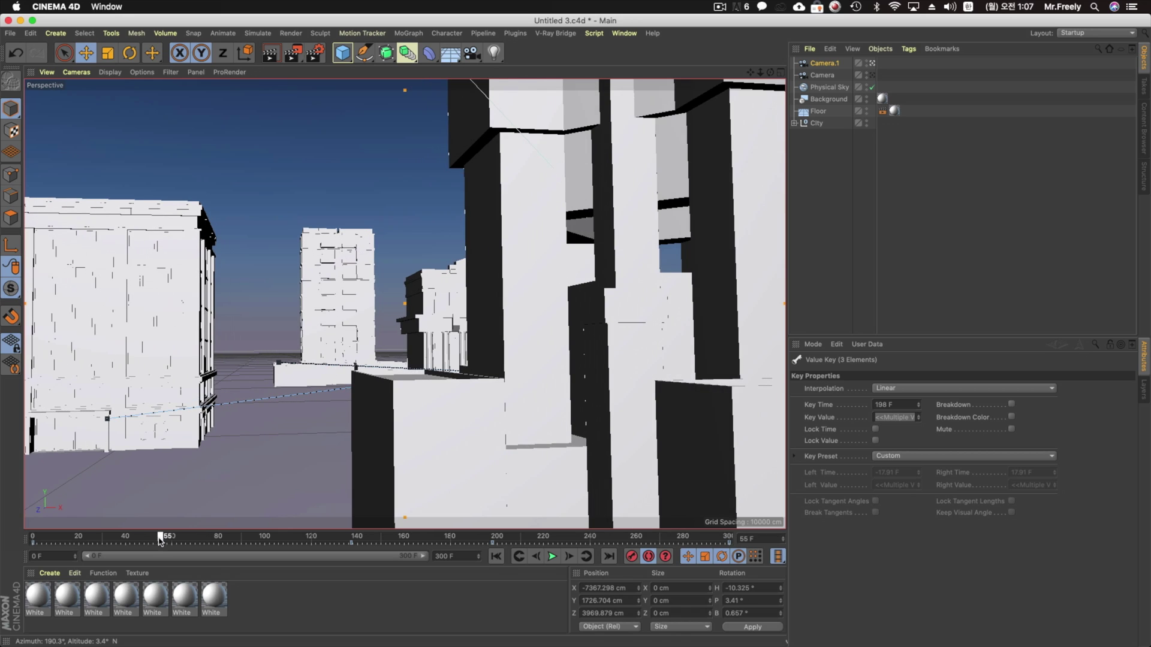
click(825, 64)
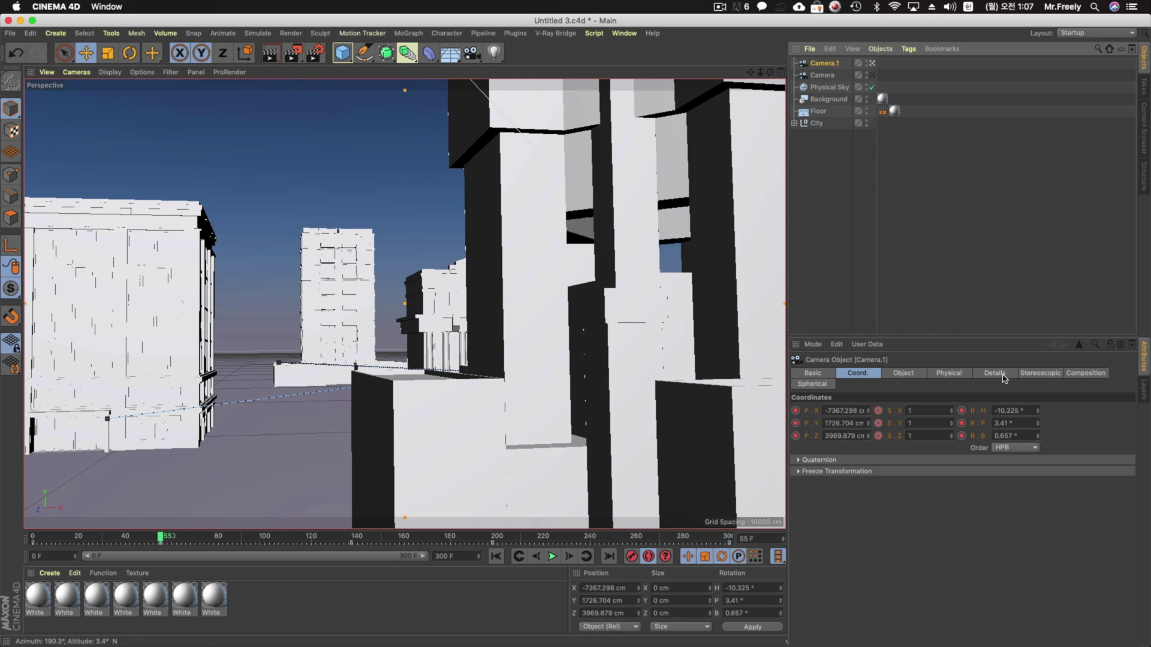
click(1037, 438)
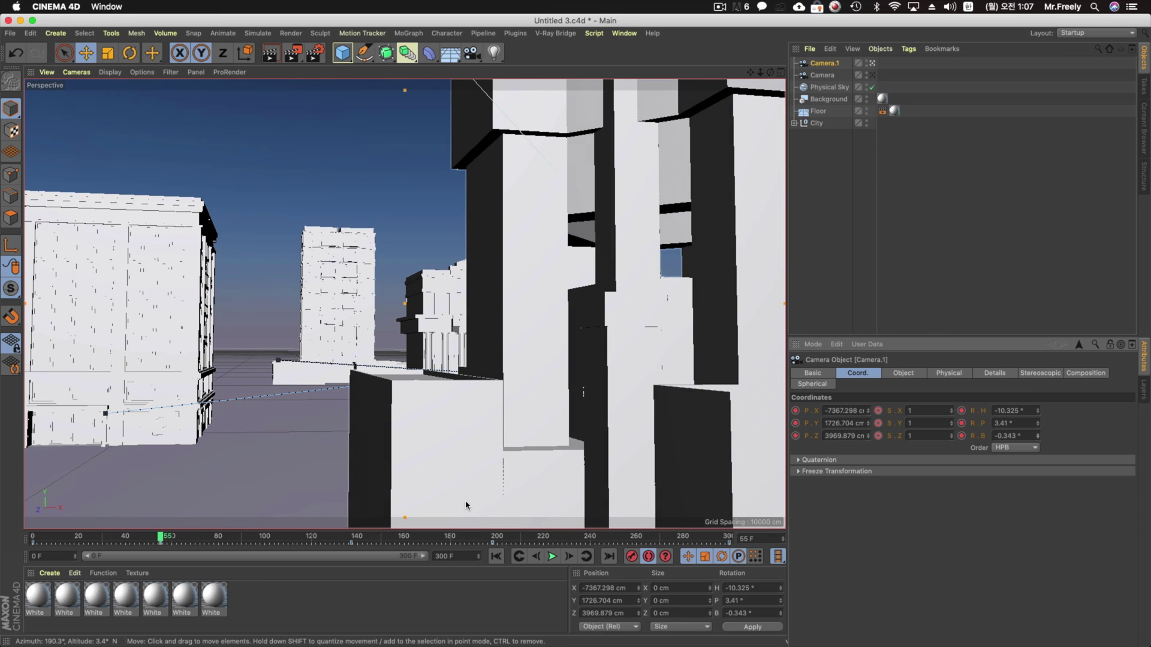
Step: Check the second camera's view at frames 137, 198 and 300, and play back the whole animation
click(358, 537)
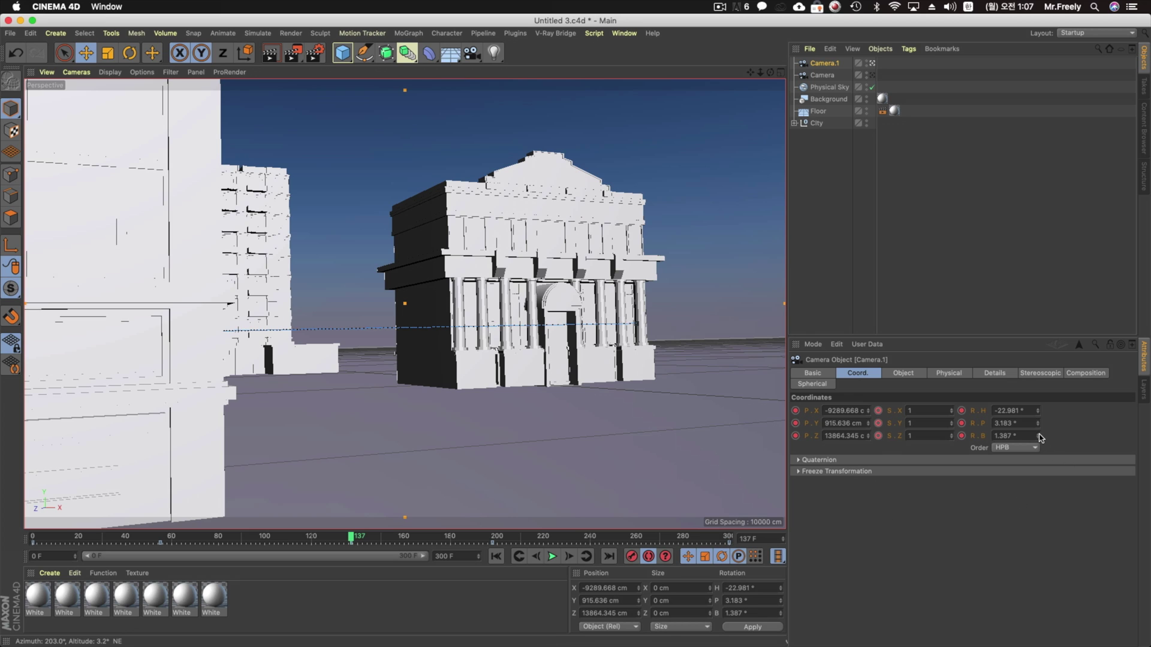
click(497, 540)
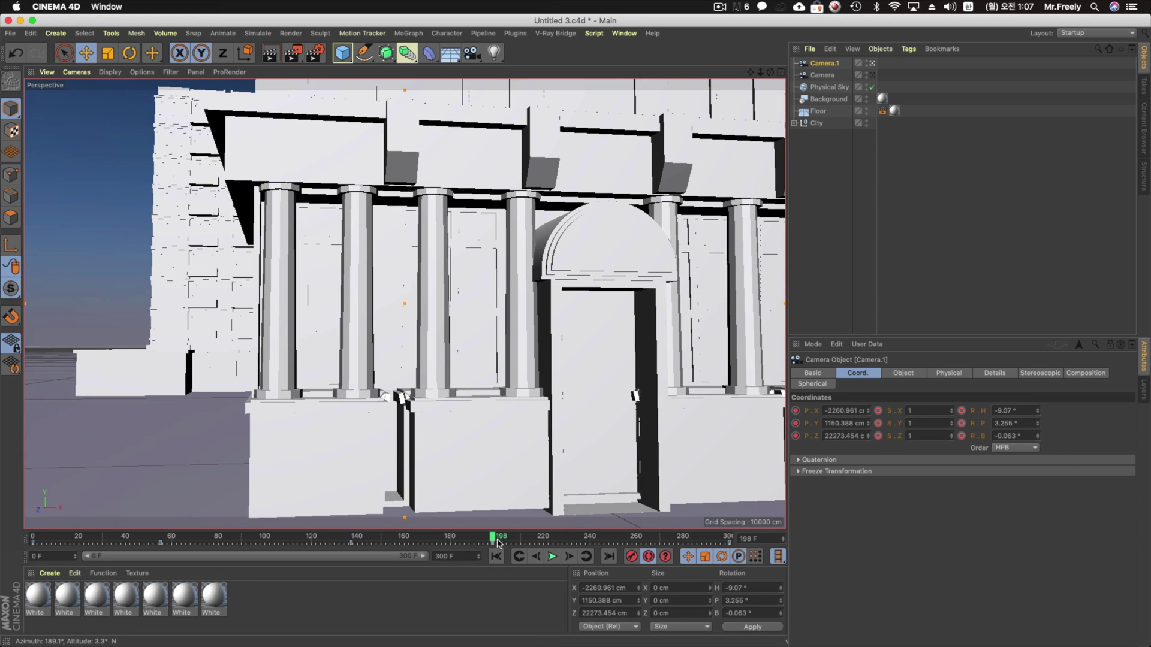
drag(653, 539, 783, 541)
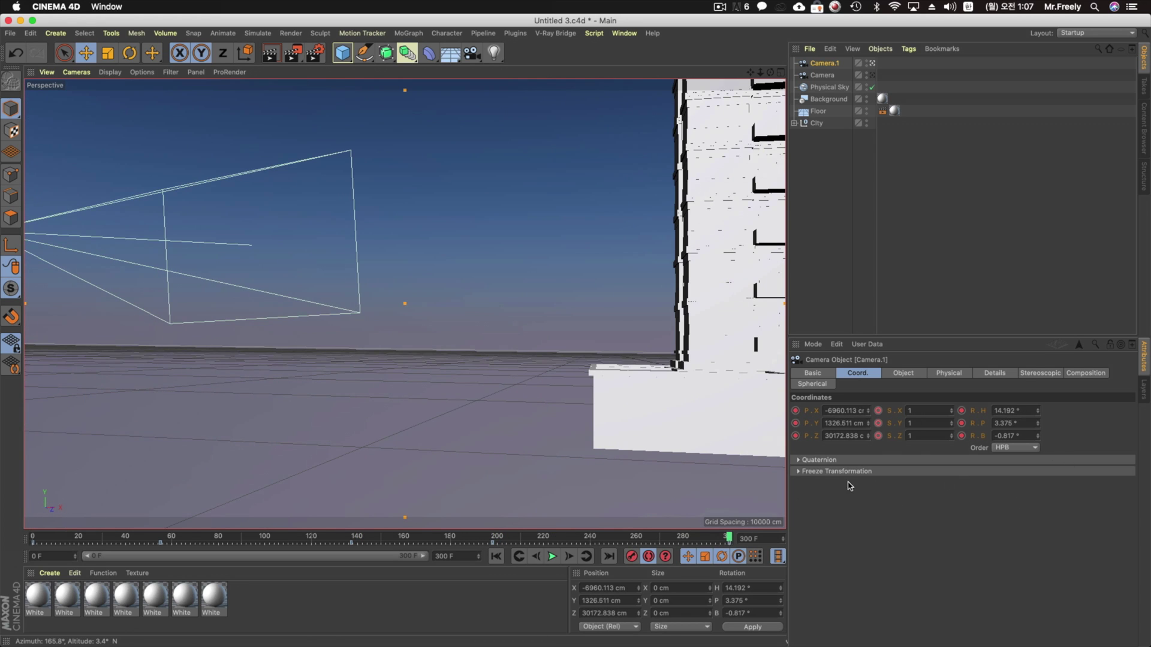
click(551, 557)
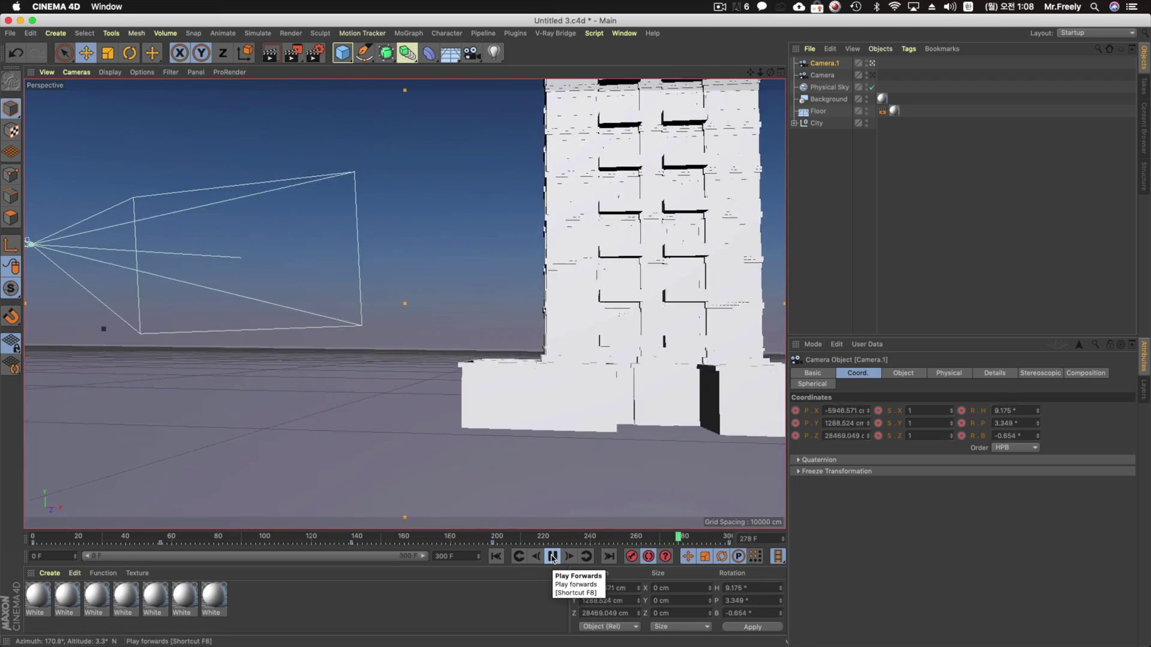
click(552, 556)
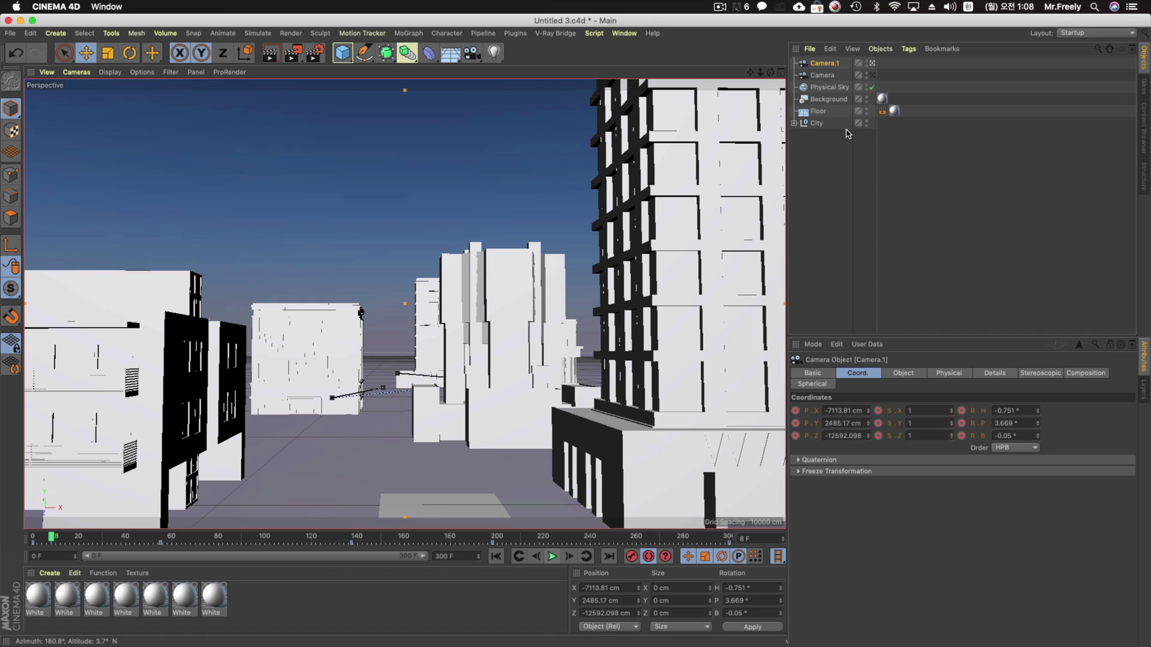
Step: Rename the second camera as Camera Smooth Cam
double_click(833, 63)
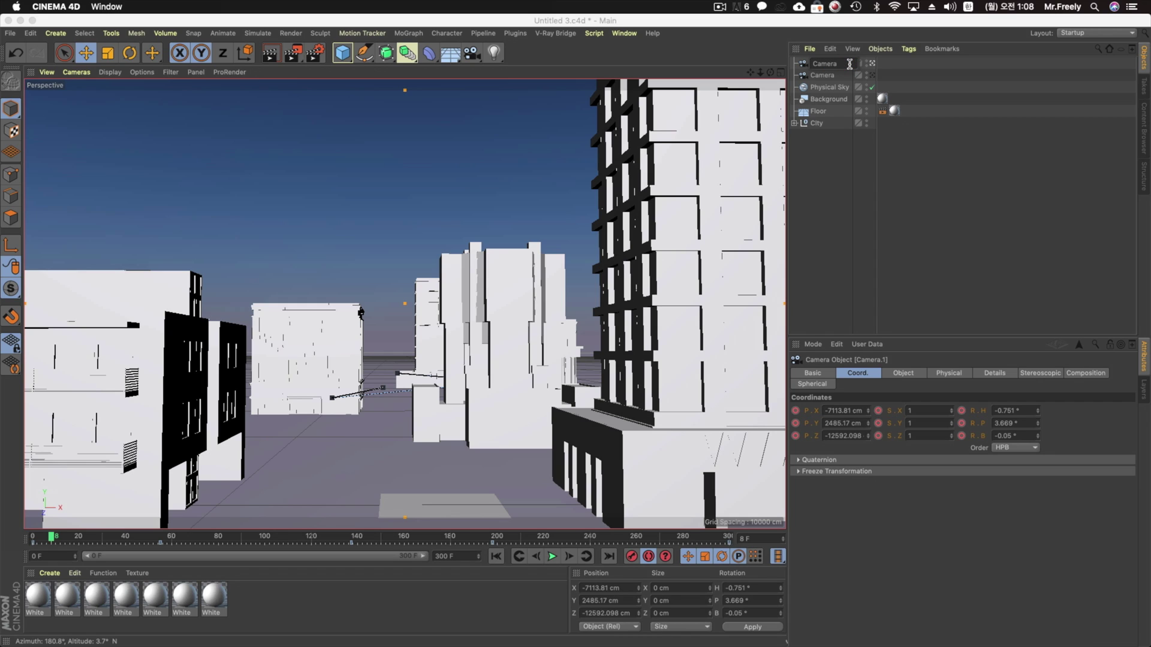
text(Camera Smooth Cam)
key(Return)
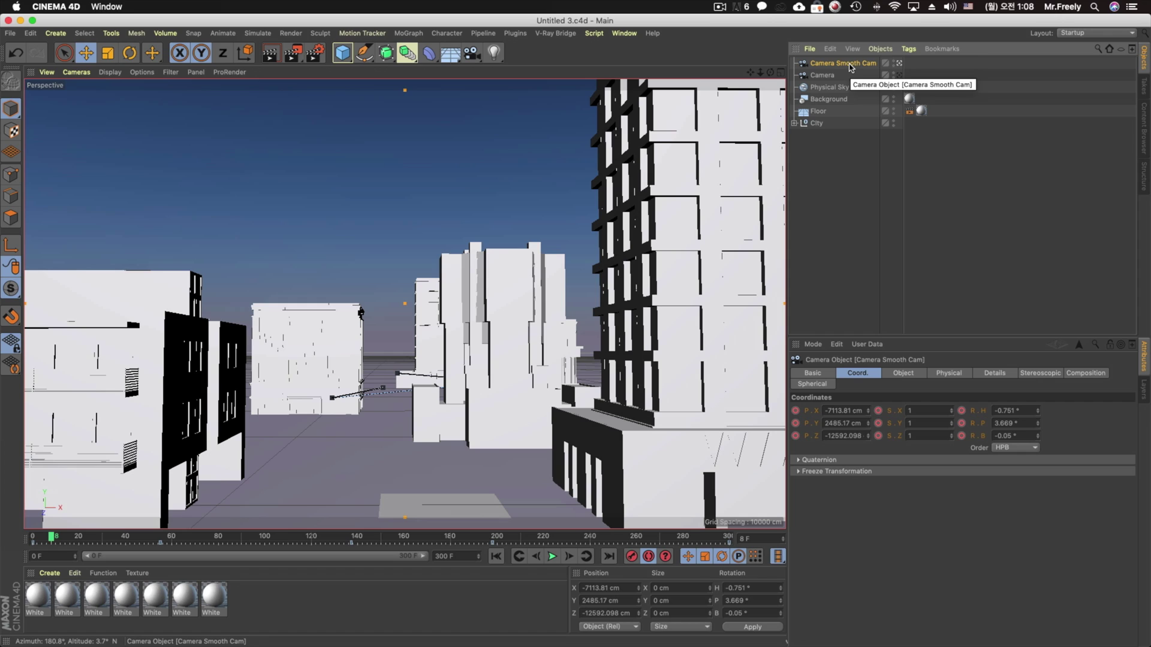
Step: Add an XPresso tag to Camera Smooth Cam and place its editor window over the viewport
click(822, 75)
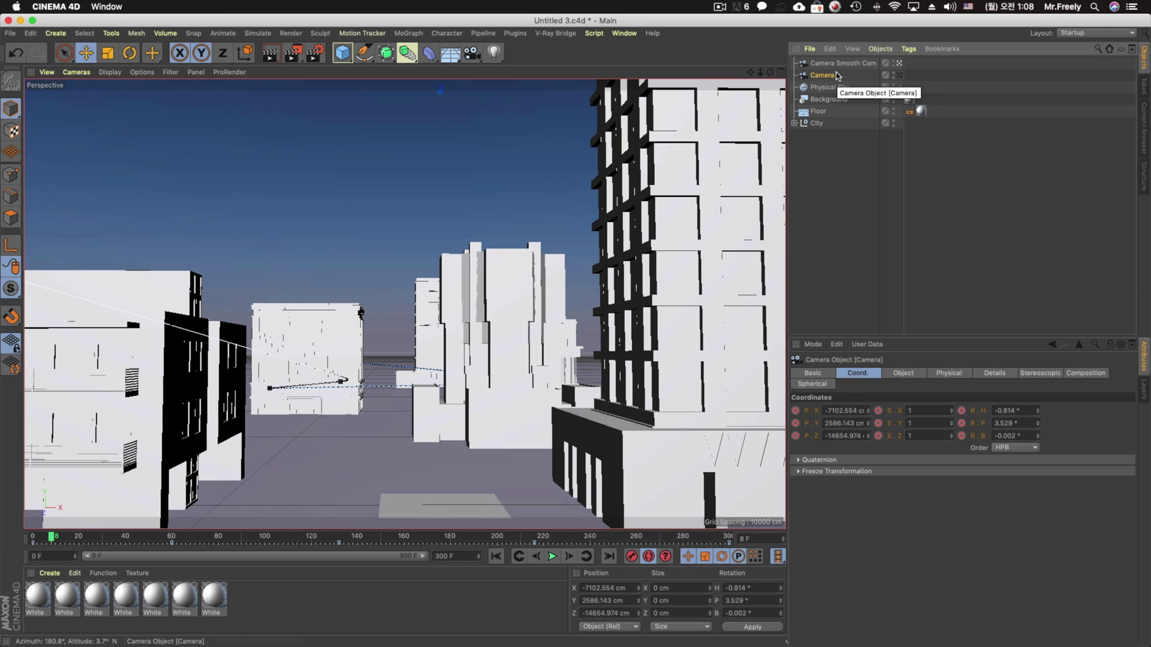
right_click(847, 64)
mouse_move(887, 71)
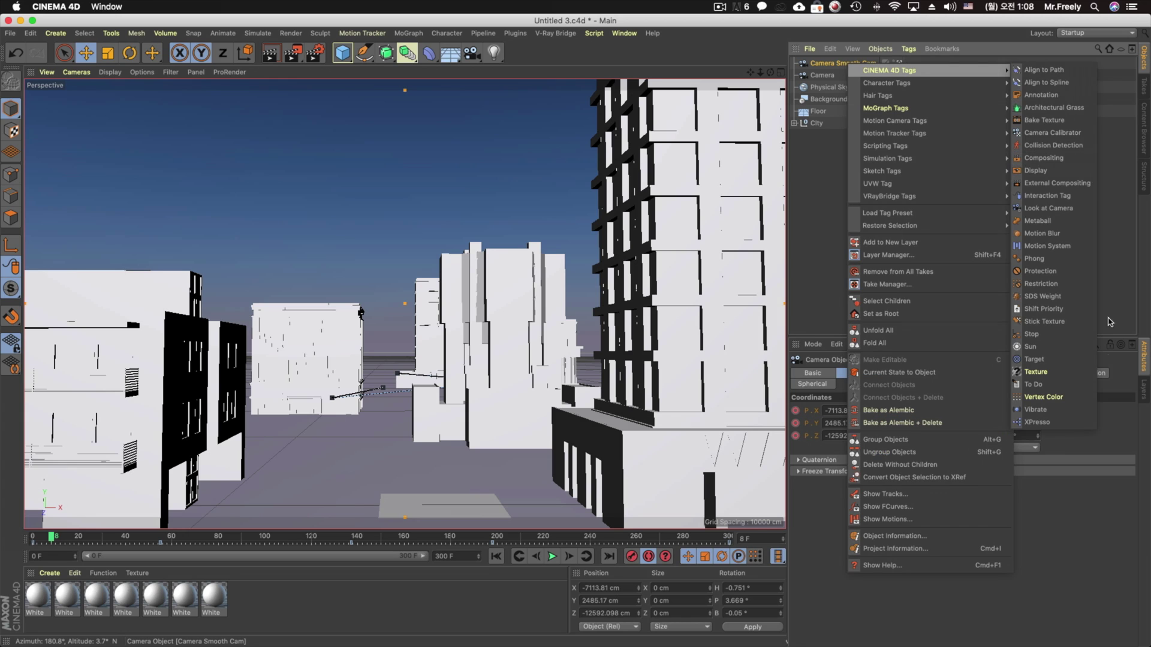
click(1055, 423)
drag(818, 321, 393, 185)
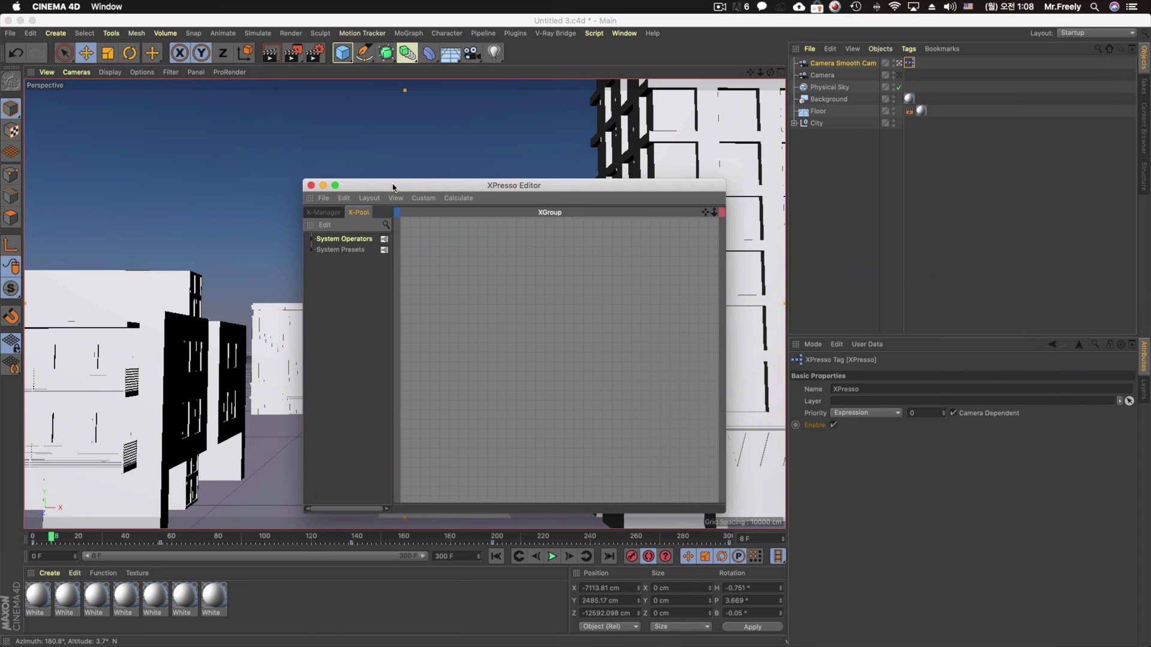
Step: Add a MoGraph Delay effector to the scene and rename it Camera Delay
click(408, 34)
mouse_move(420, 51)
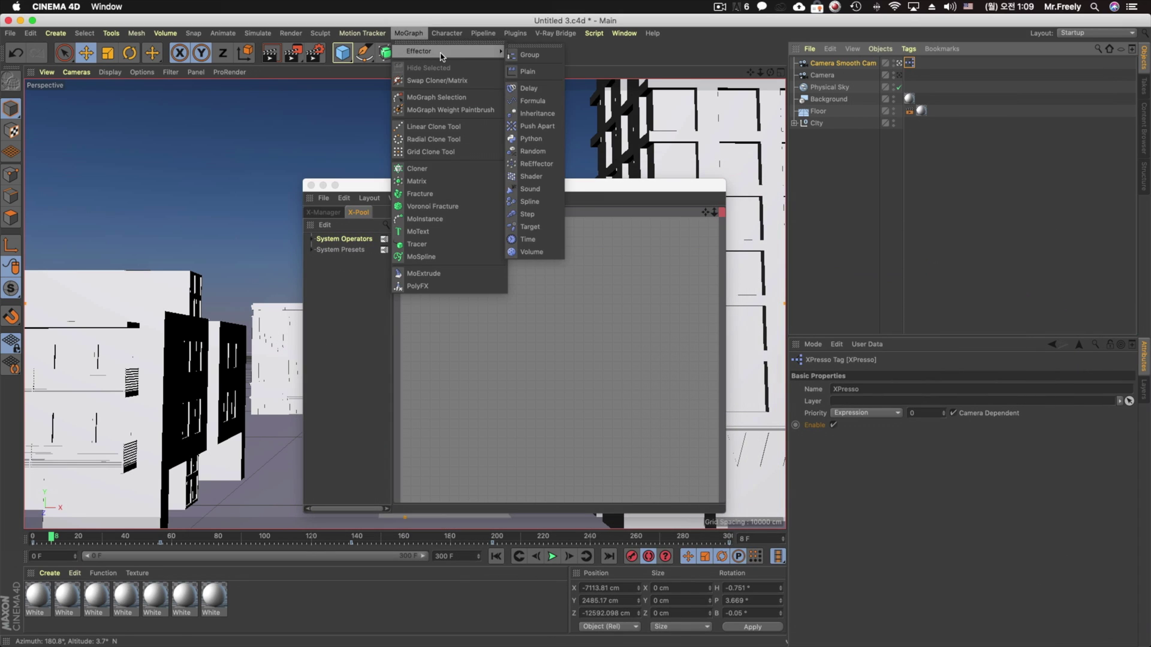
click(534, 89)
double_click(818, 62)
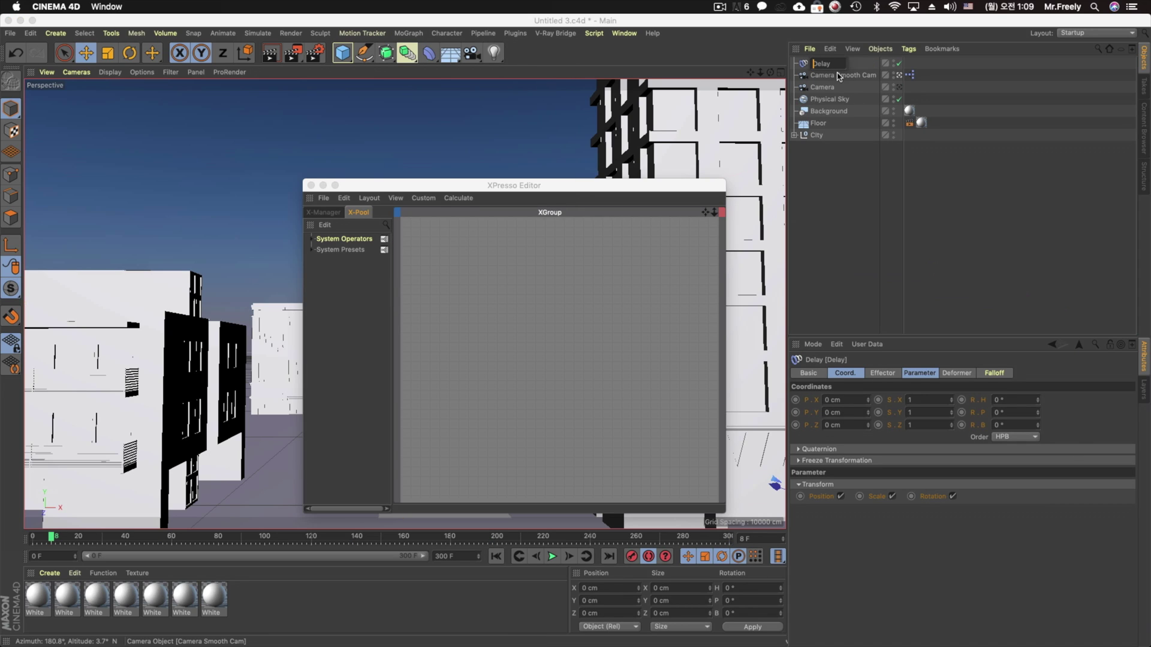
text(Camera Delay)
key(Return)
Step: Add a Camera Delay node to the XPresso graph and a Motion Graphics Sample node beside it
drag(832, 63, 476, 344)
drag(445, 266, 473, 280)
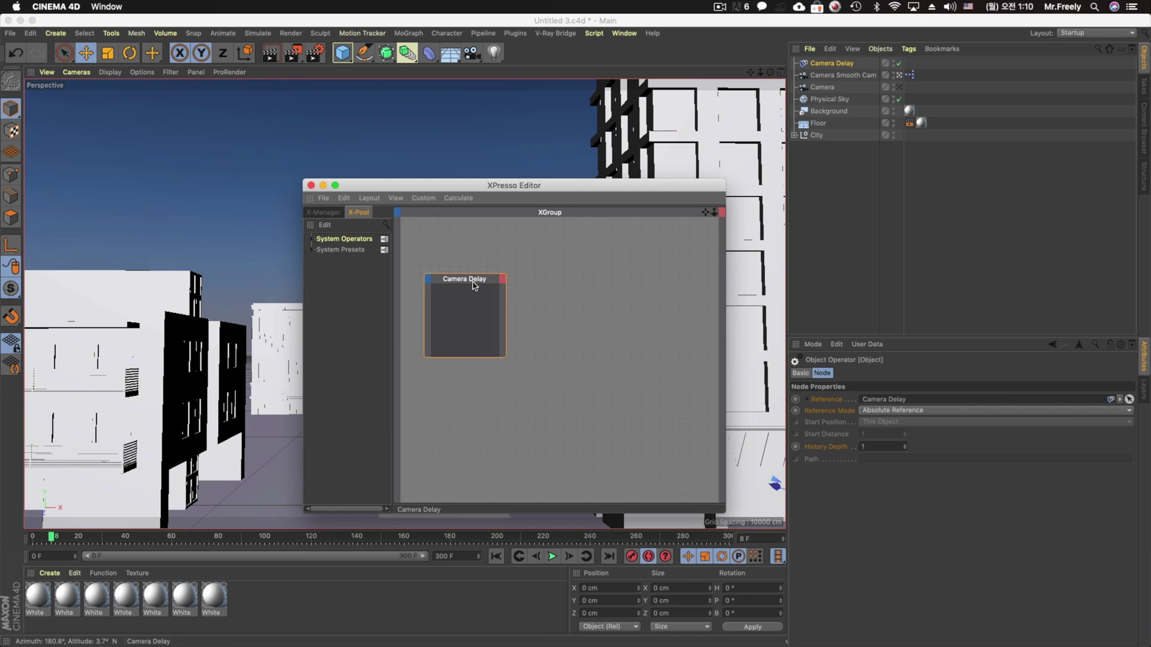
right_click(530, 290)
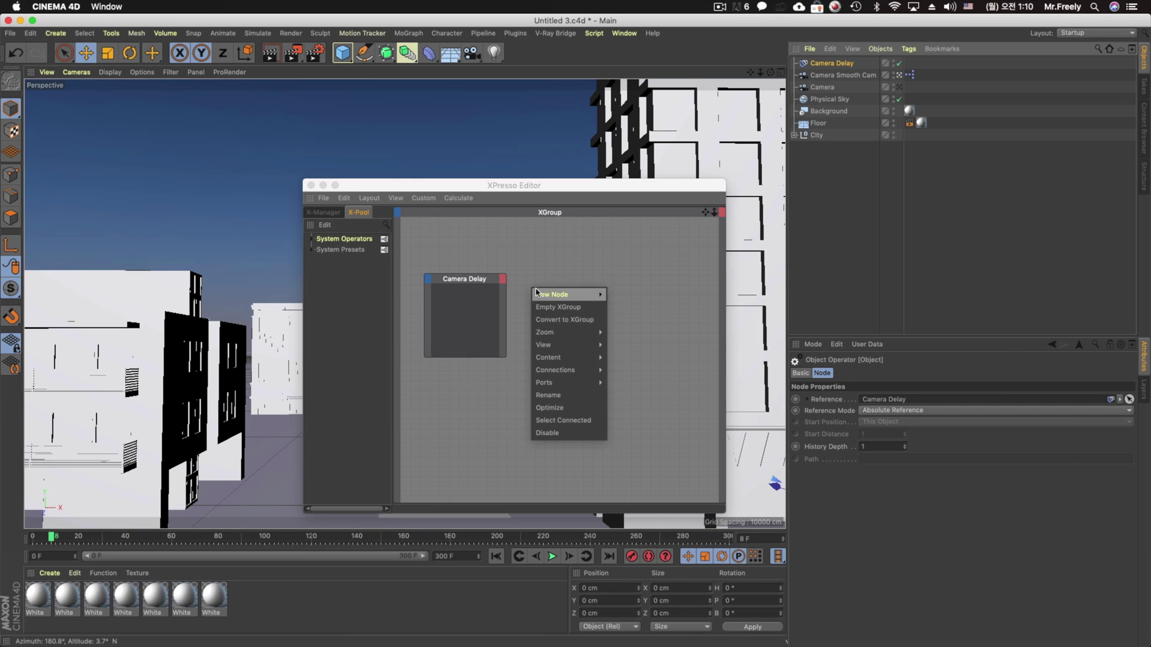
mouse_move(566, 295)
mouse_move(634, 321)
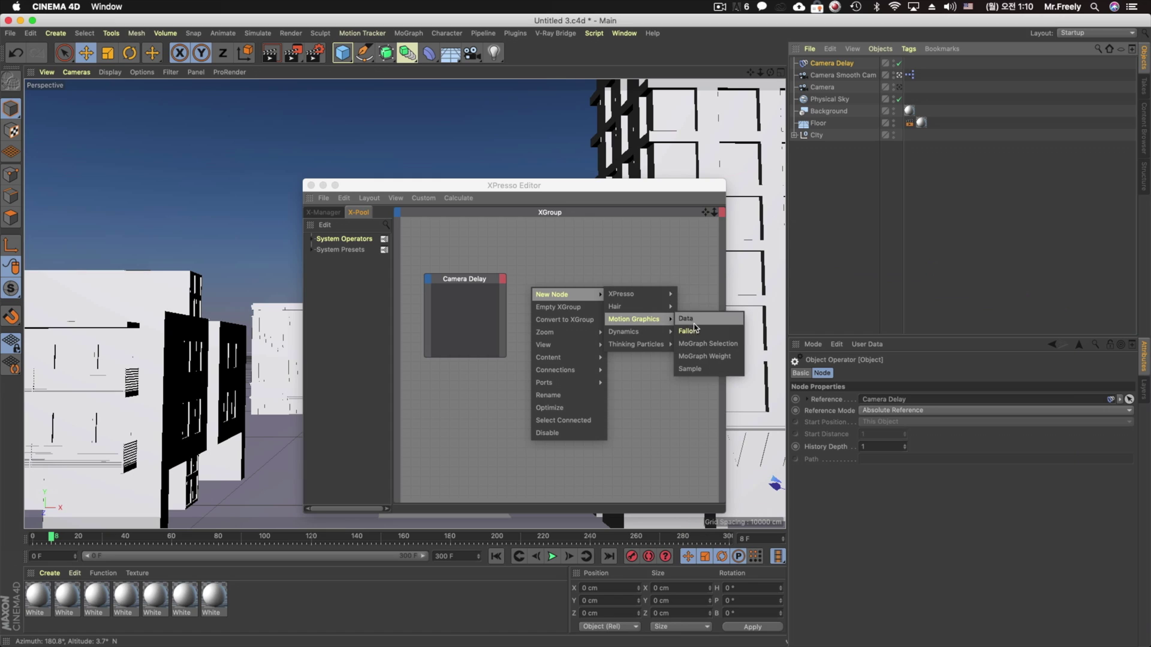
click(690, 369)
drag(536, 271, 600, 302)
Step: Give the Camera Delay node an Object output and connect it to the Sample node's Effector input
click(502, 282)
click(539, 373)
drag(545, 316, 592, 316)
Step: Add a Camera Smooth Cam node below the Camera Delay node and select the Sample node
drag(830, 80, 475, 450)
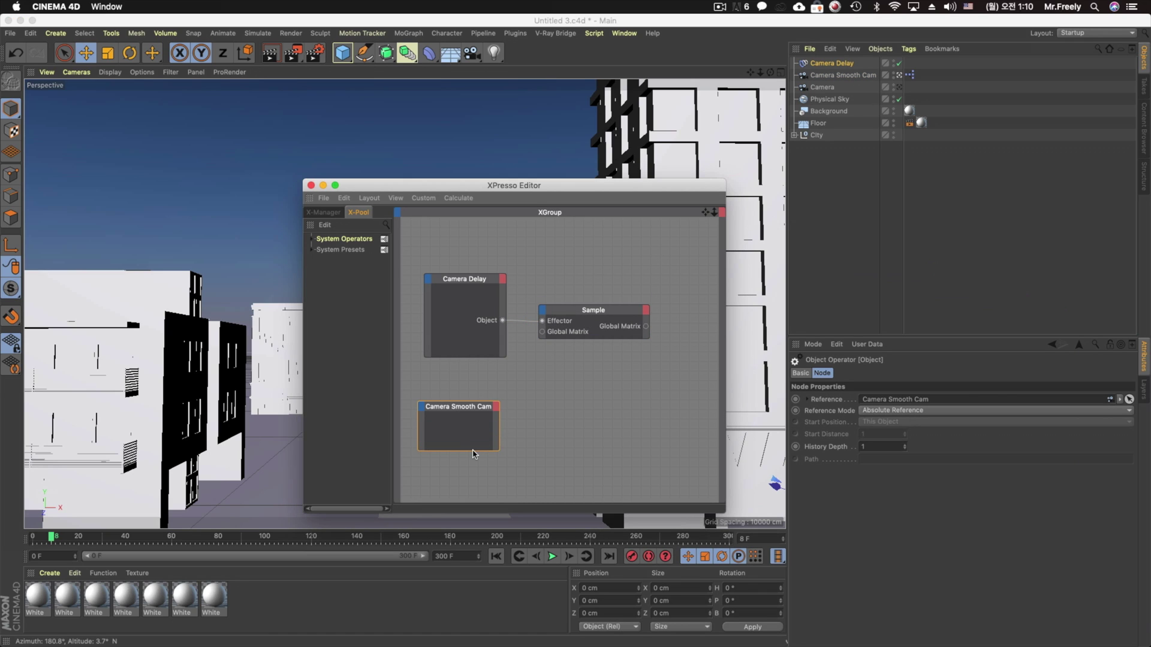
click(593, 331)
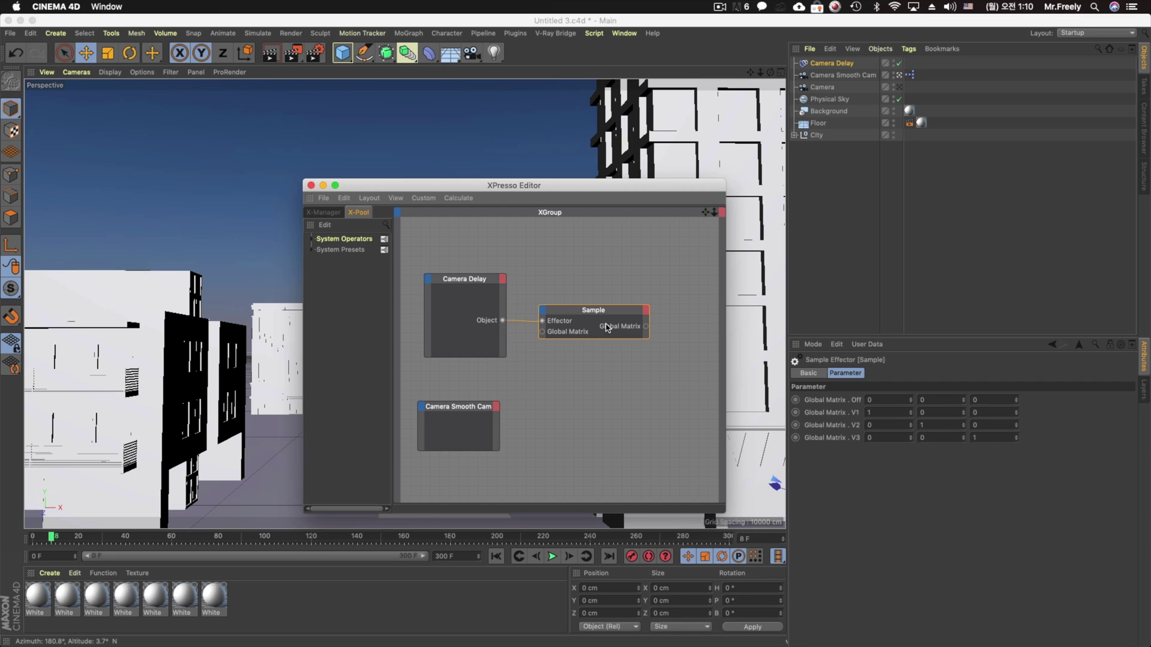
Step: Examine the Camera Delay effector's Strength and Mode settings and select the Camera Smooth Cam node in the XPresso graph
click(457, 309)
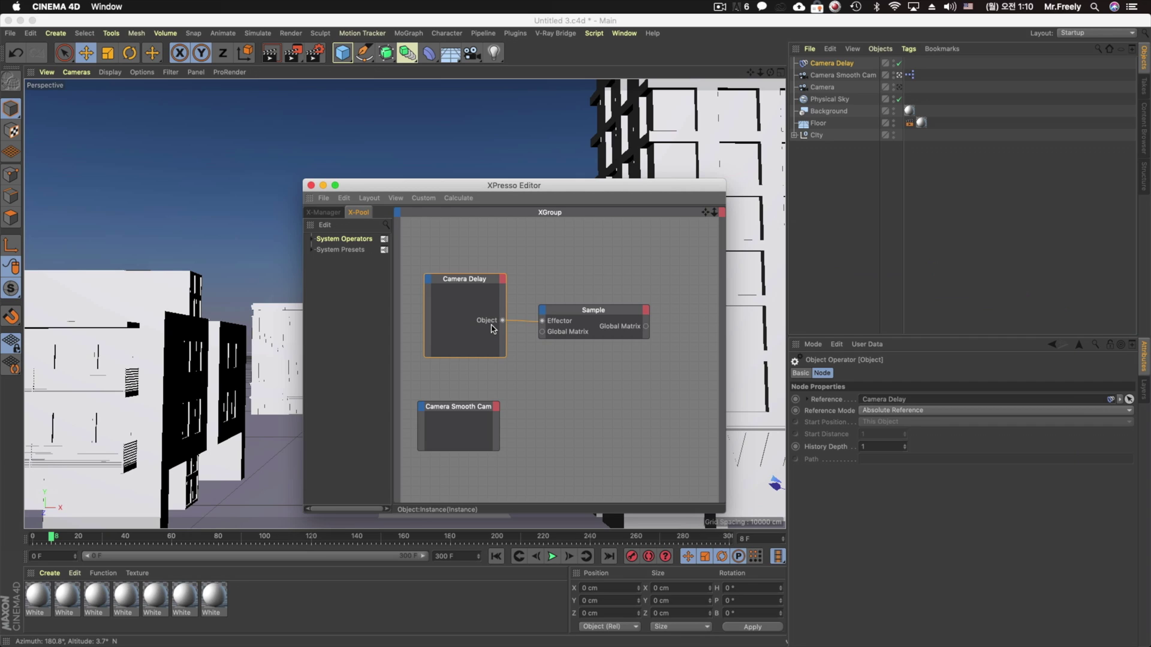
click(822, 65)
click(883, 374)
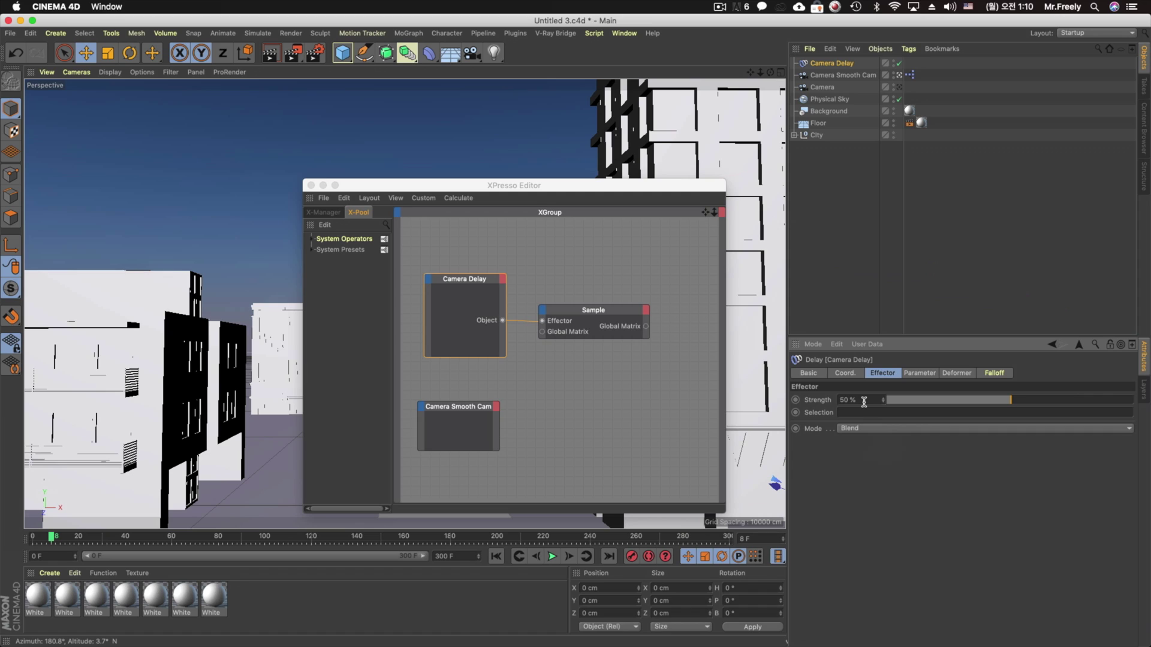
click(454, 416)
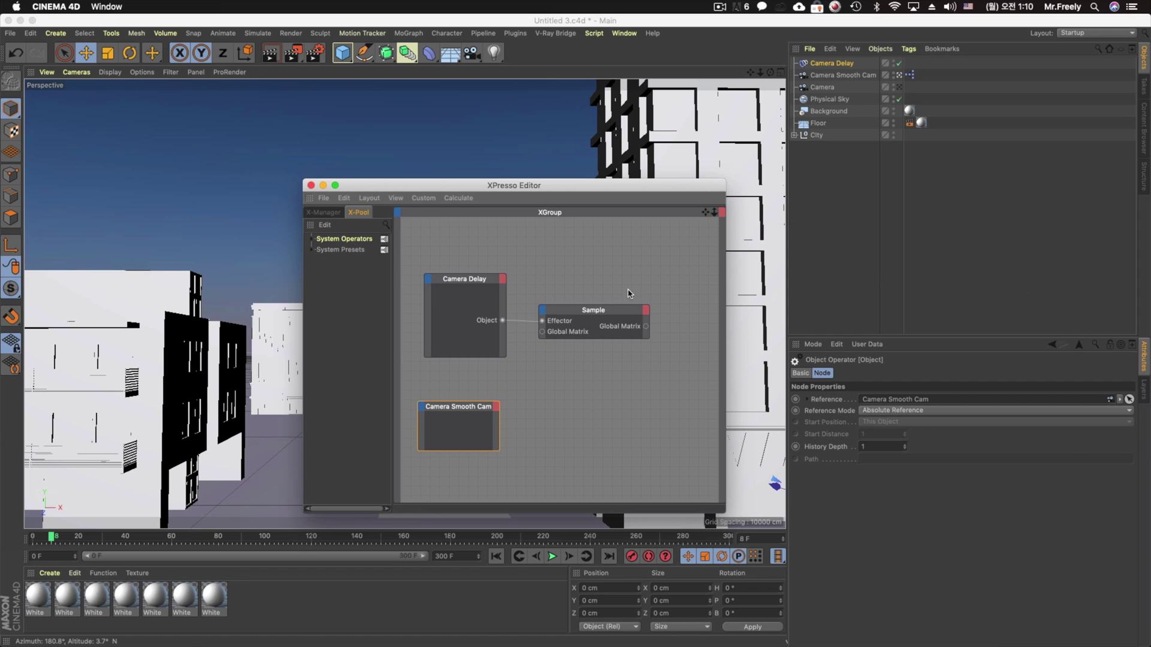
Step: Add a second Camera Smooth Cam node on the output side of the Sample node and widen the XPresso Editor around it
click(839, 76)
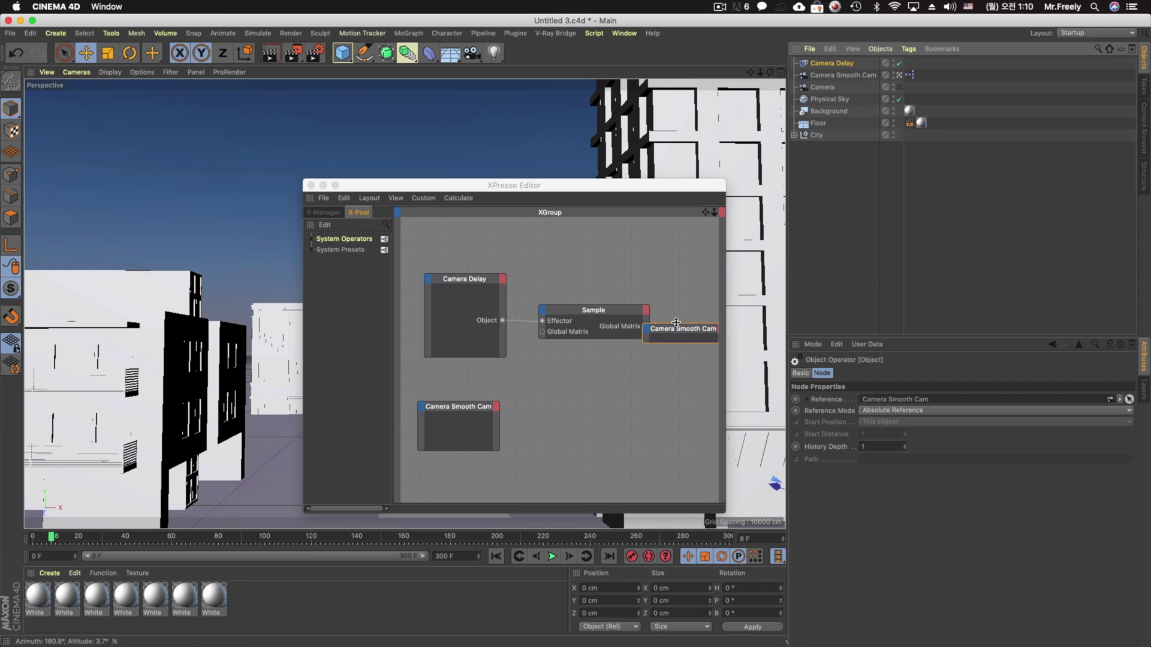
drag(673, 342, 829, 387)
drag(755, 333, 773, 337)
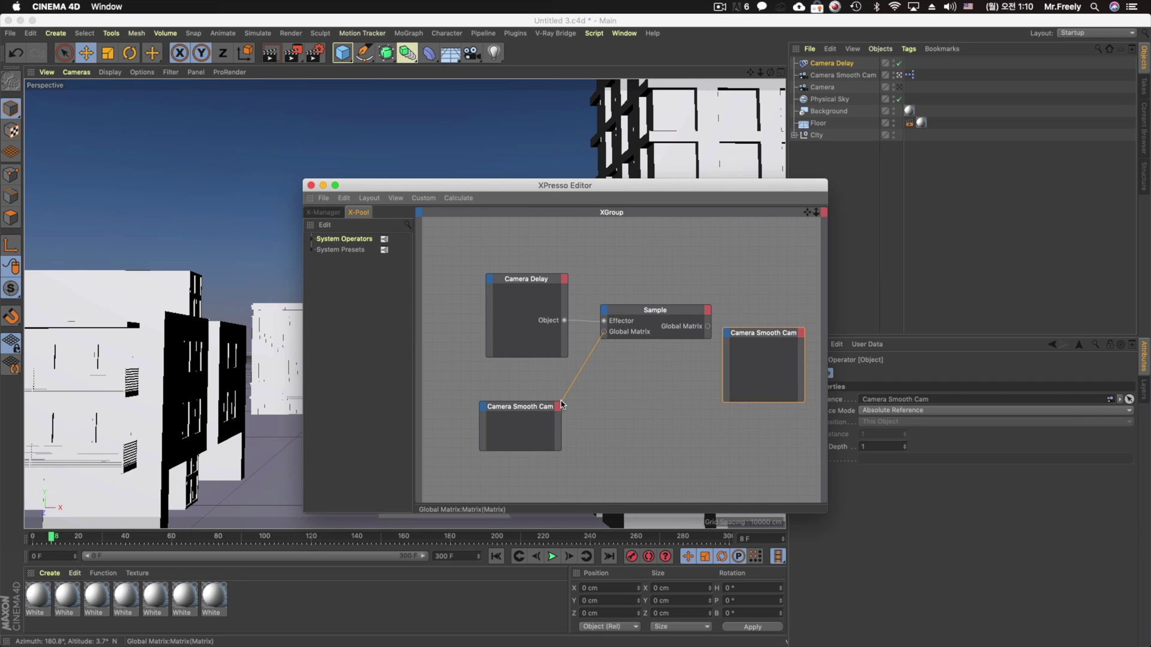
Step: Wire the first Camera Smooth Cam's Global Matrix into the Sample node, and the Sample's Global Matrix output into the second Camera Smooth Cam
click(559, 407)
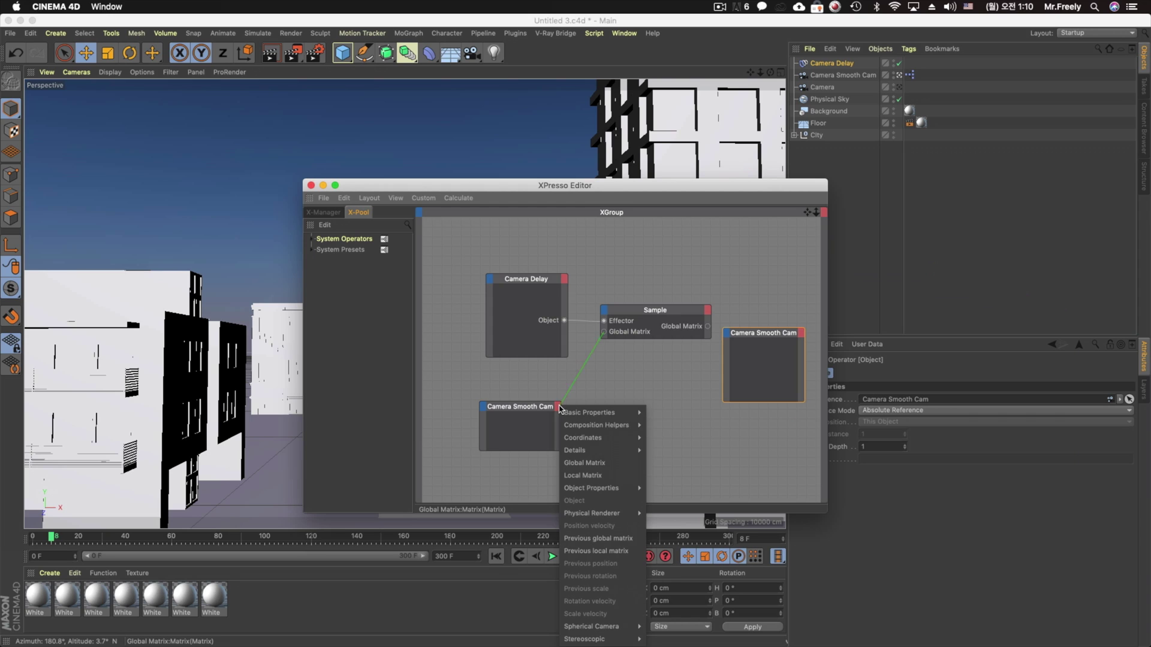
click(599, 462)
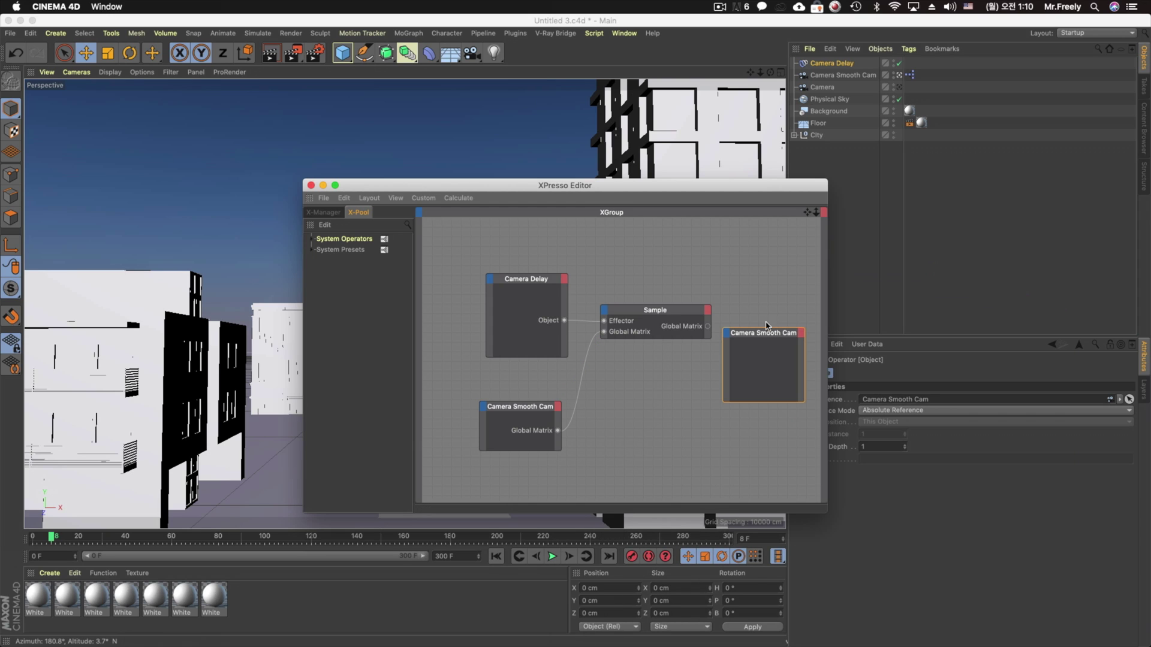
drag(713, 329, 728, 335)
click(757, 391)
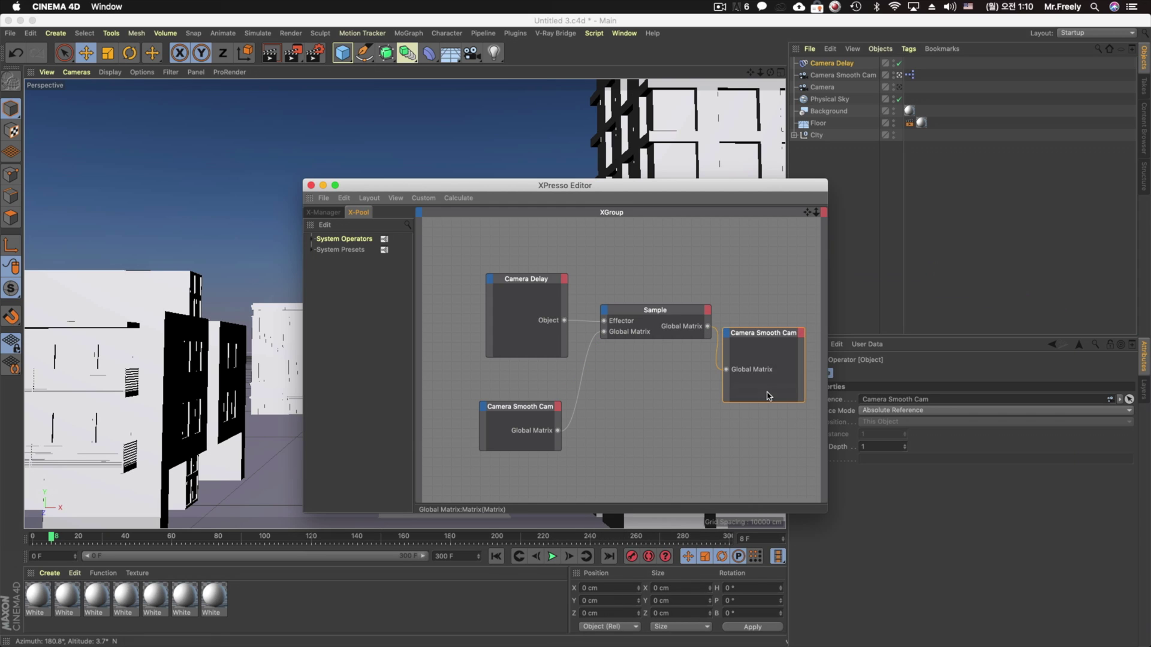
Step: Move the XPresso Editor aside, select Camera Delay, and play the animation in the Top view and back in Perspective
drag(688, 179, 917, 525)
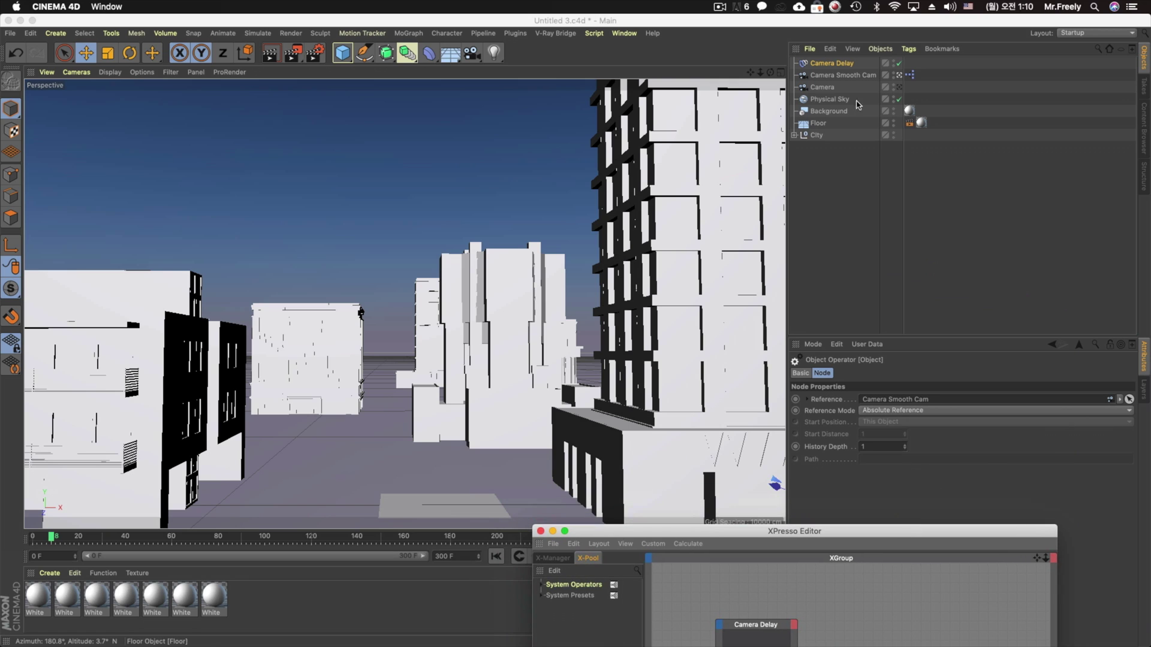
click(831, 64)
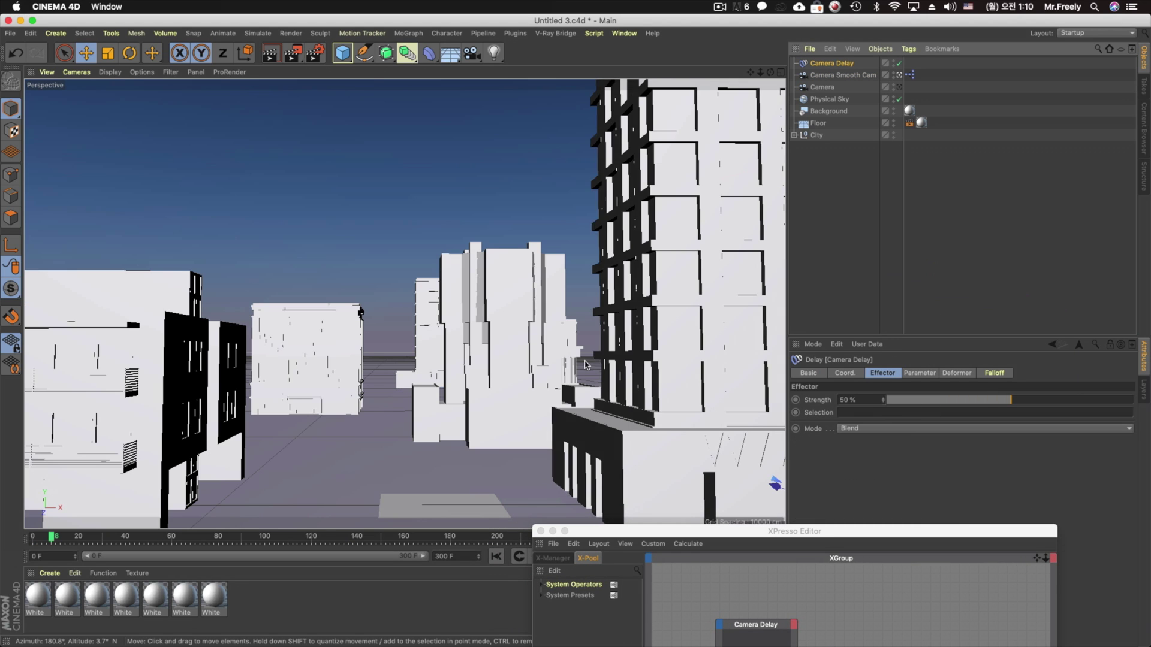
middle_click(585, 365)
middle_click(549, 225)
scroll(506, 383, down, 10)
scroll(511, 402, up, 5)
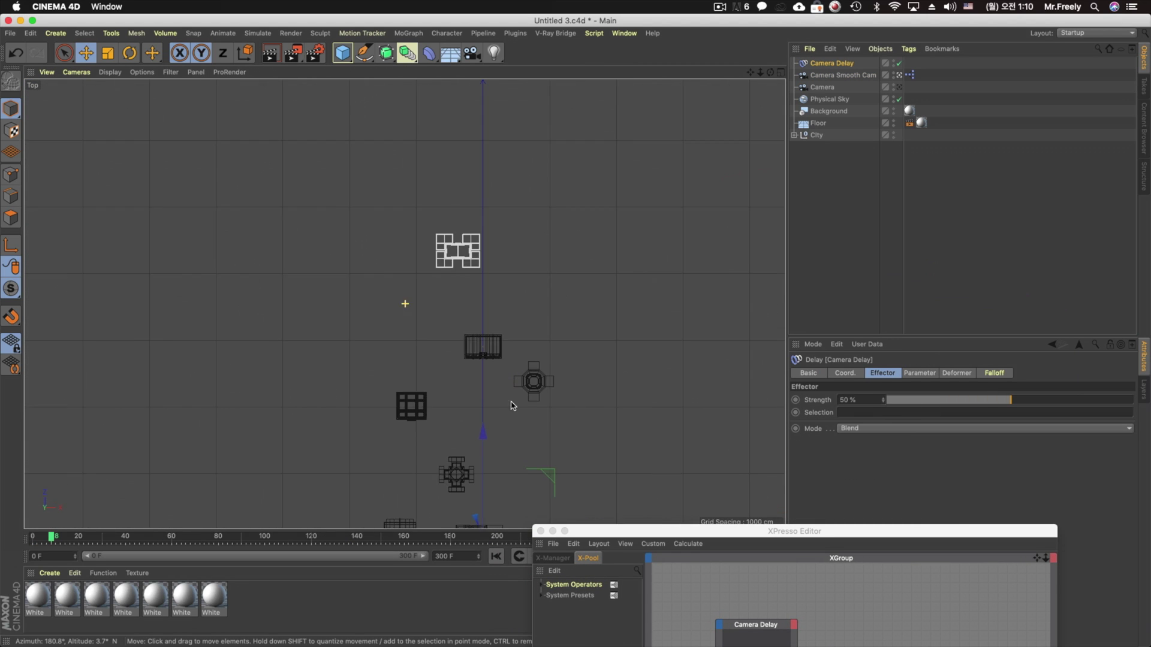
alt+middle_drag(511, 405, 497, 294)
scroll(497, 294, up, 2)
drag(570, 534, 664, 582)
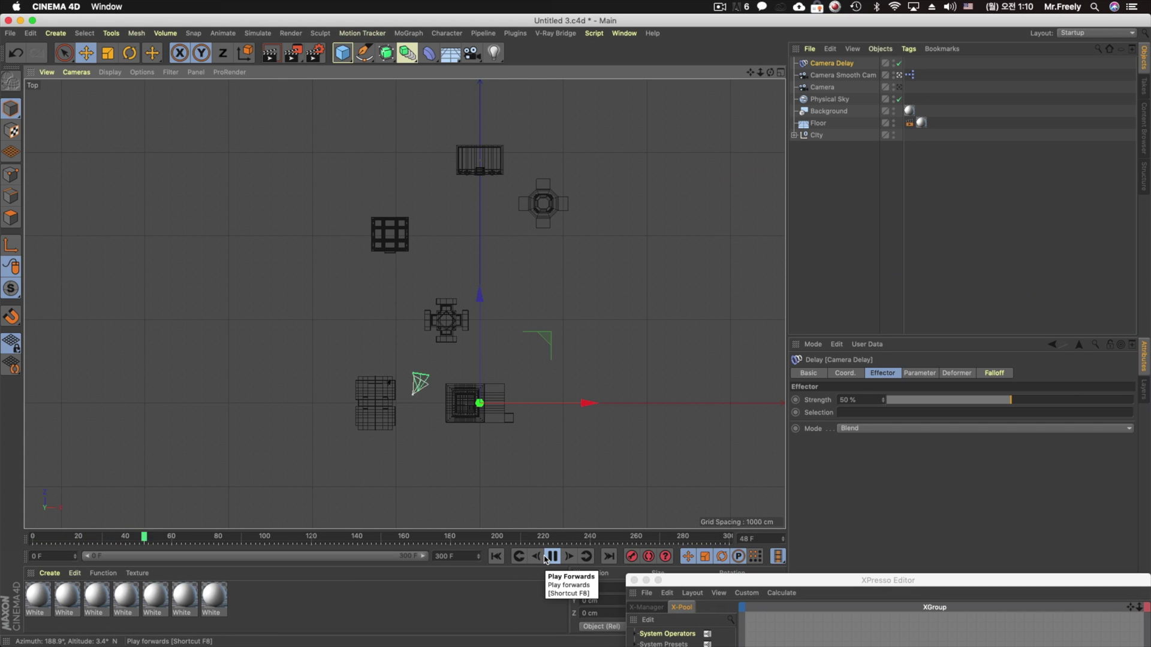
middle_click(528, 503)
middle_click(313, 246)
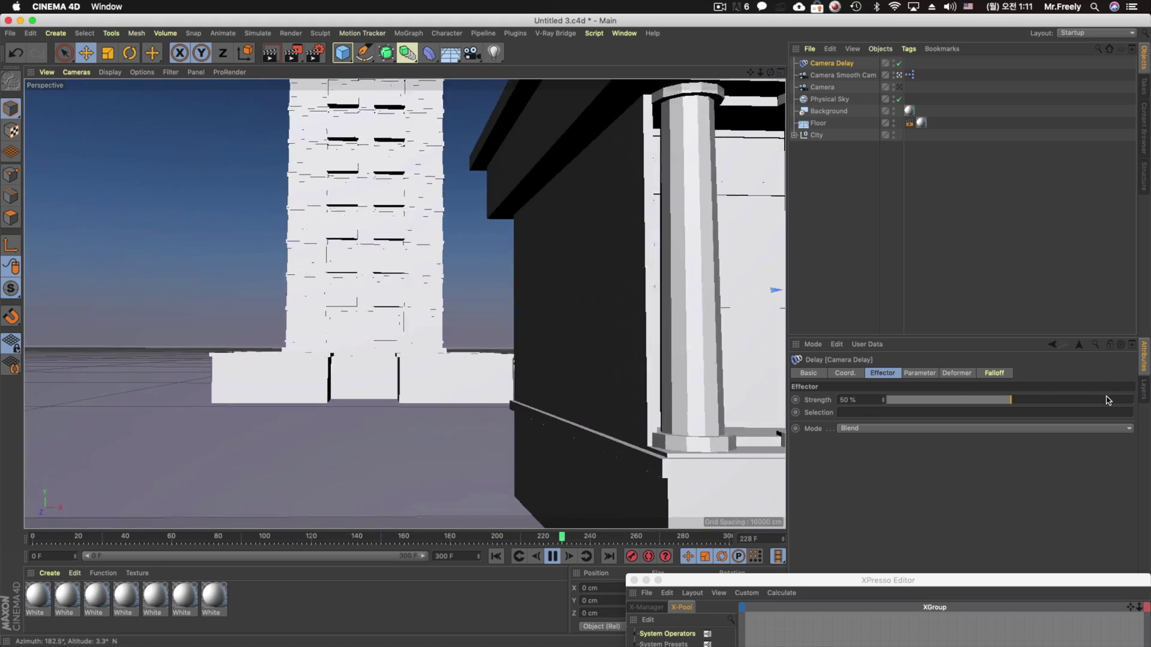
Step: Raise the Camera Delay's Strength to 89 %, replay from the start, and increase it further to 96 %
drag(1010, 400, 1107, 400)
click(495, 556)
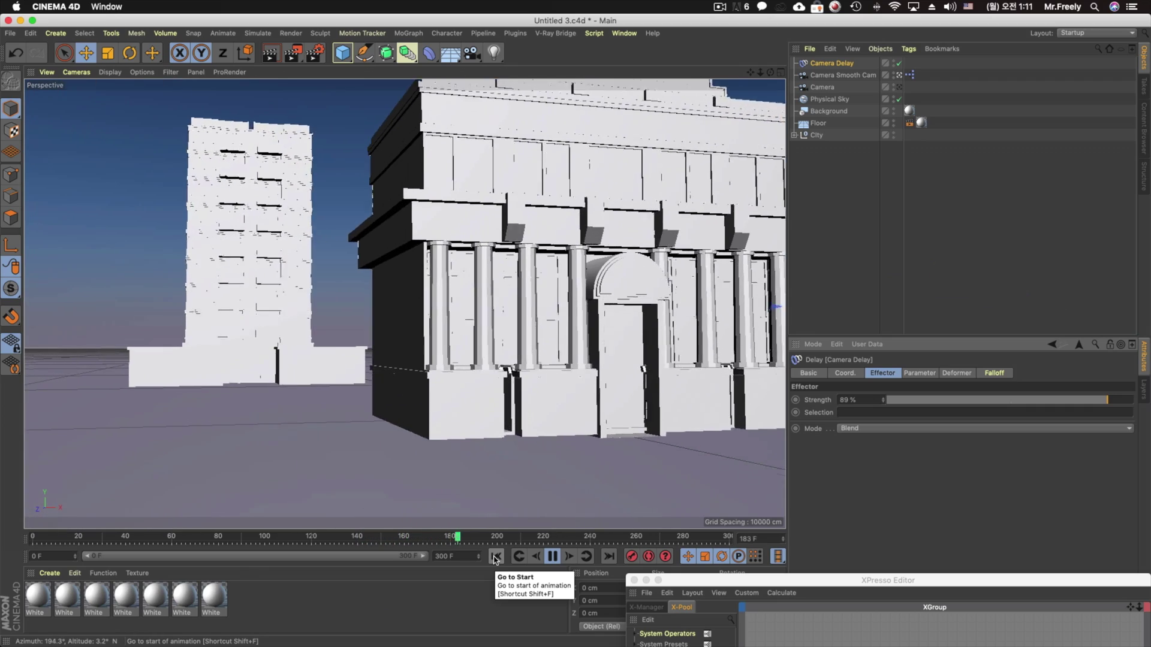
drag(1115, 402, 1123, 403)
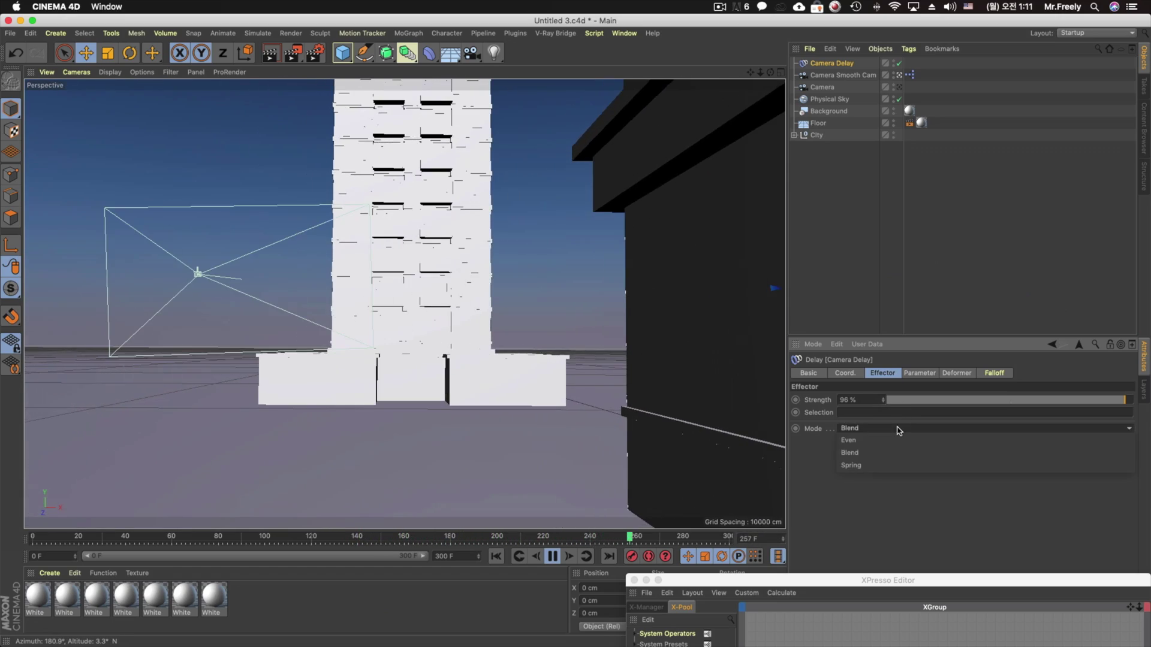
Step: Switch the Camera Delay's mode to Spring, lower its Strength to 61 %, and replay the animation from the start
click(895, 465)
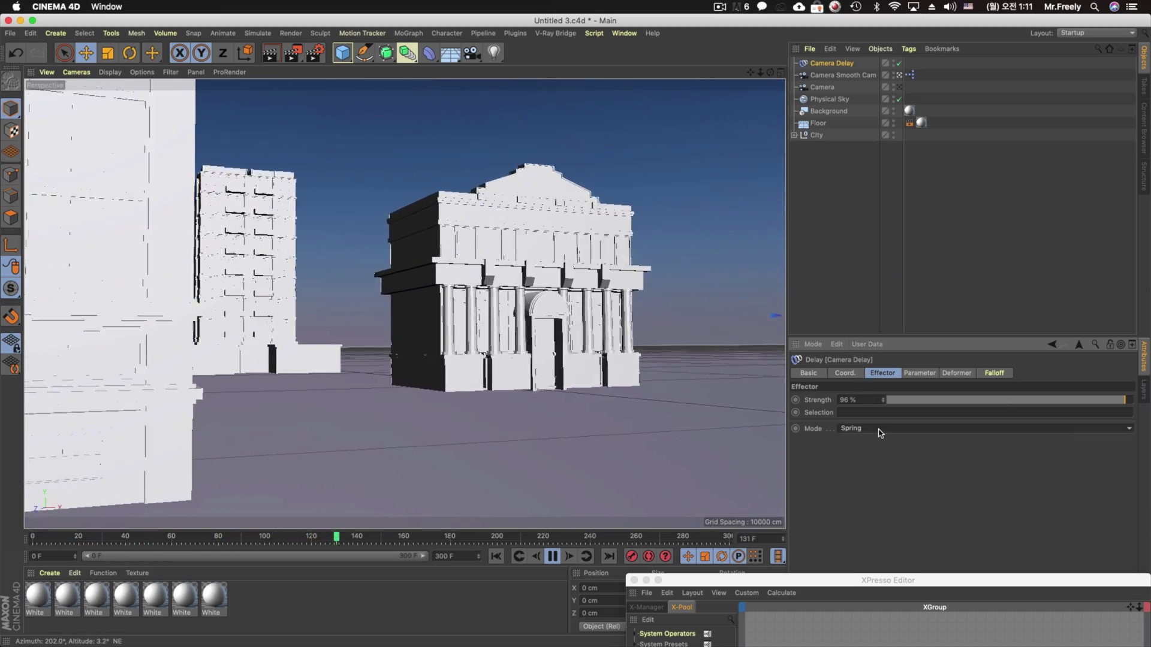
drag(1070, 401, 1039, 402)
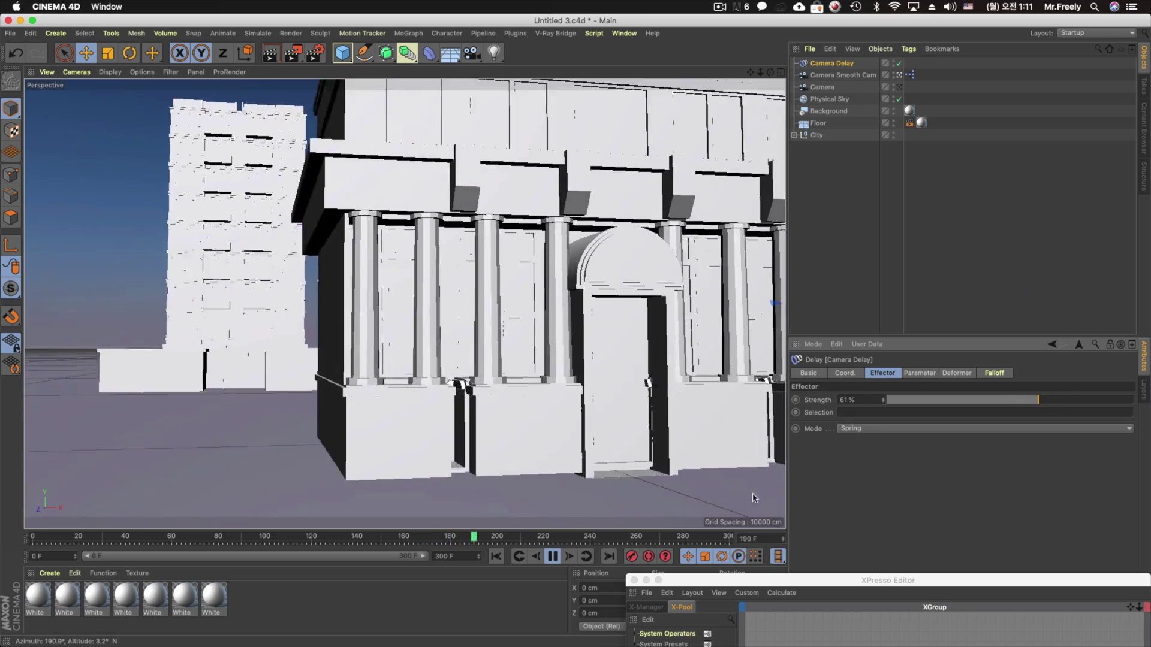
click(497, 557)
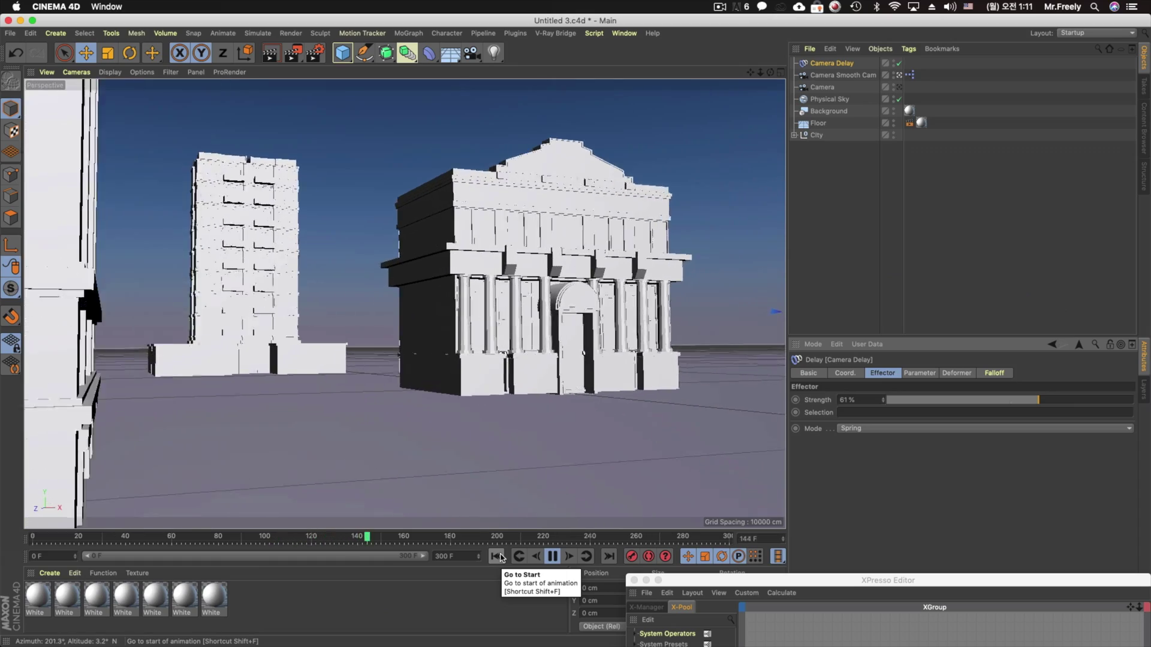
Step: Set the Camera Delay's Strength to 99 % and replay from the start with the effector switched off for comparison
drag(857, 400, 760, 407)
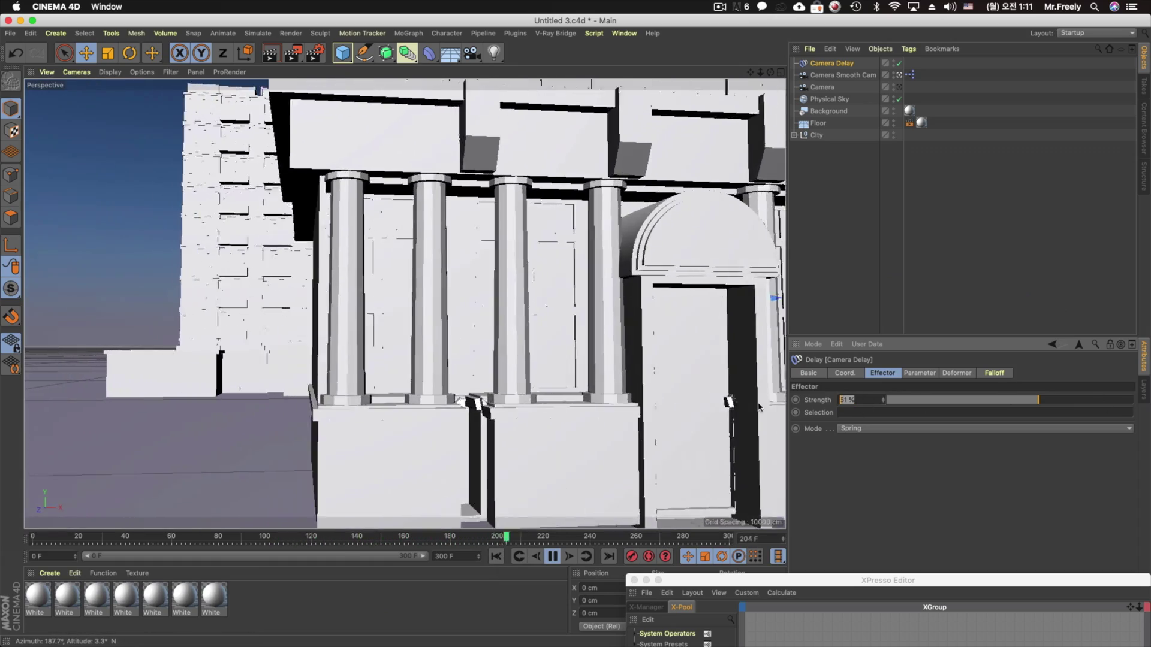
text(99)
key(Return)
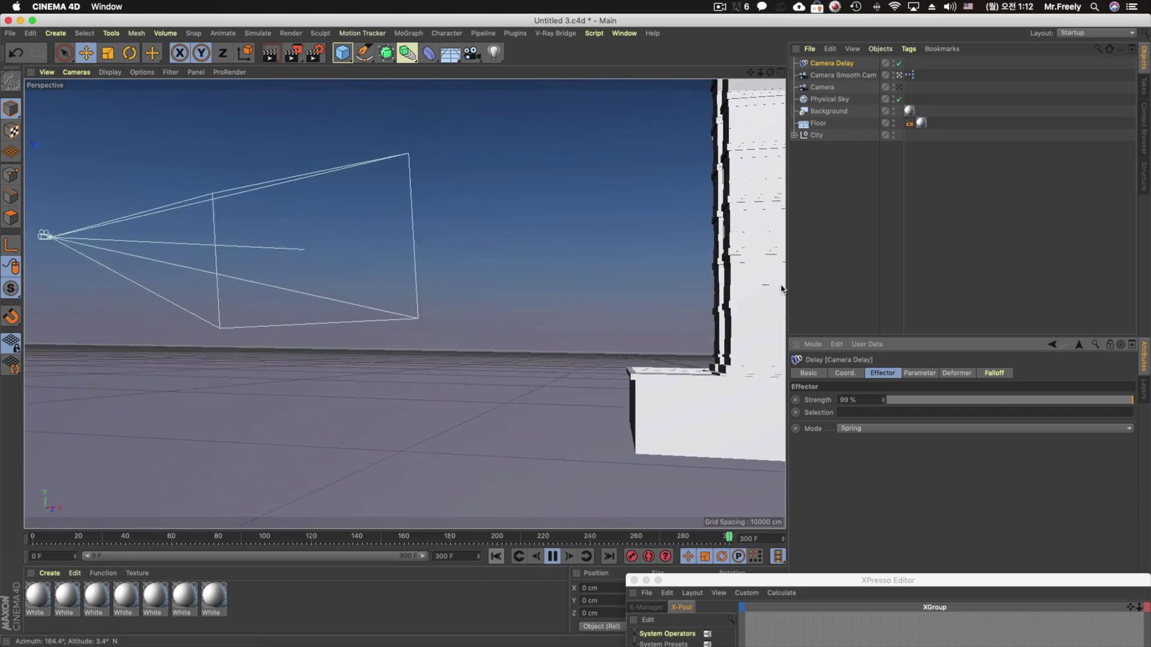
click(899, 63)
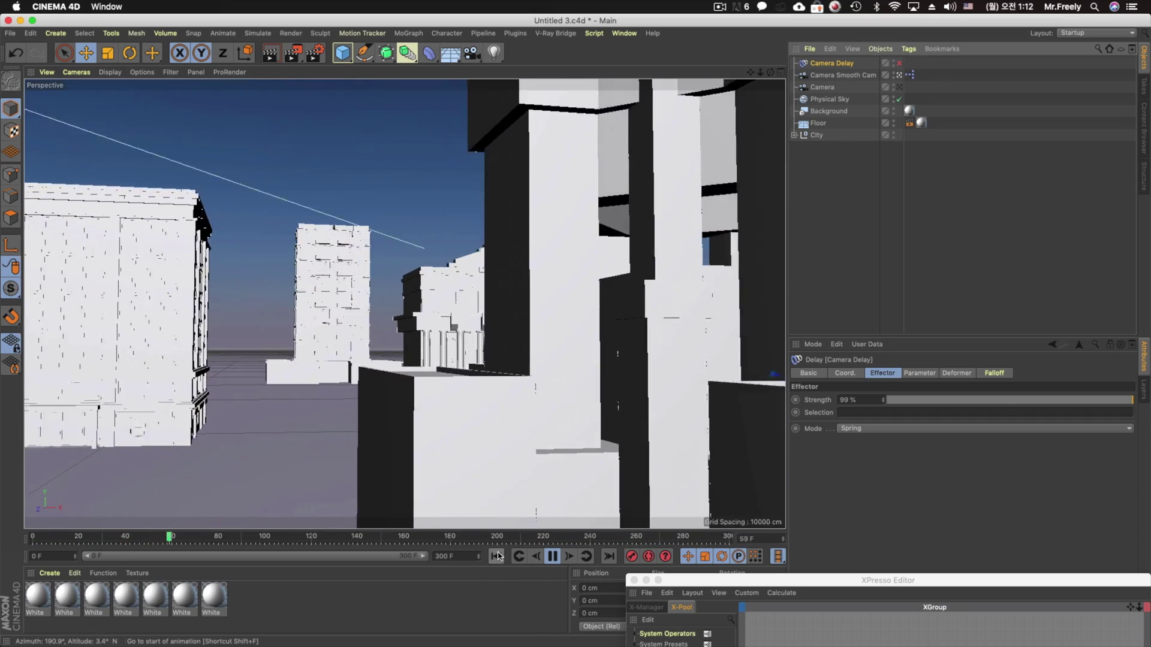
click(496, 558)
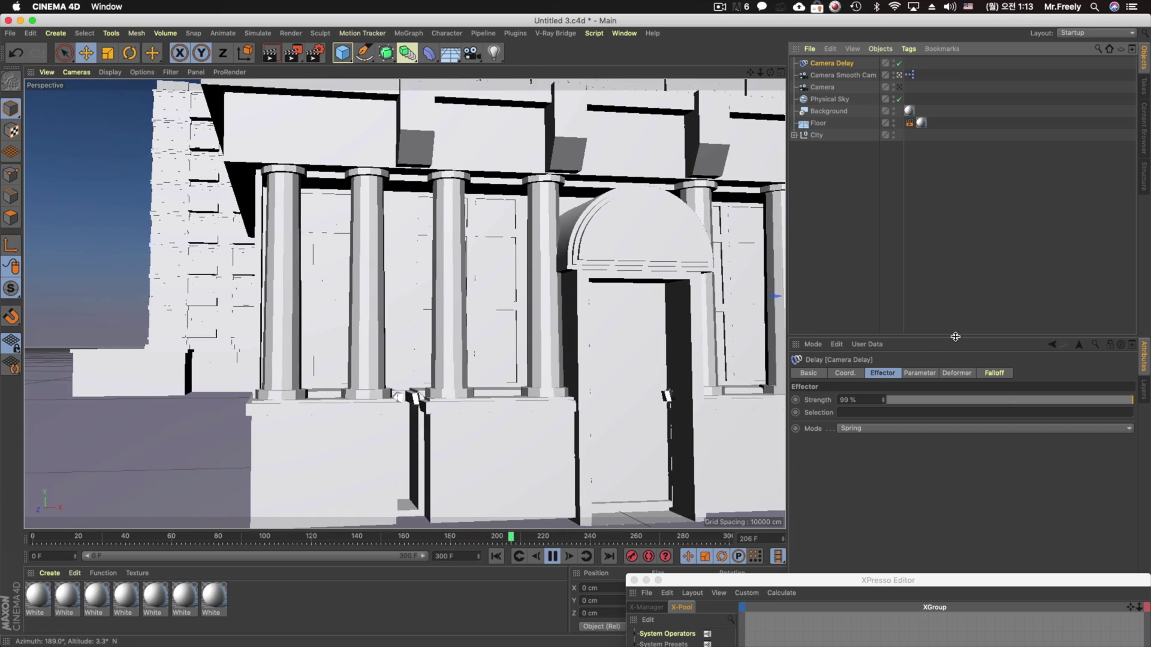
Step: Set the Camera Delay's mode to Blend and its Strength to 96 %, replaying the animation from the start
click(938, 429)
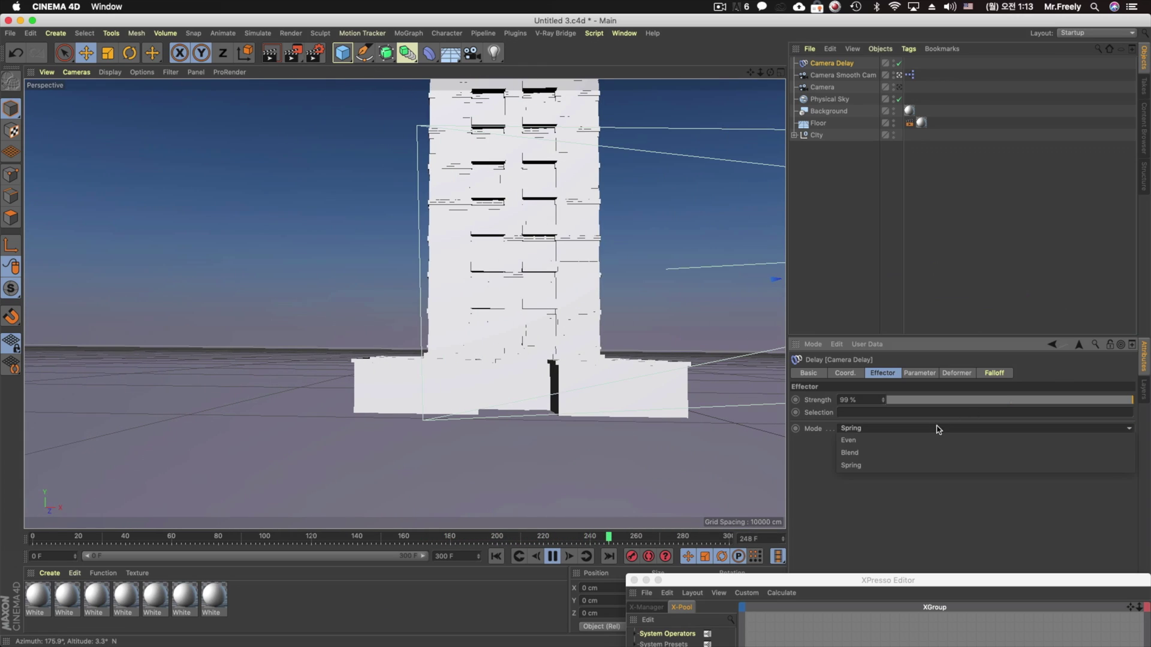
click(939, 456)
click(496, 556)
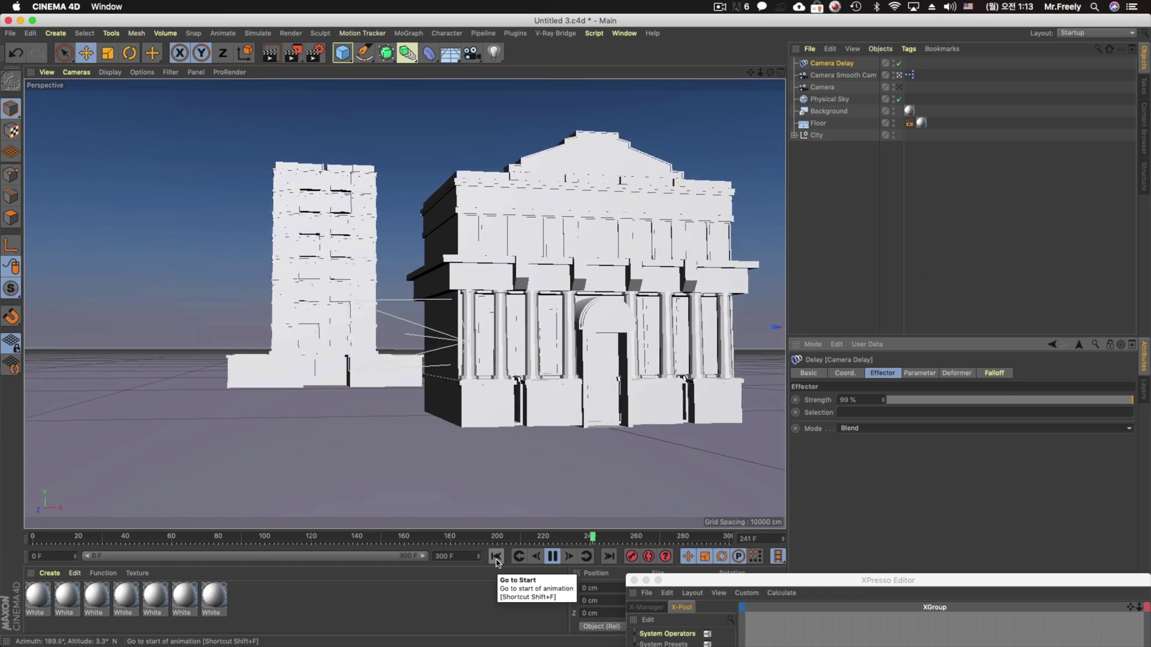
drag(864, 401, 812, 400)
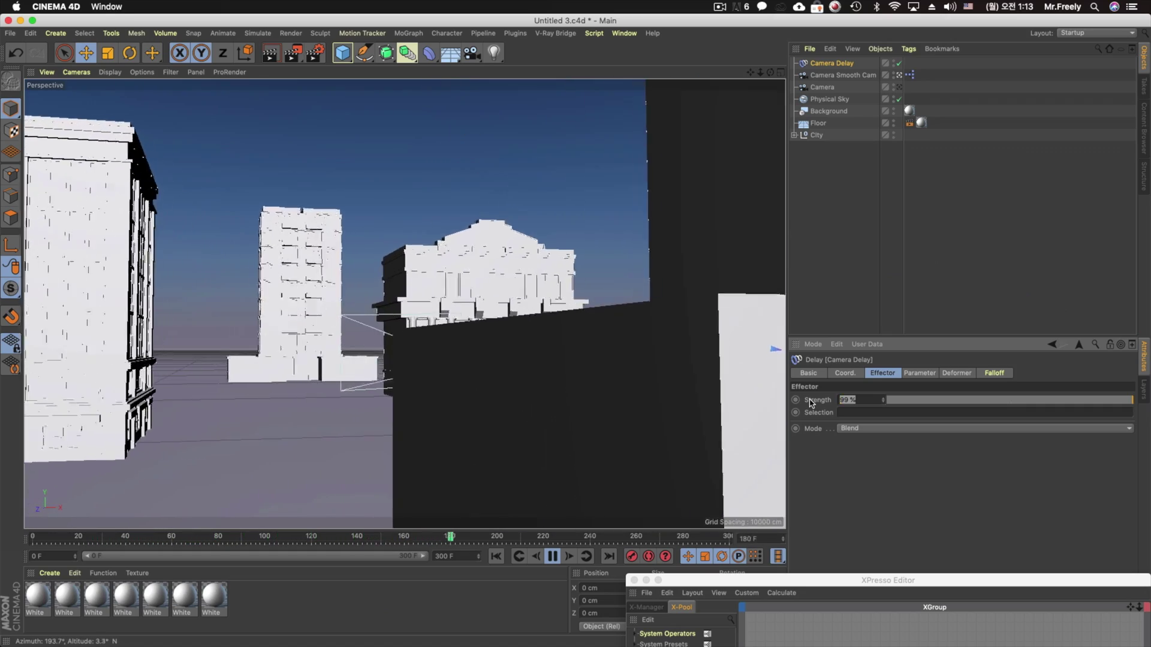
text(96)
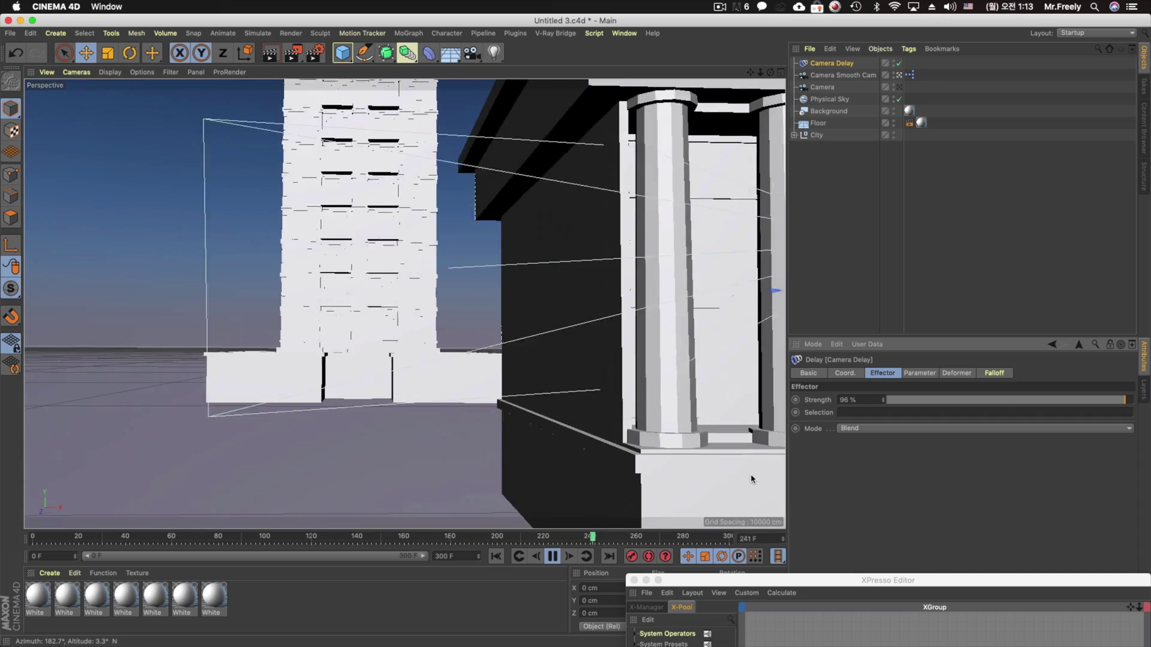
click(496, 557)
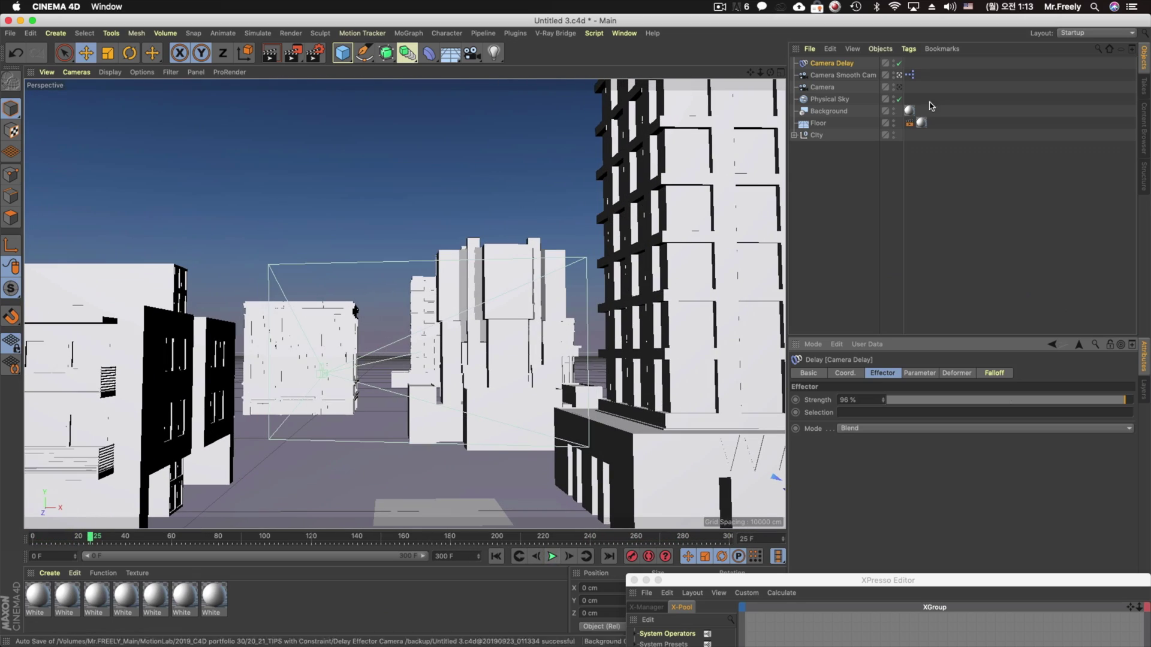
Step: Play the animation from the start through the original Camera and switch the view back to Camera Smooth Cam
click(899, 84)
click(899, 88)
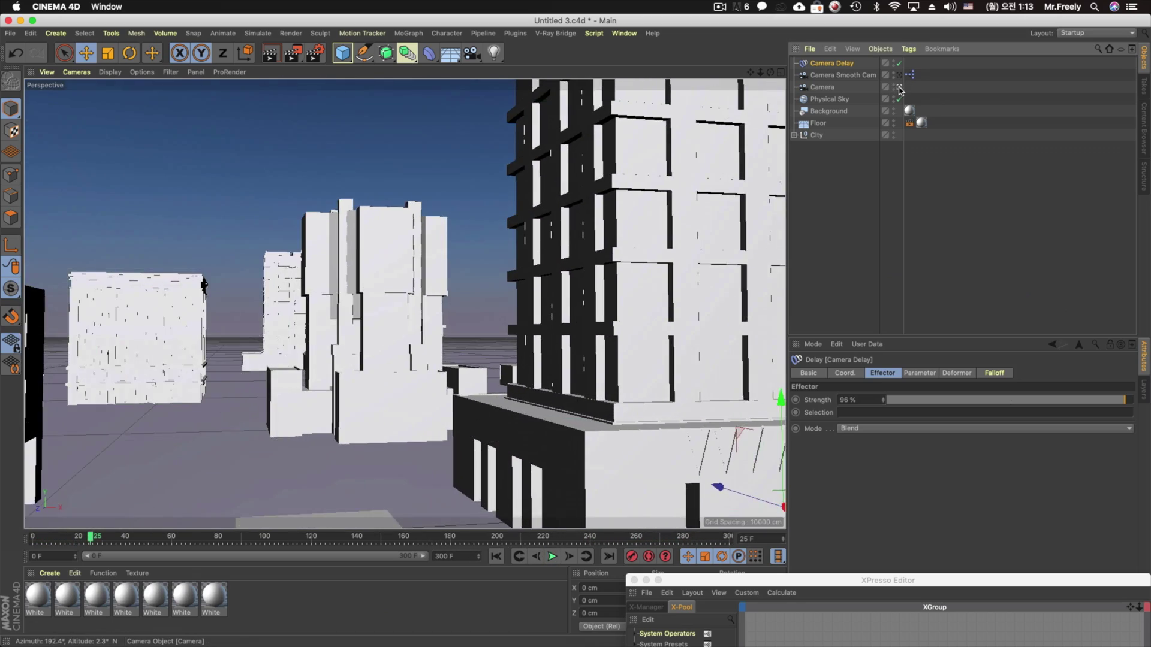
click(496, 560)
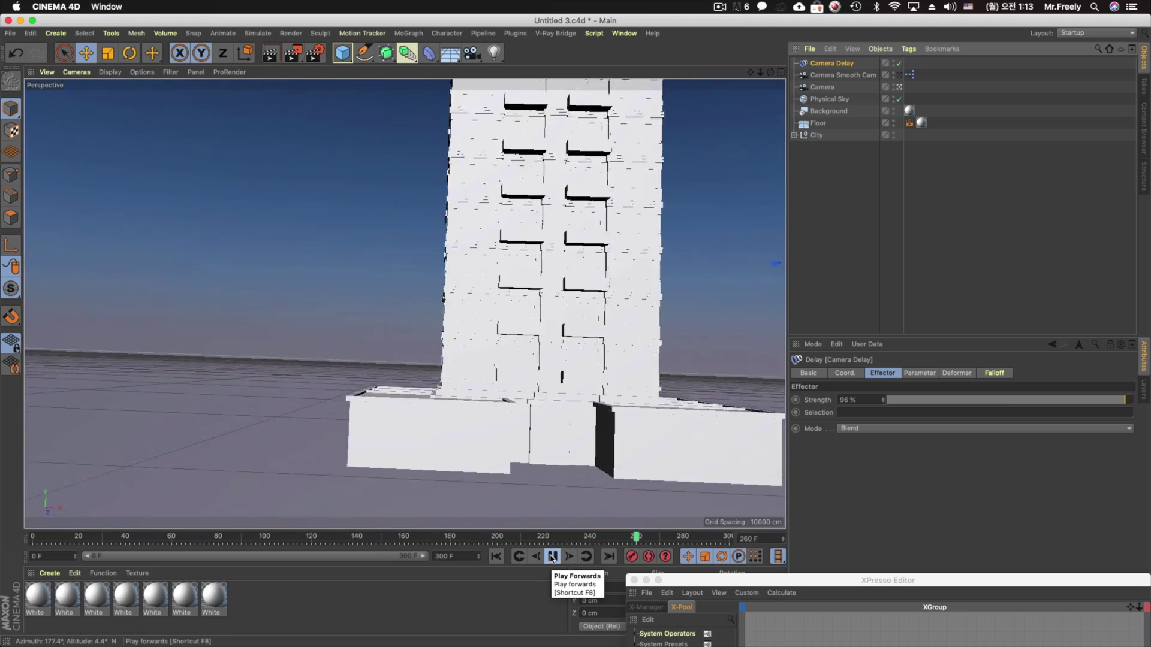
click(552, 556)
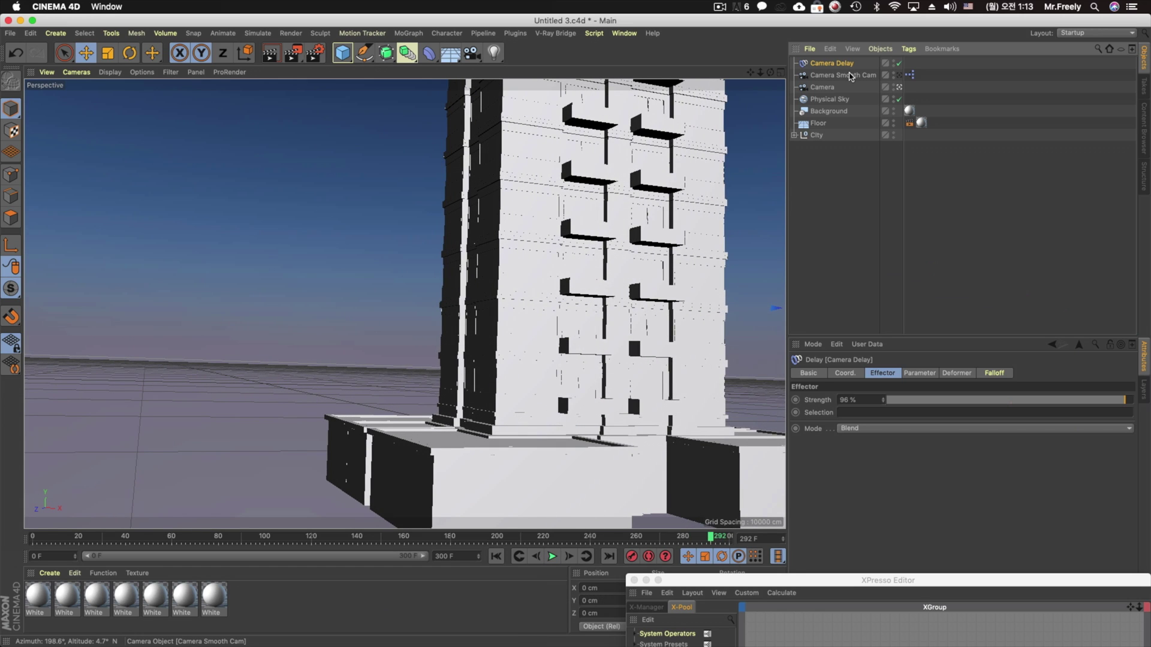
click(846, 75)
click(899, 75)
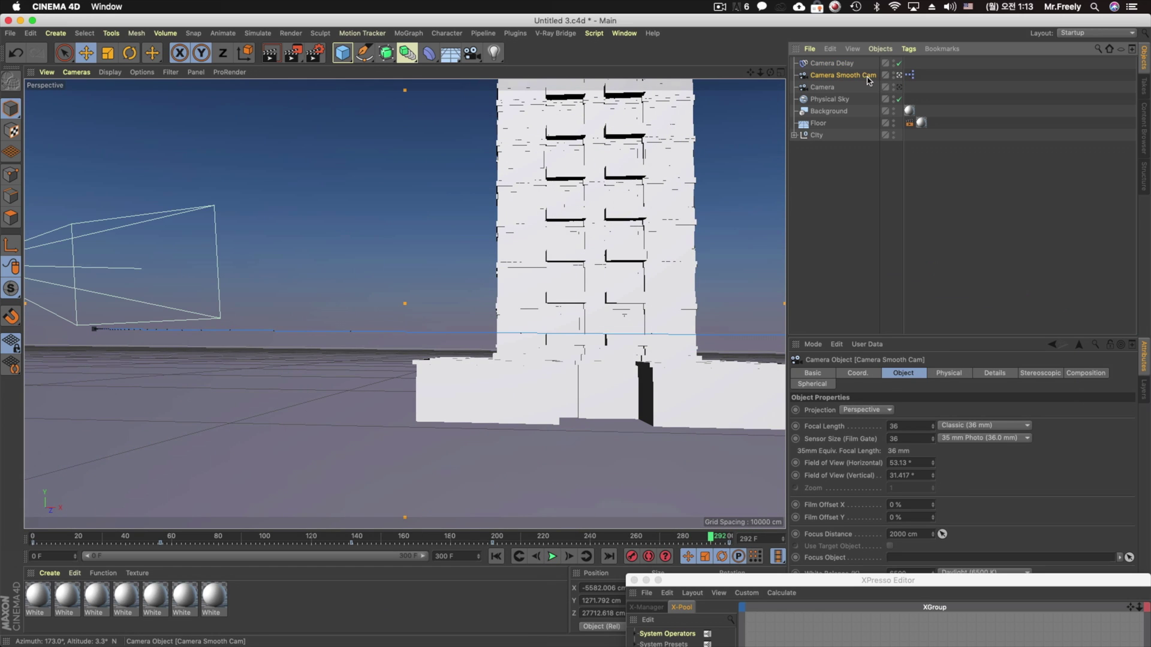
Step: Bring the XPresso Editor back into view, add a Camera node above the output node, and remove both Camera Smooth Cam wires
drag(867, 580, 353, 168)
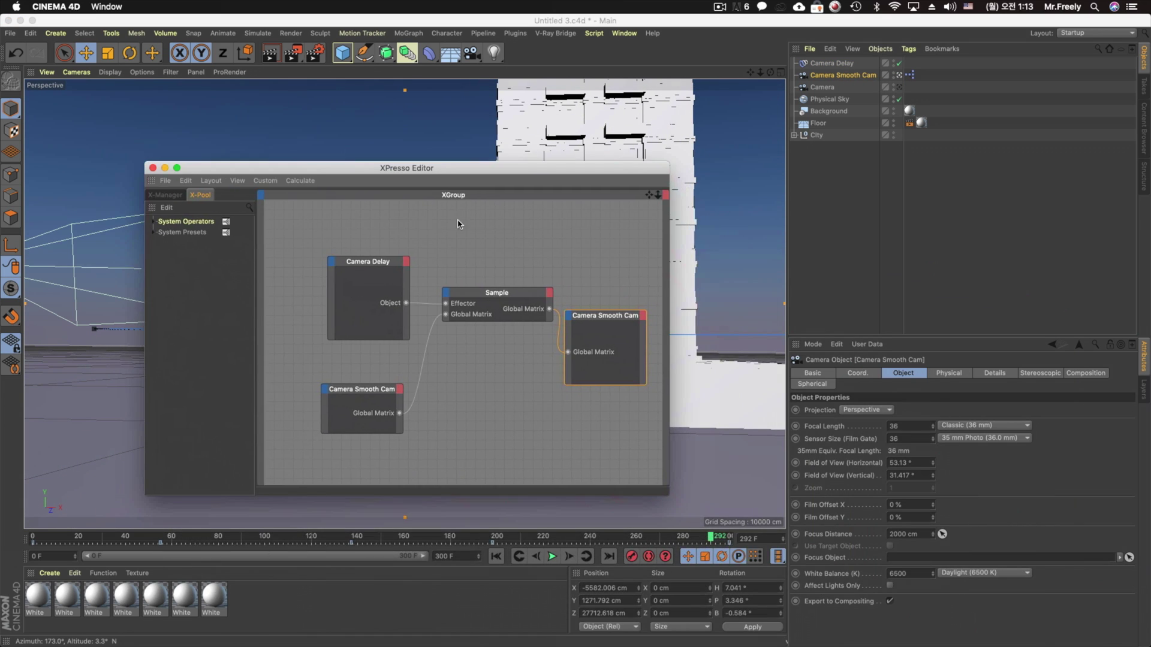
click(826, 87)
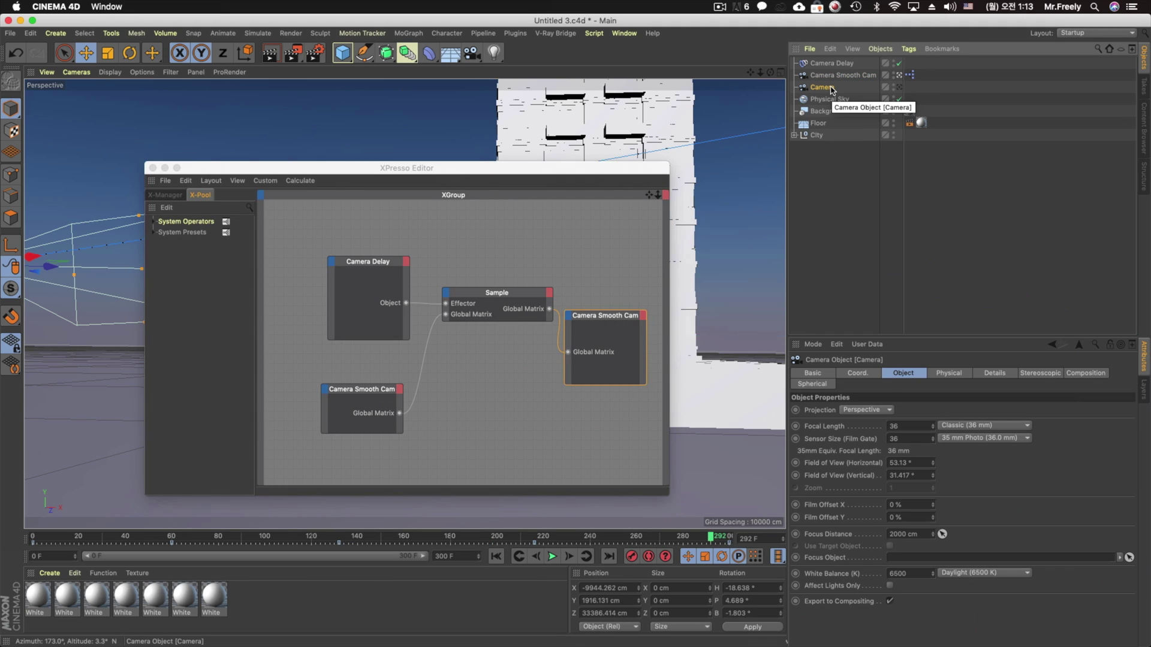
drag(832, 90, 602, 272)
click(559, 331)
click(416, 392)
Step: Add another Camera node above the input Camera Smooth Cam and connect its Global Matrix output to the Sample's Global Matrix input
drag(823, 91, 428, 375)
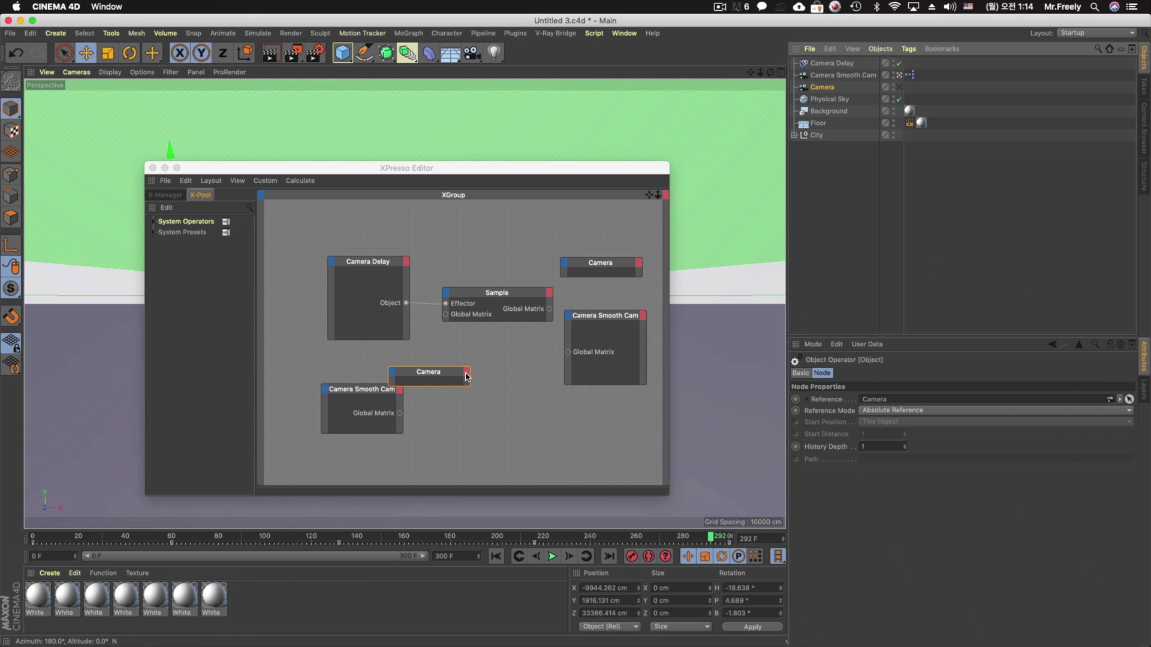
drag(447, 318, 492, 430)
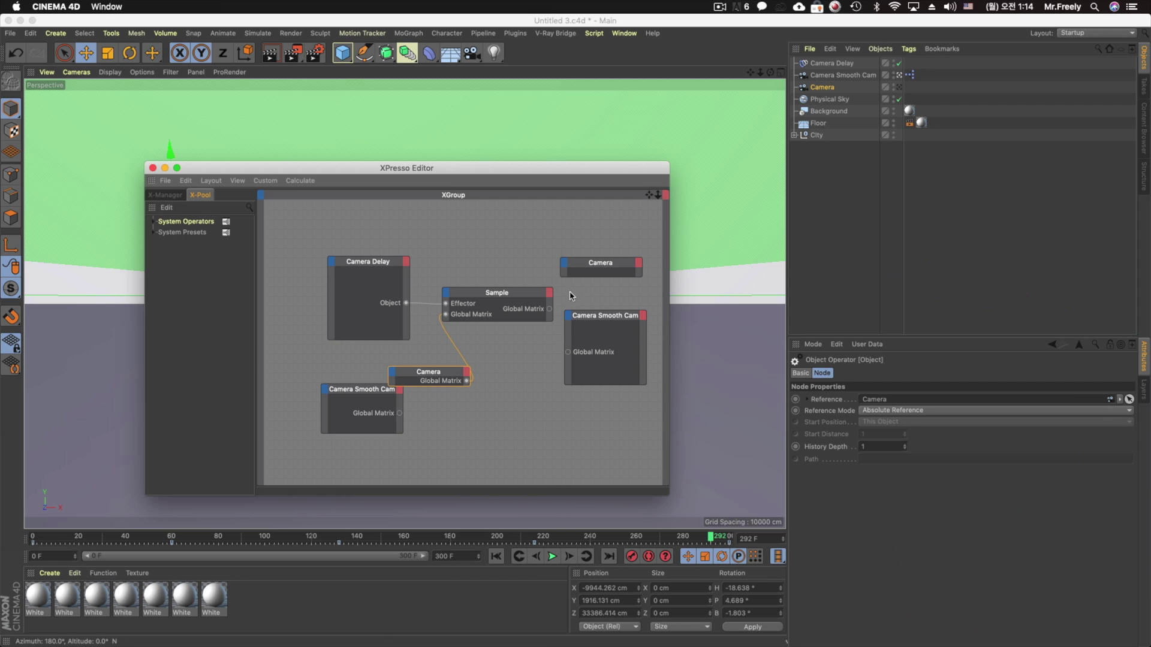
Step: Connect the Sample's Global Matrix output to the output Camera node's Global Matrix input and close the XPresso Editor
drag(557, 304, 605, 326)
click(153, 169)
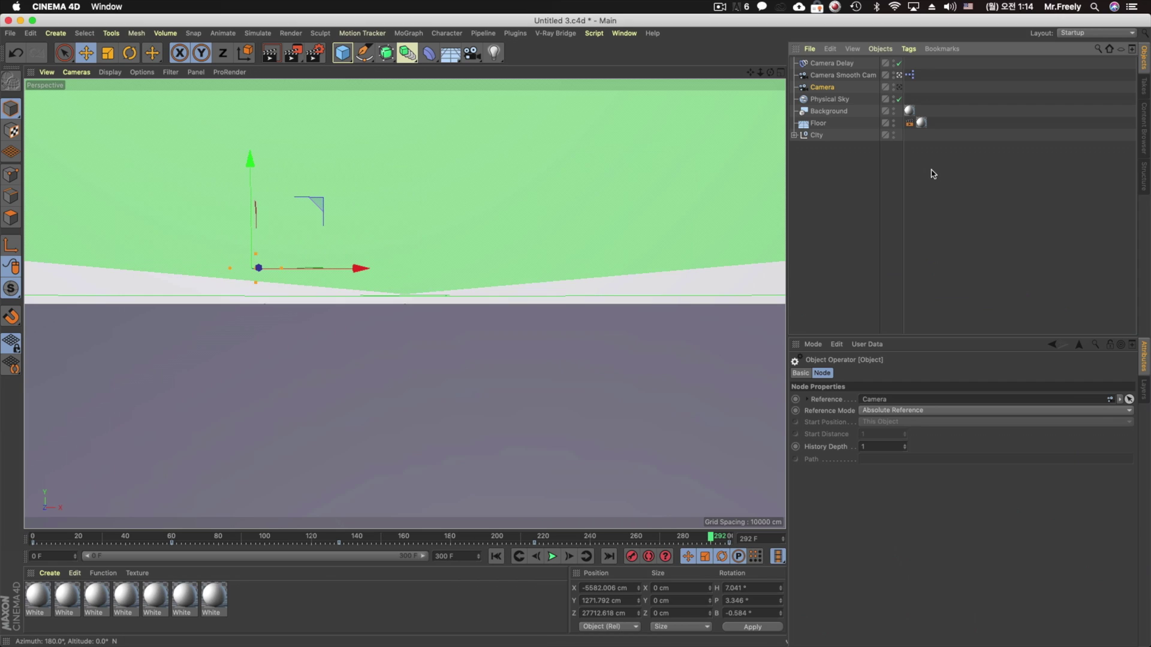
Step: Look through the original Camera, set the Camera Delay's Strength to 90 %, and play the animation from the start
click(899, 88)
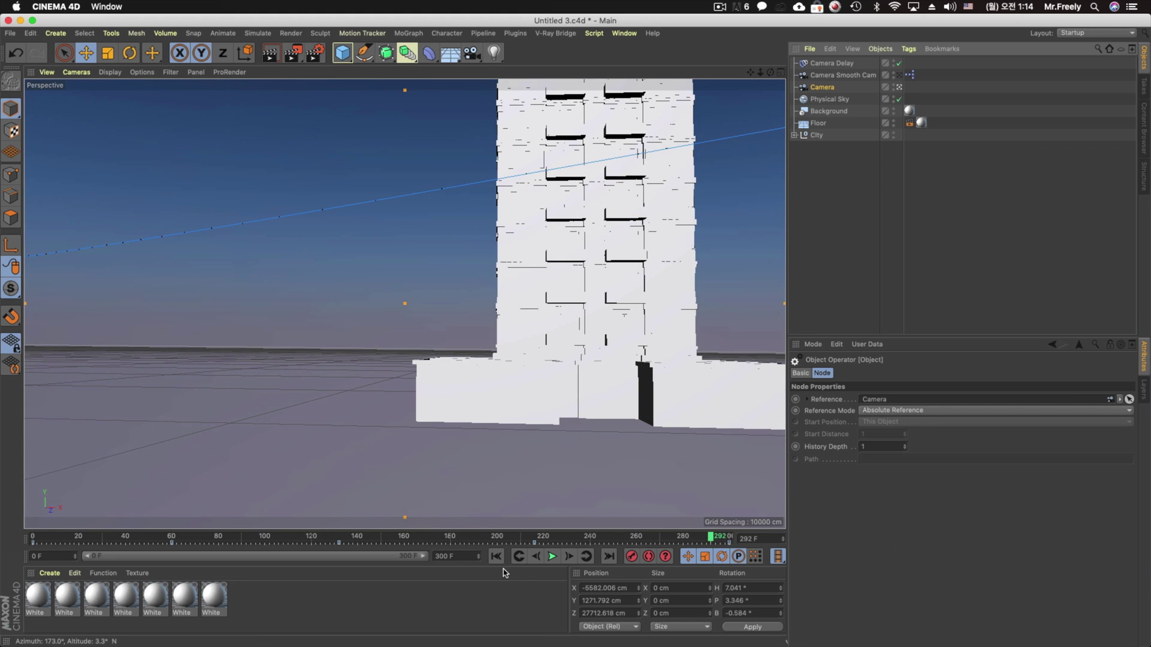
click(496, 556)
click(840, 64)
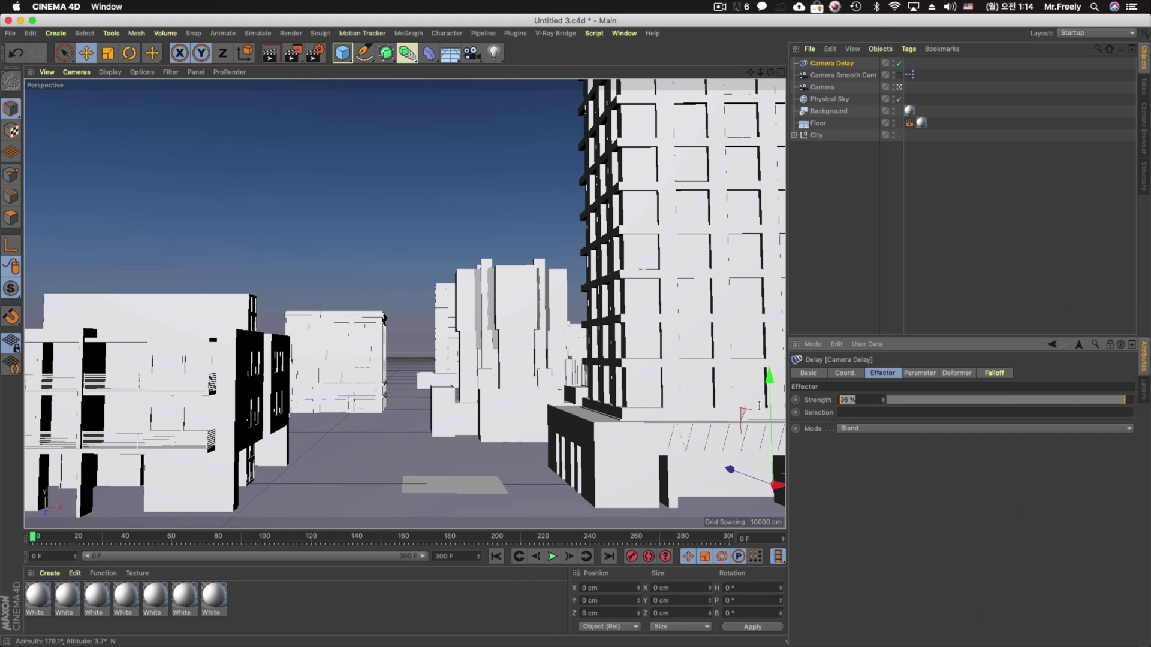
click(552, 557)
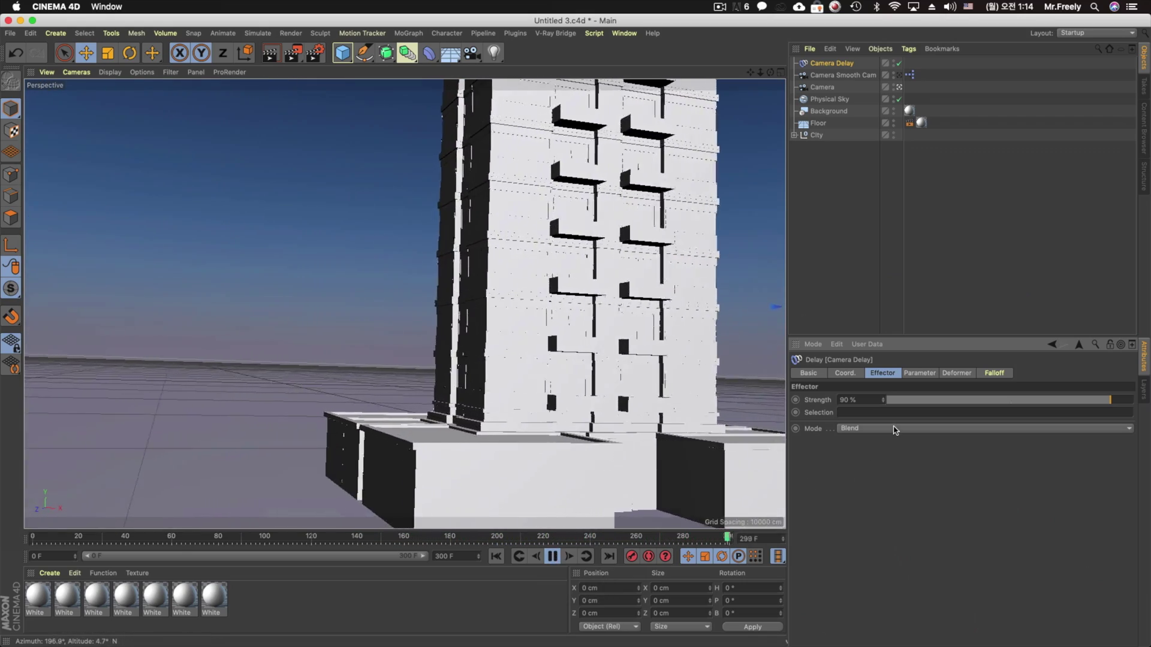
Step: Try the Camera Delay's Spring mode, replaying the animation from the start
click(893, 428)
click(893, 465)
click(497, 556)
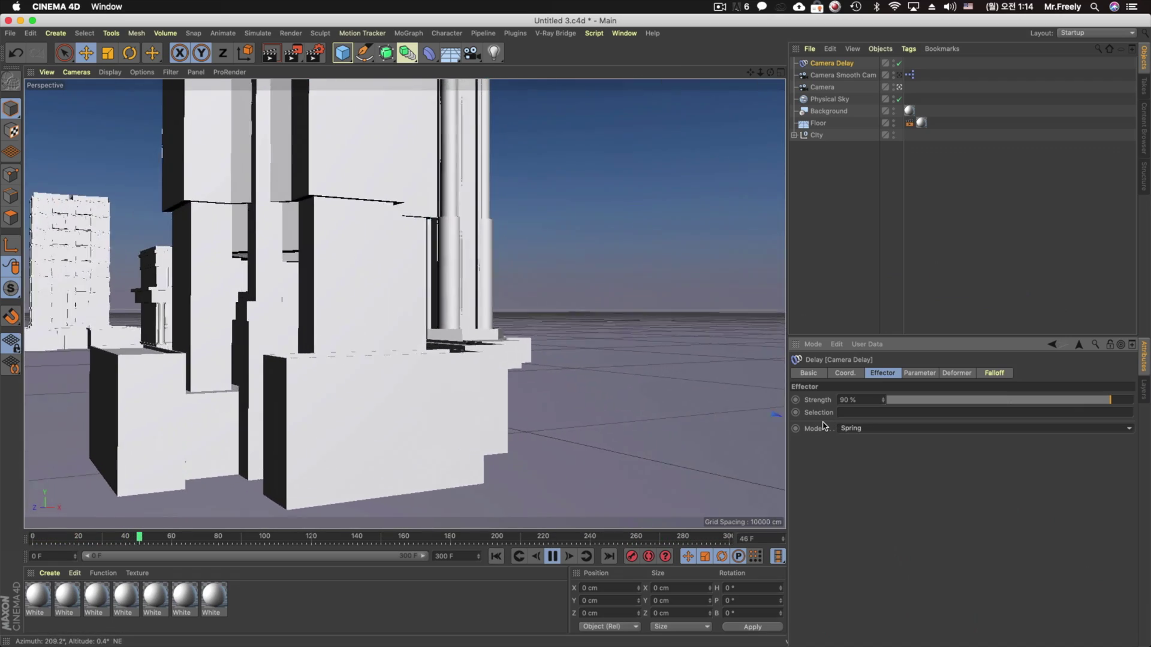
Step: Set the Camera Delay's mode back to Blend and stop the playback
click(872, 429)
click(877, 453)
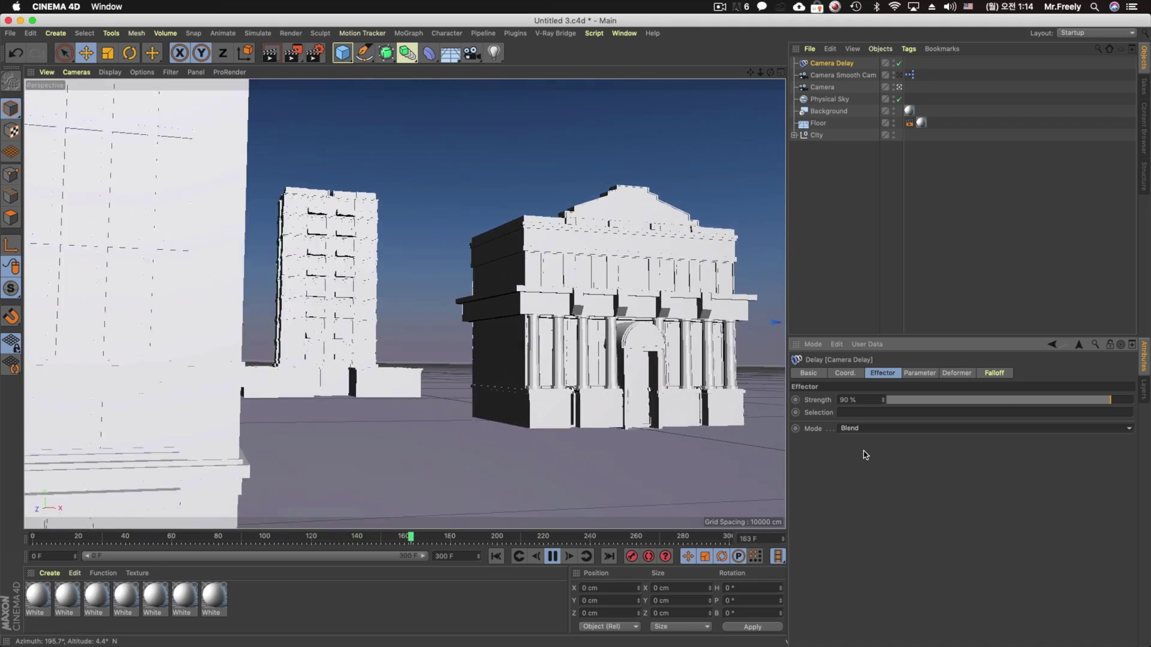
click(552, 557)
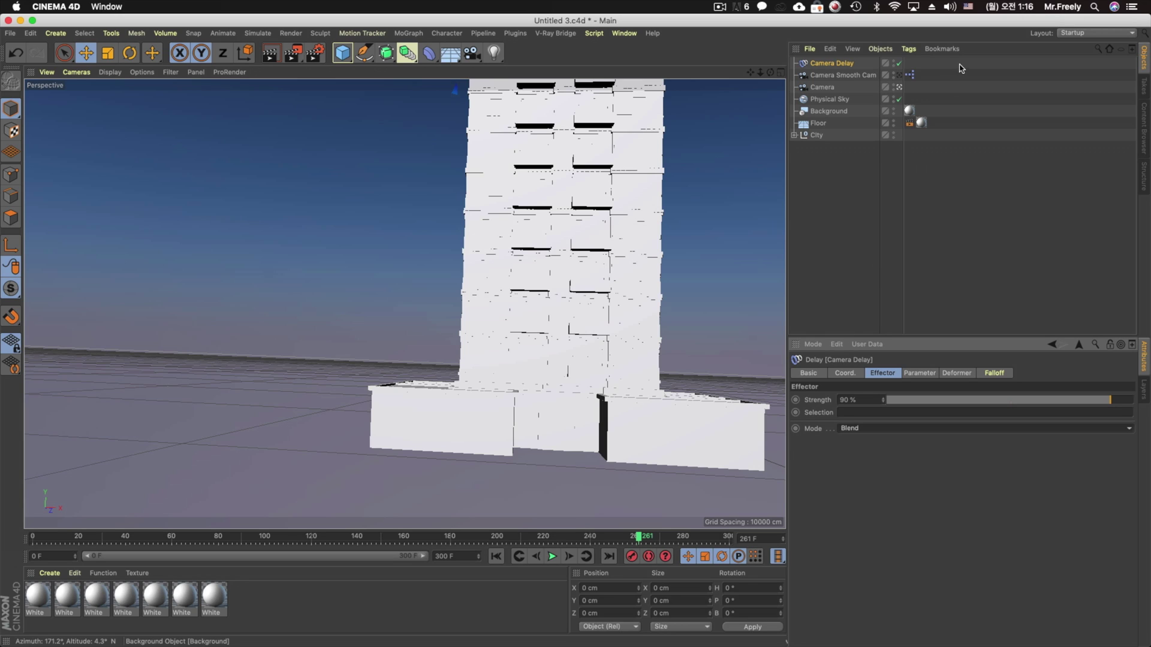
Step: Reopen the XPresso Editor, space out the Camera and Camera Smooth Cam nodes, and select the Camera Delay, Sample and both Camera nodes
double_click(910, 75)
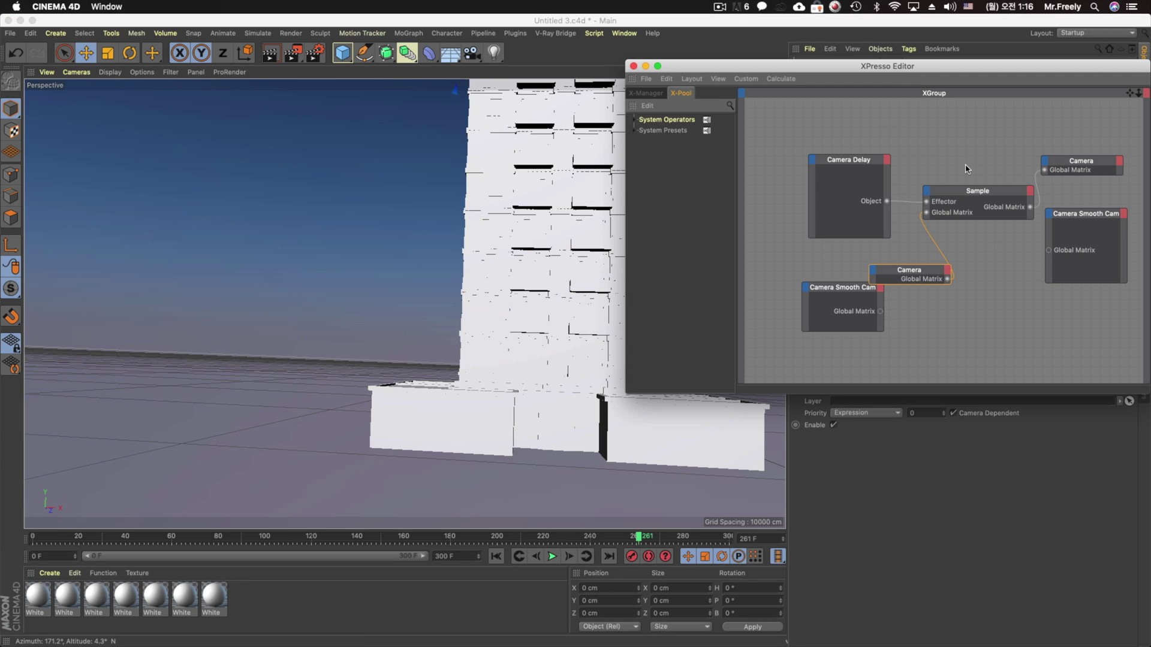
drag(869, 289, 836, 320)
drag(912, 275, 854, 294)
drag(1079, 161, 1098, 132)
drag(1079, 213, 1079, 278)
drag(1001, 72, 830, 179)
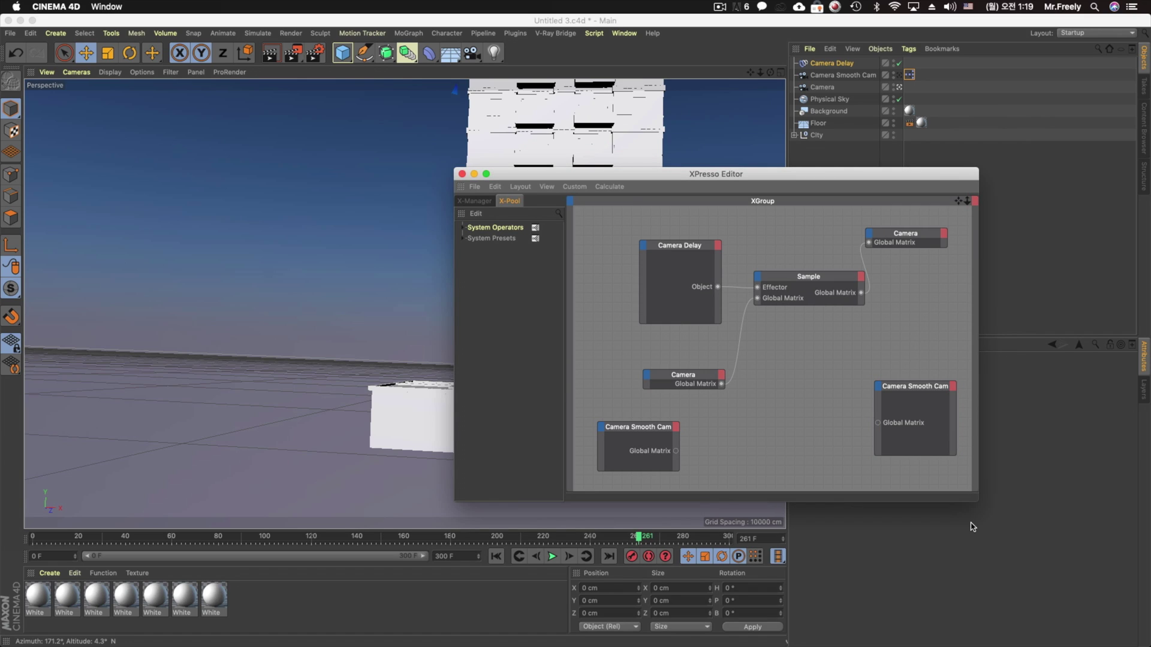
drag(618, 213, 927, 376)
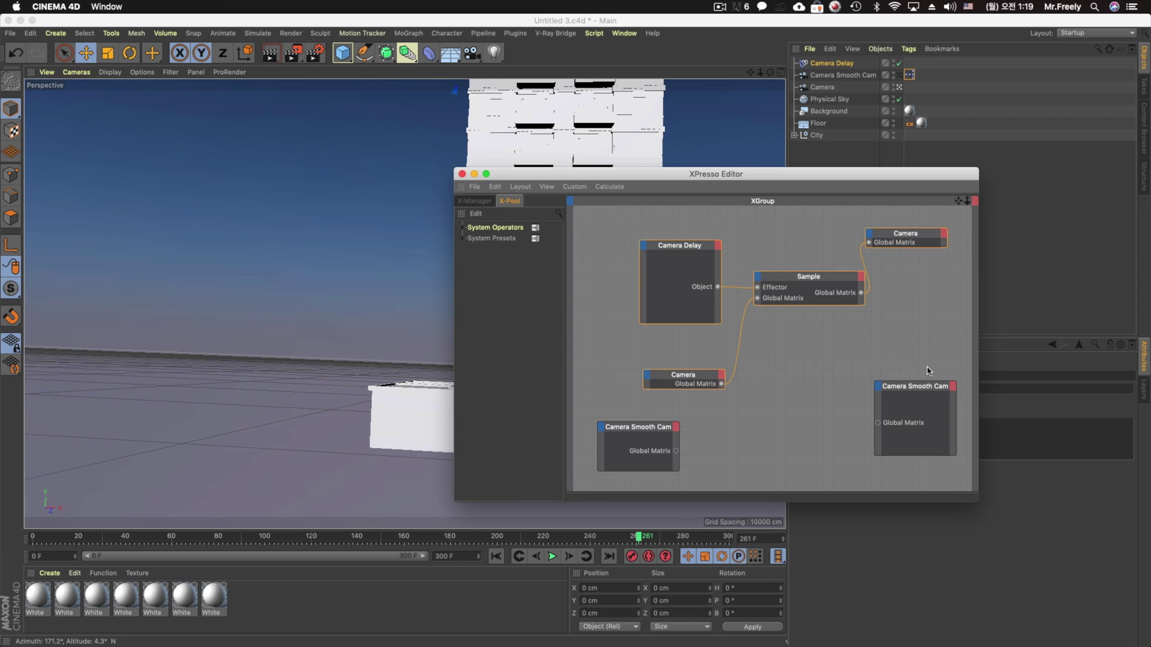